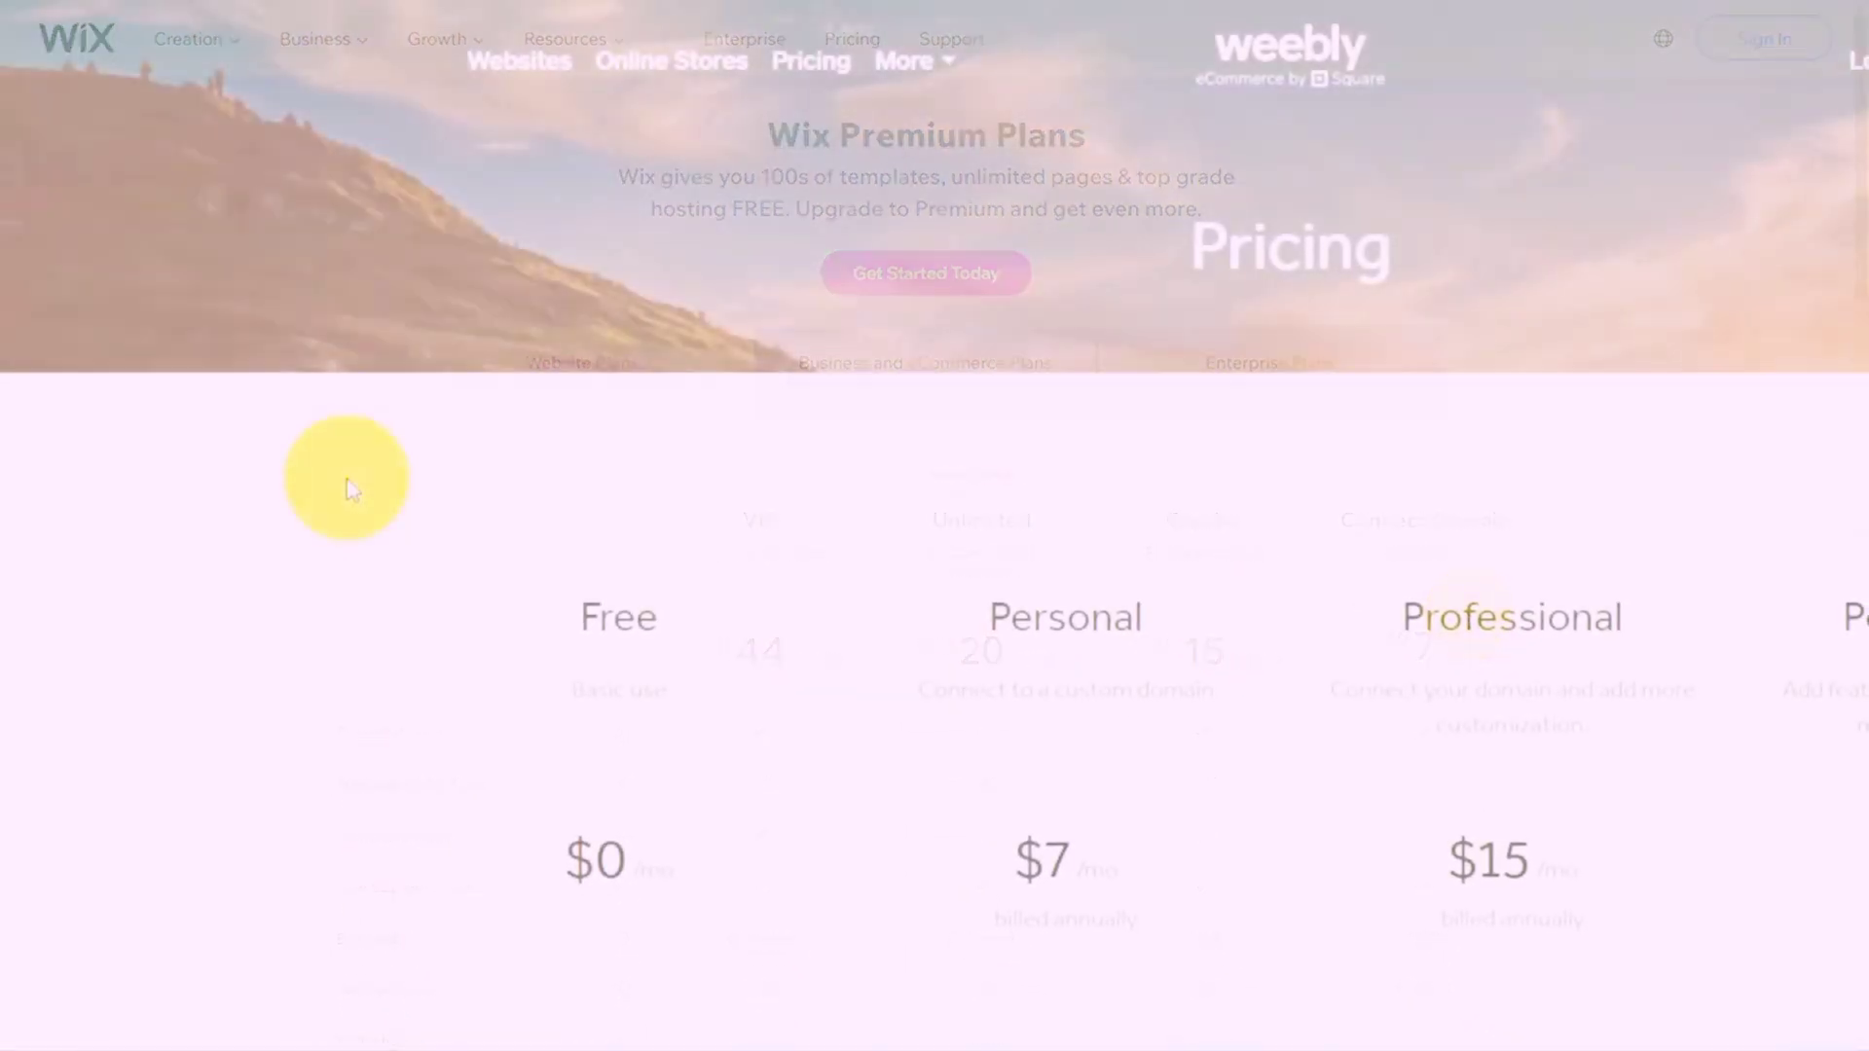
Step: Compare the site features of the Weebly pricing plans
scroll(630, 640, "down", 8)
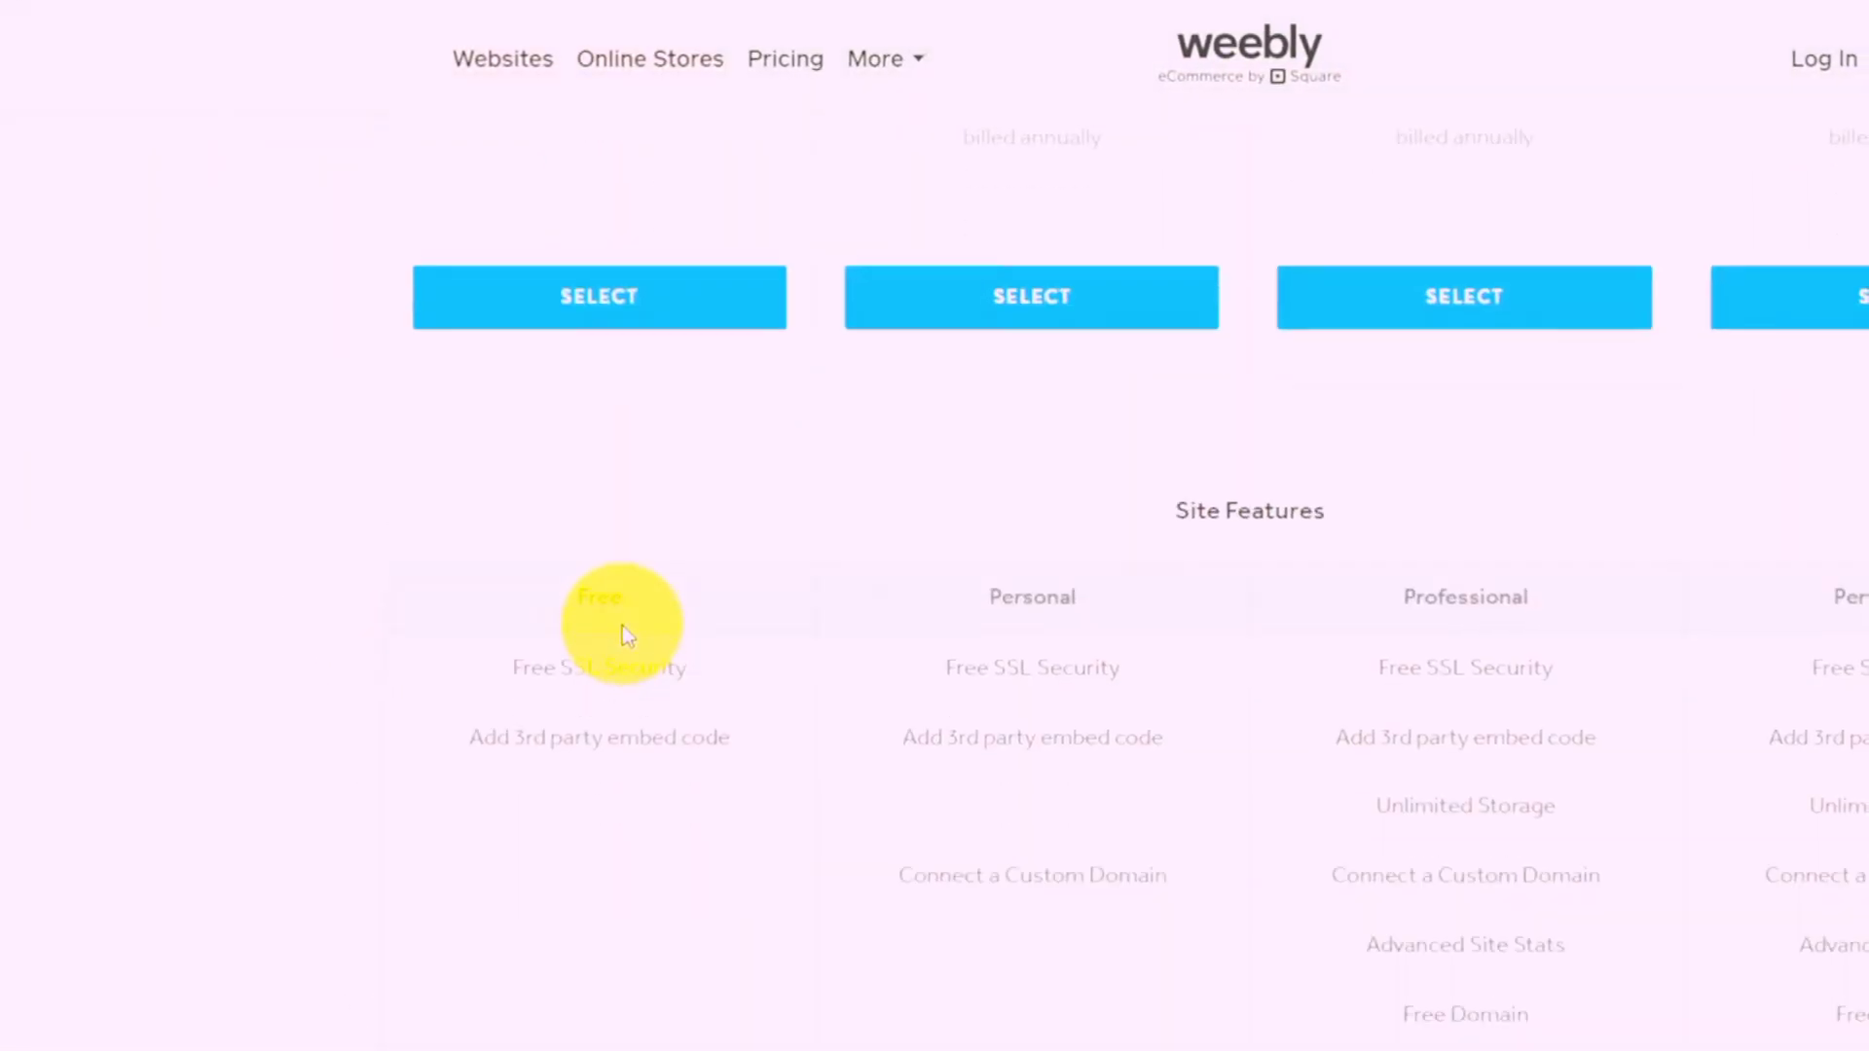
mouse_move(991, 843)
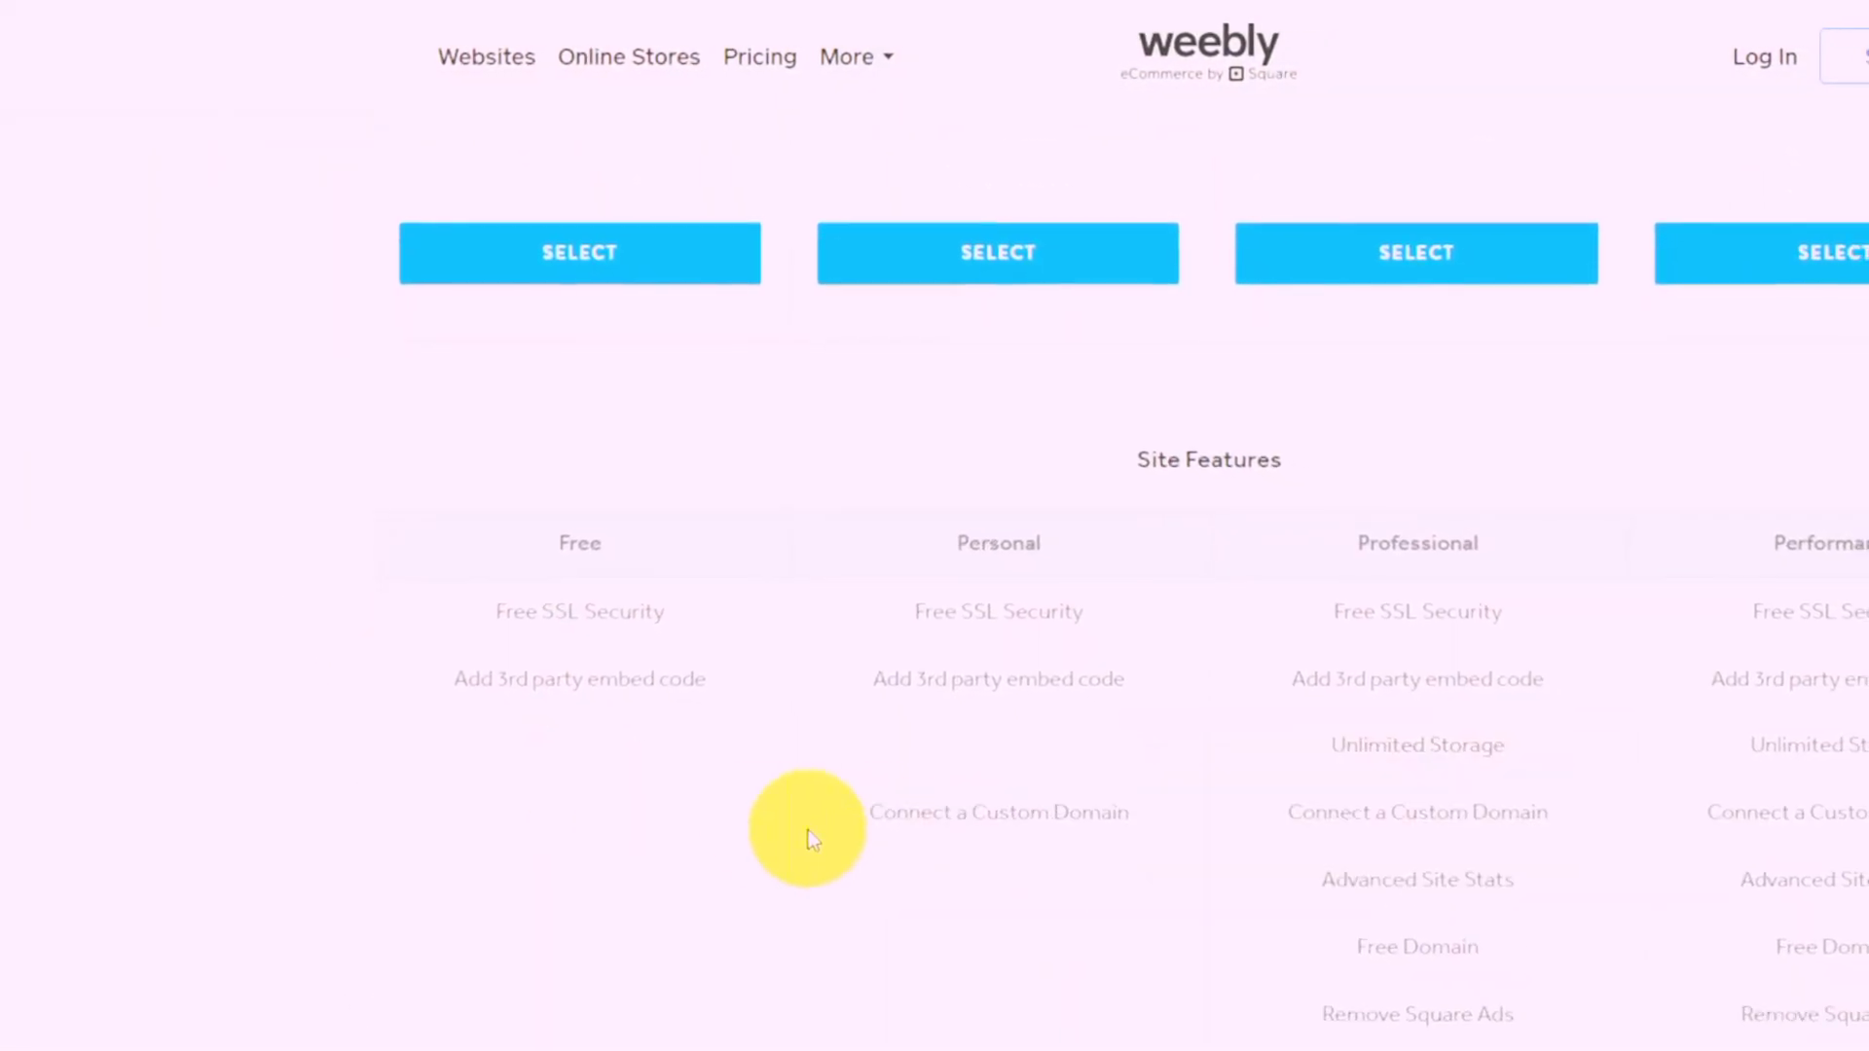
scroll(594, 771, "up", 4)
scroll(590, 765, "up", 4)
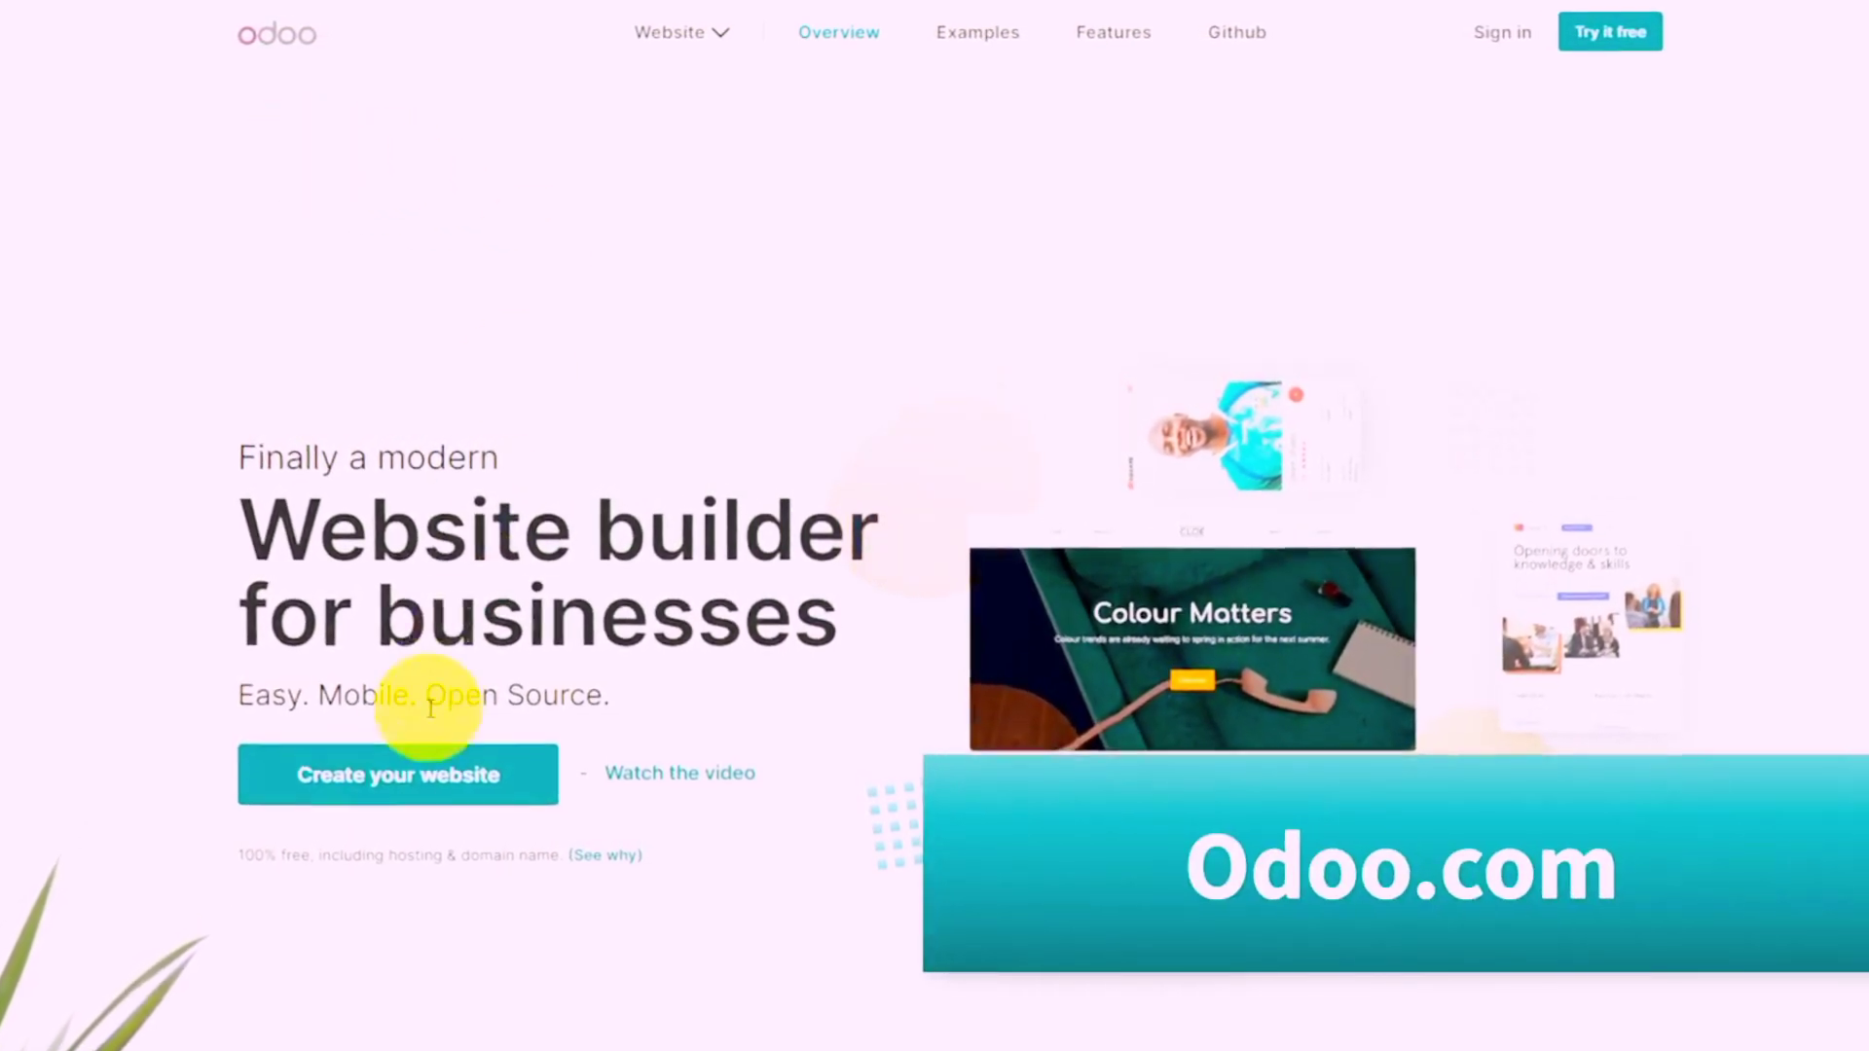
Step: Switch to Odoo, start creating a website, and choose a business website as its type
left_click(397, 792)
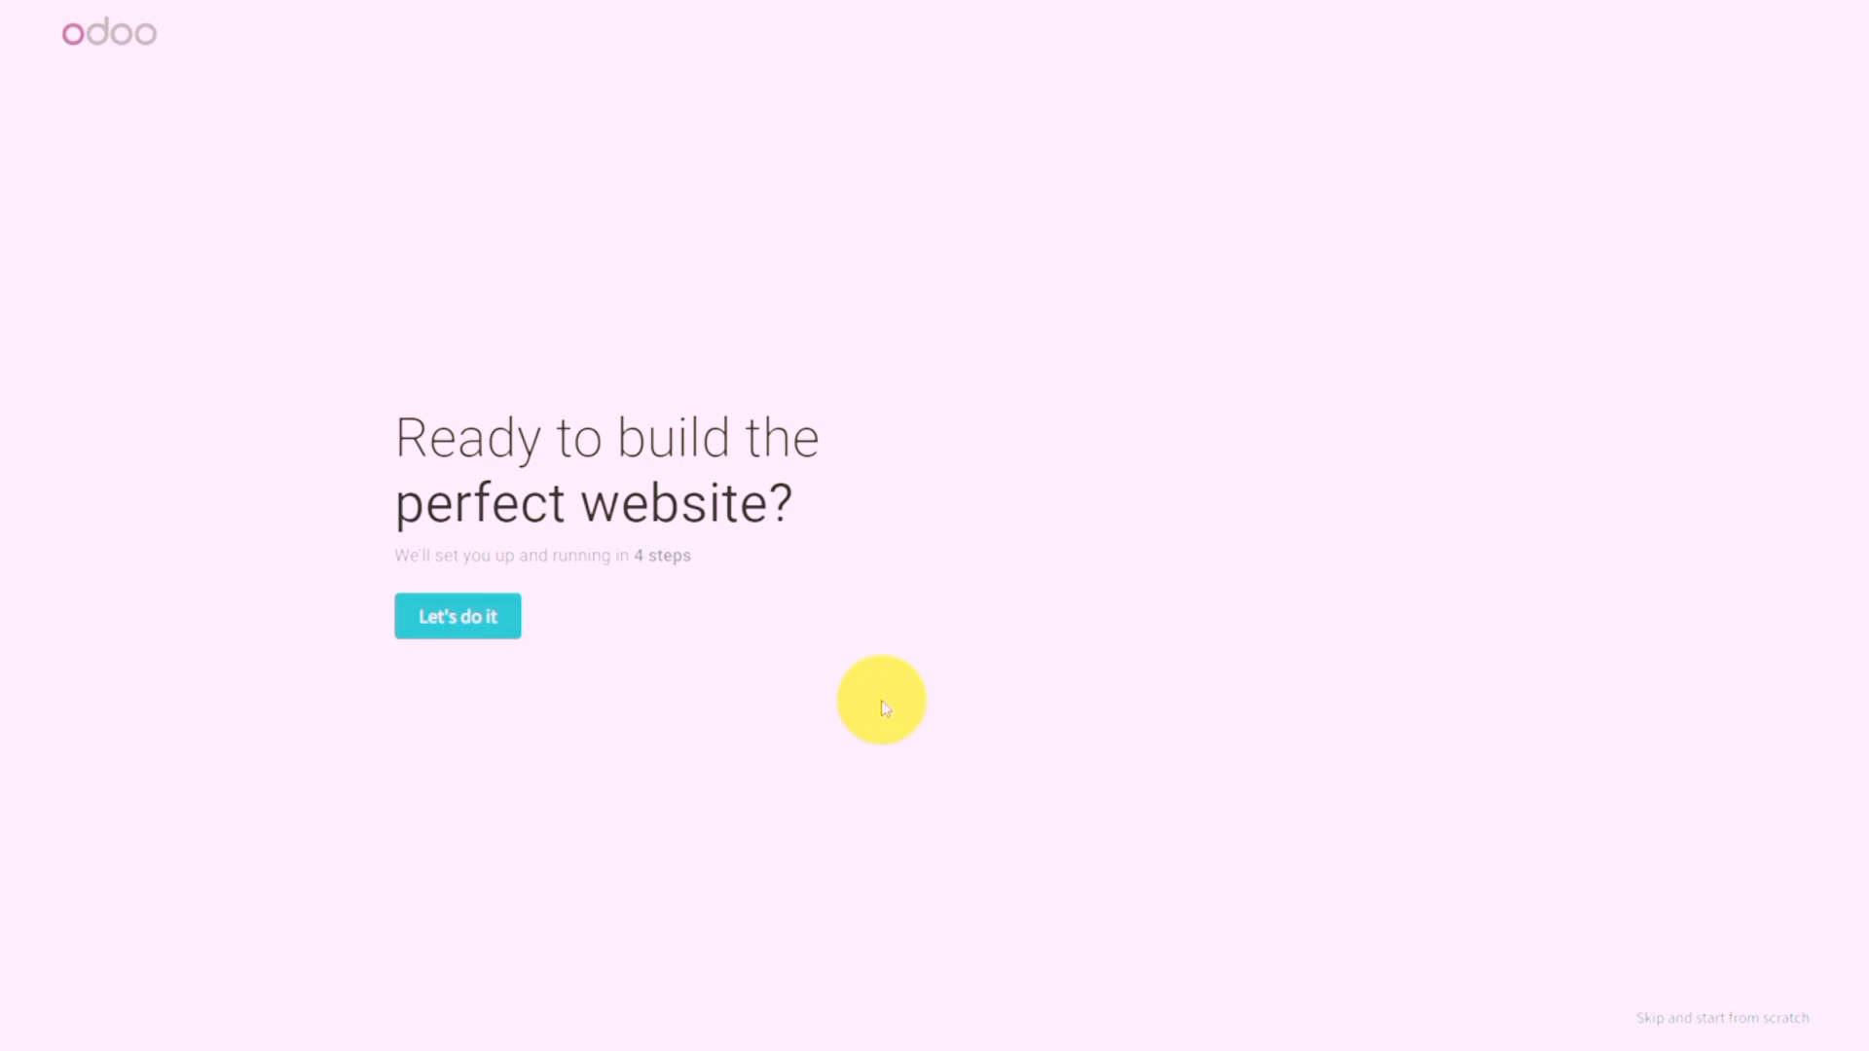
left_click(454, 624)
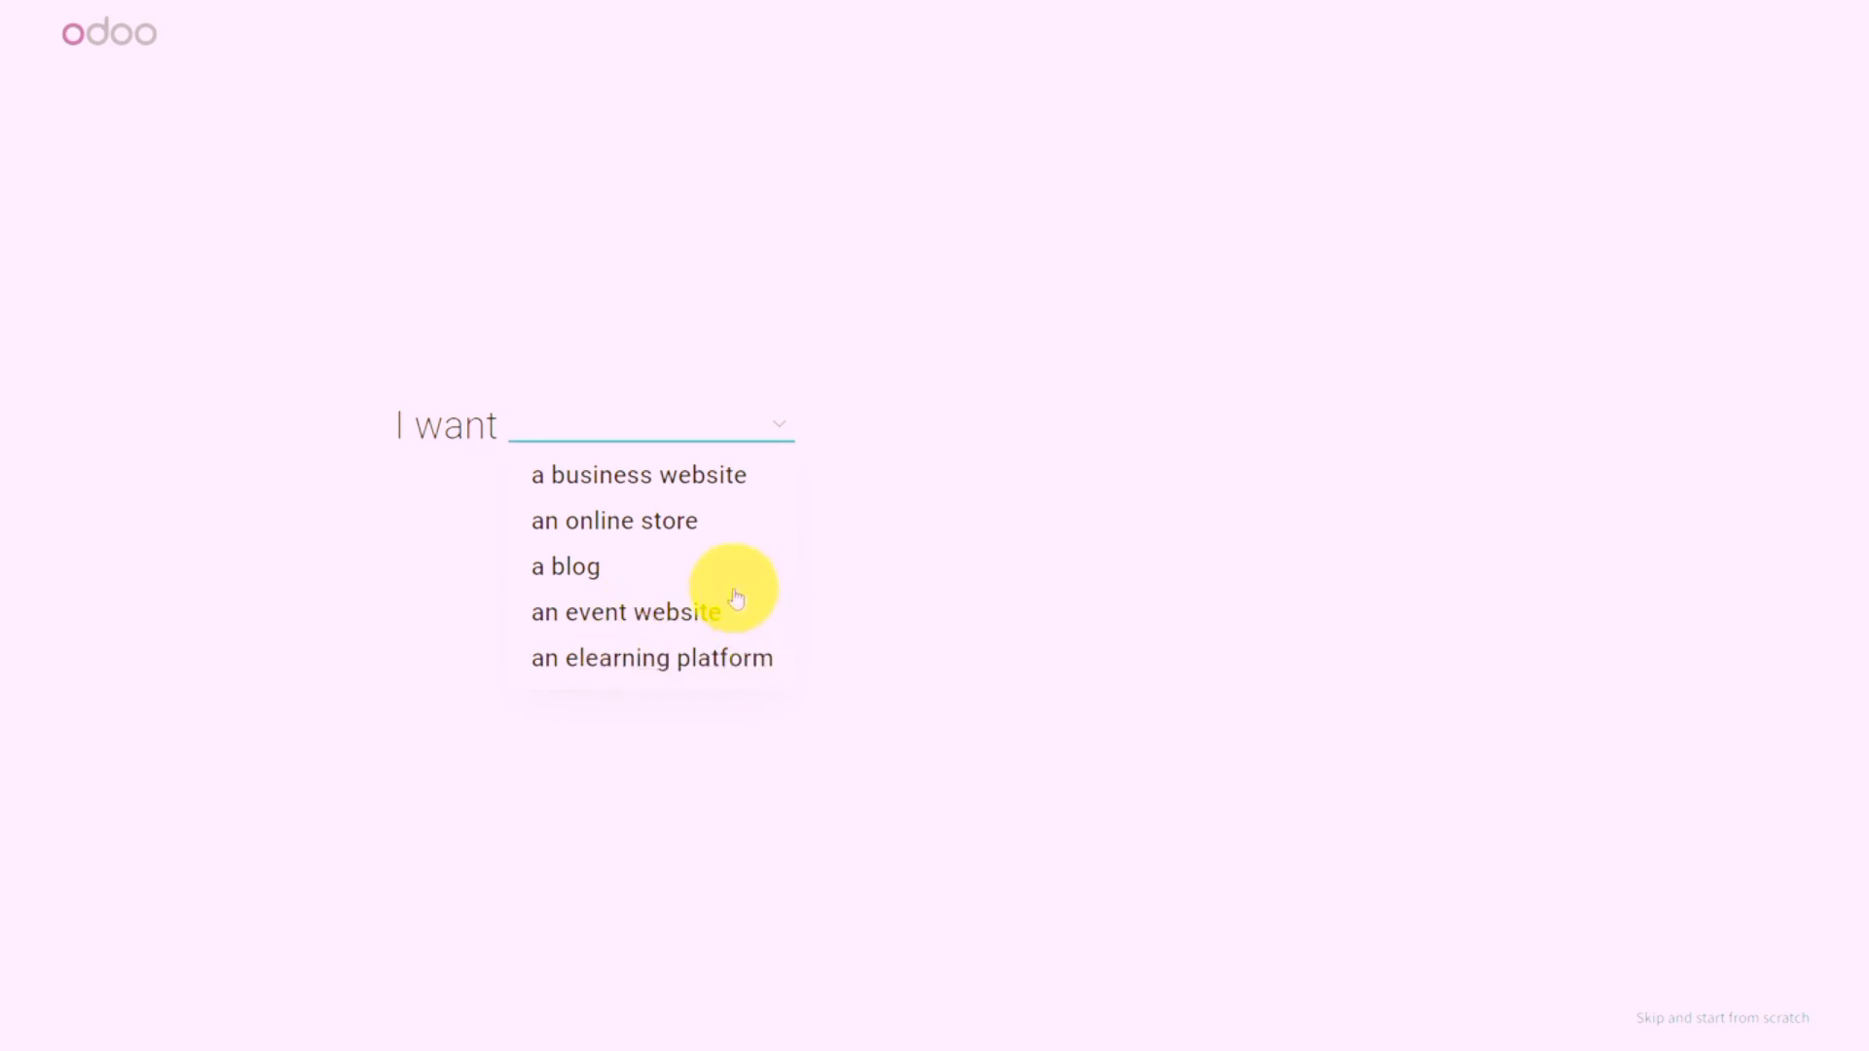
left_click(656, 474)
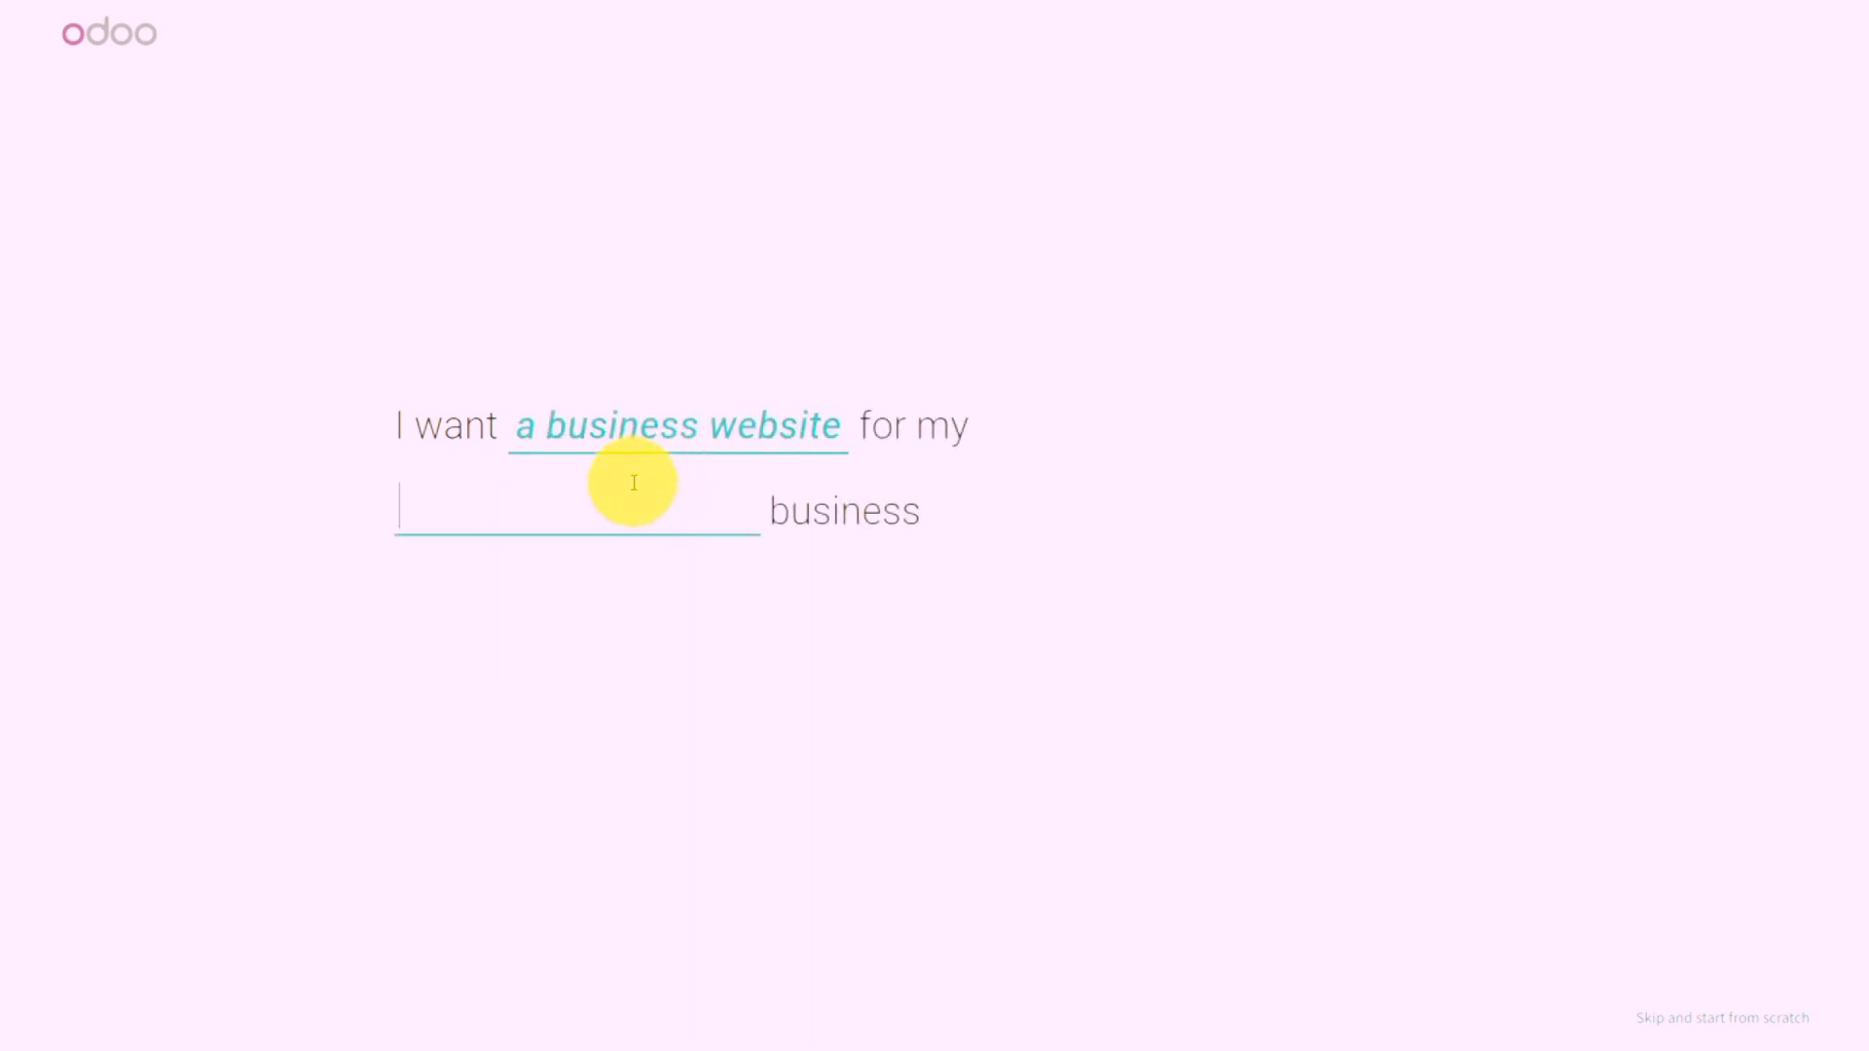
type("consu")
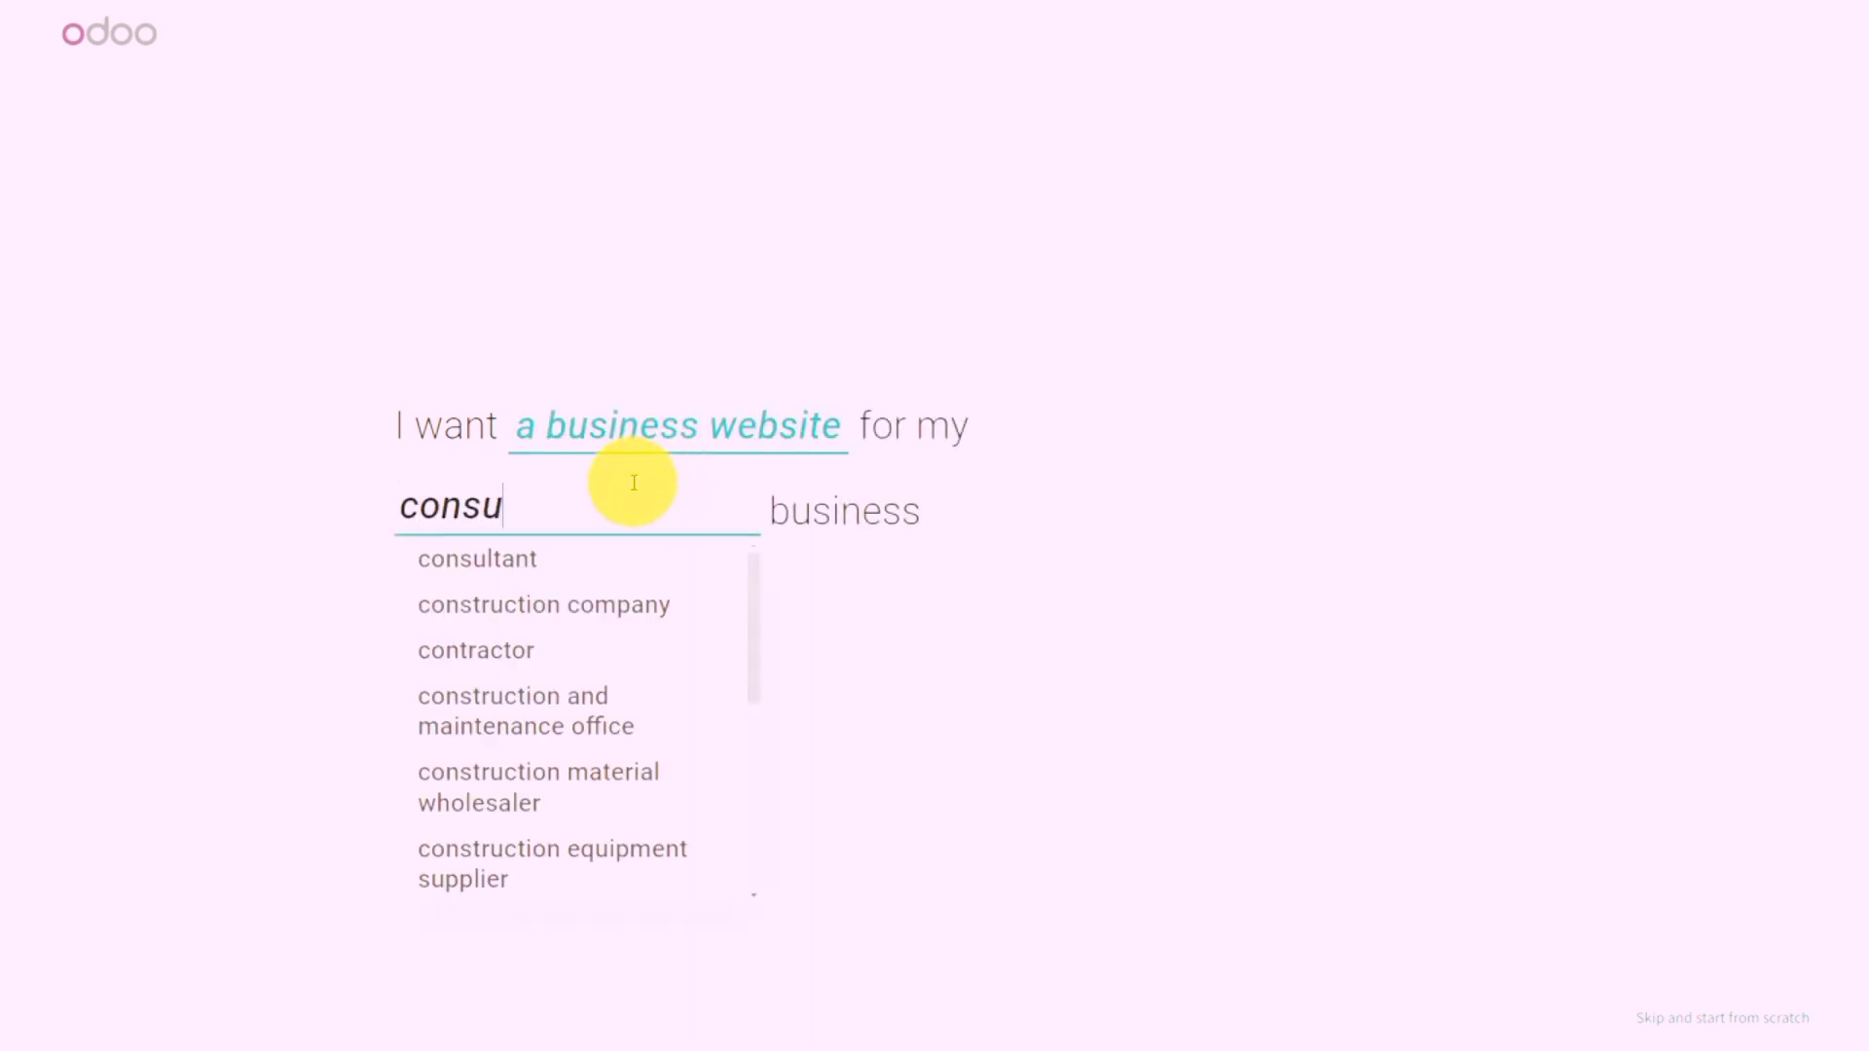
key("BackSpace")
key("BackSpace")
key("BackSpace")
key("BackSpace")
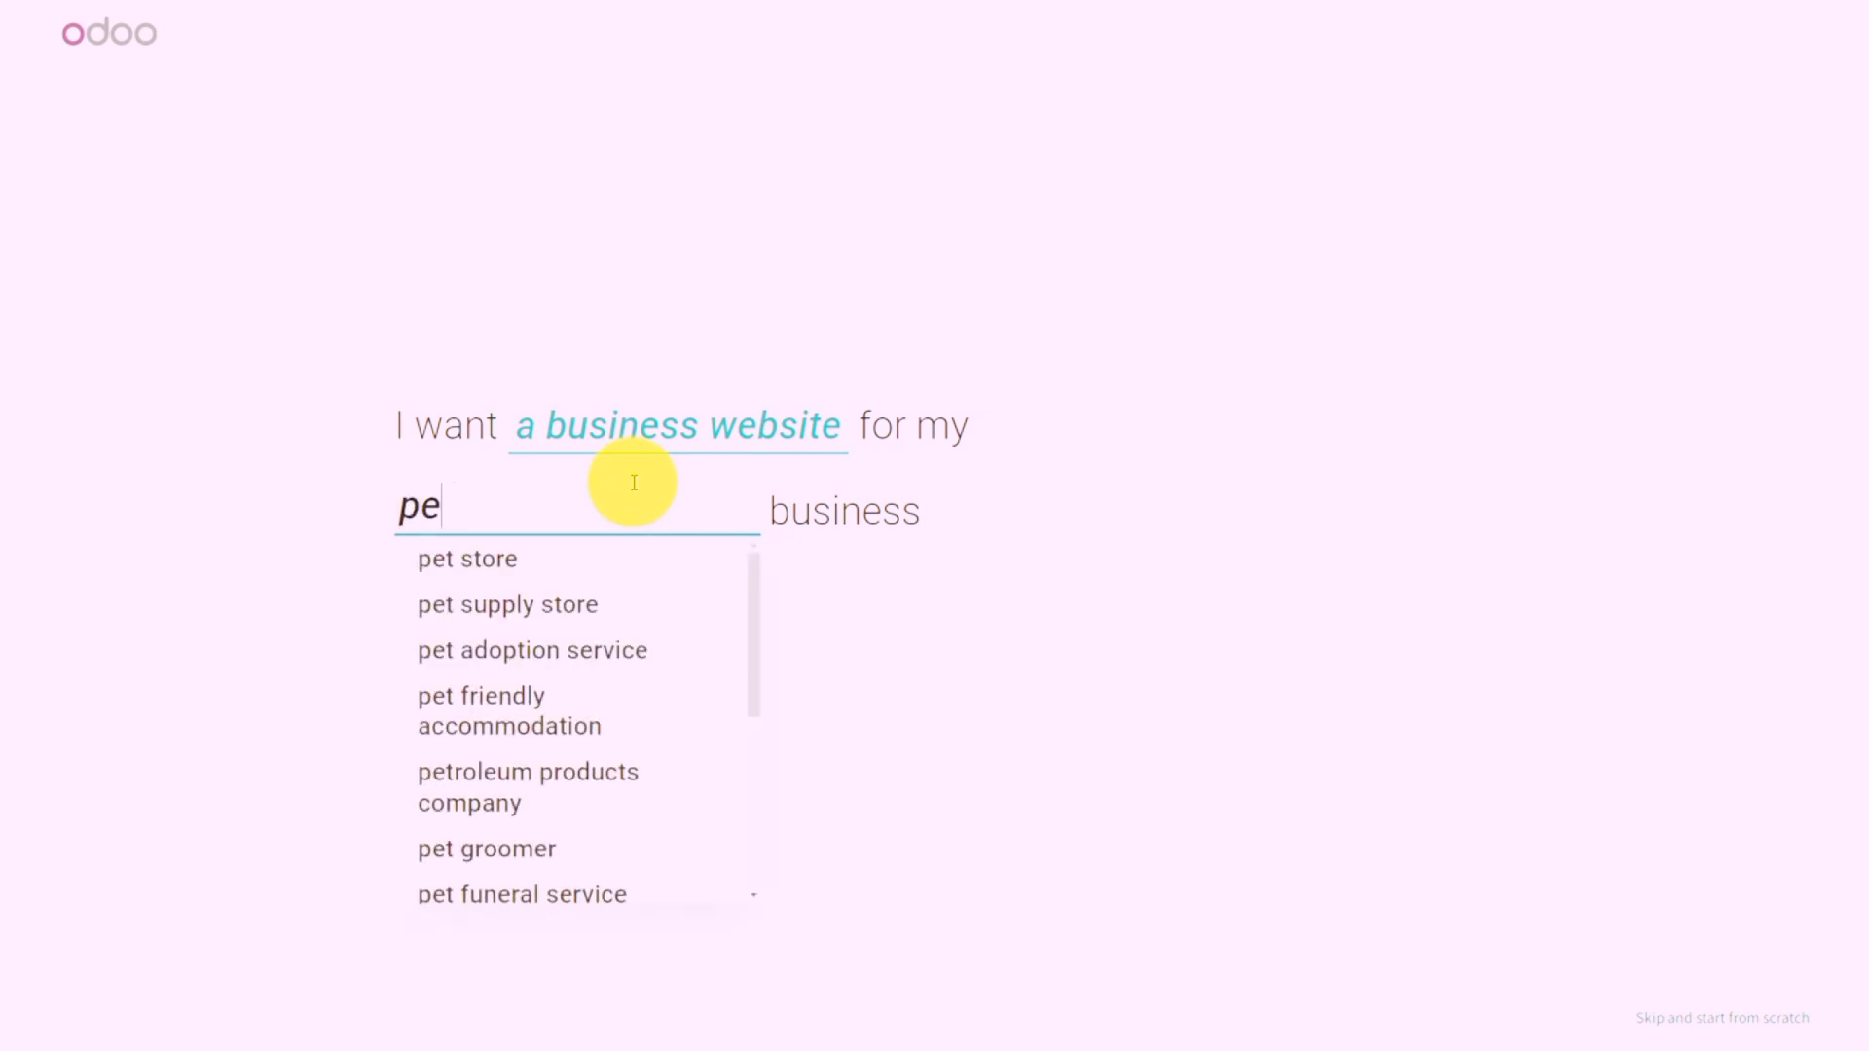
Step: Set the business type to consultant and the website's main objective to get leads
type("consul")
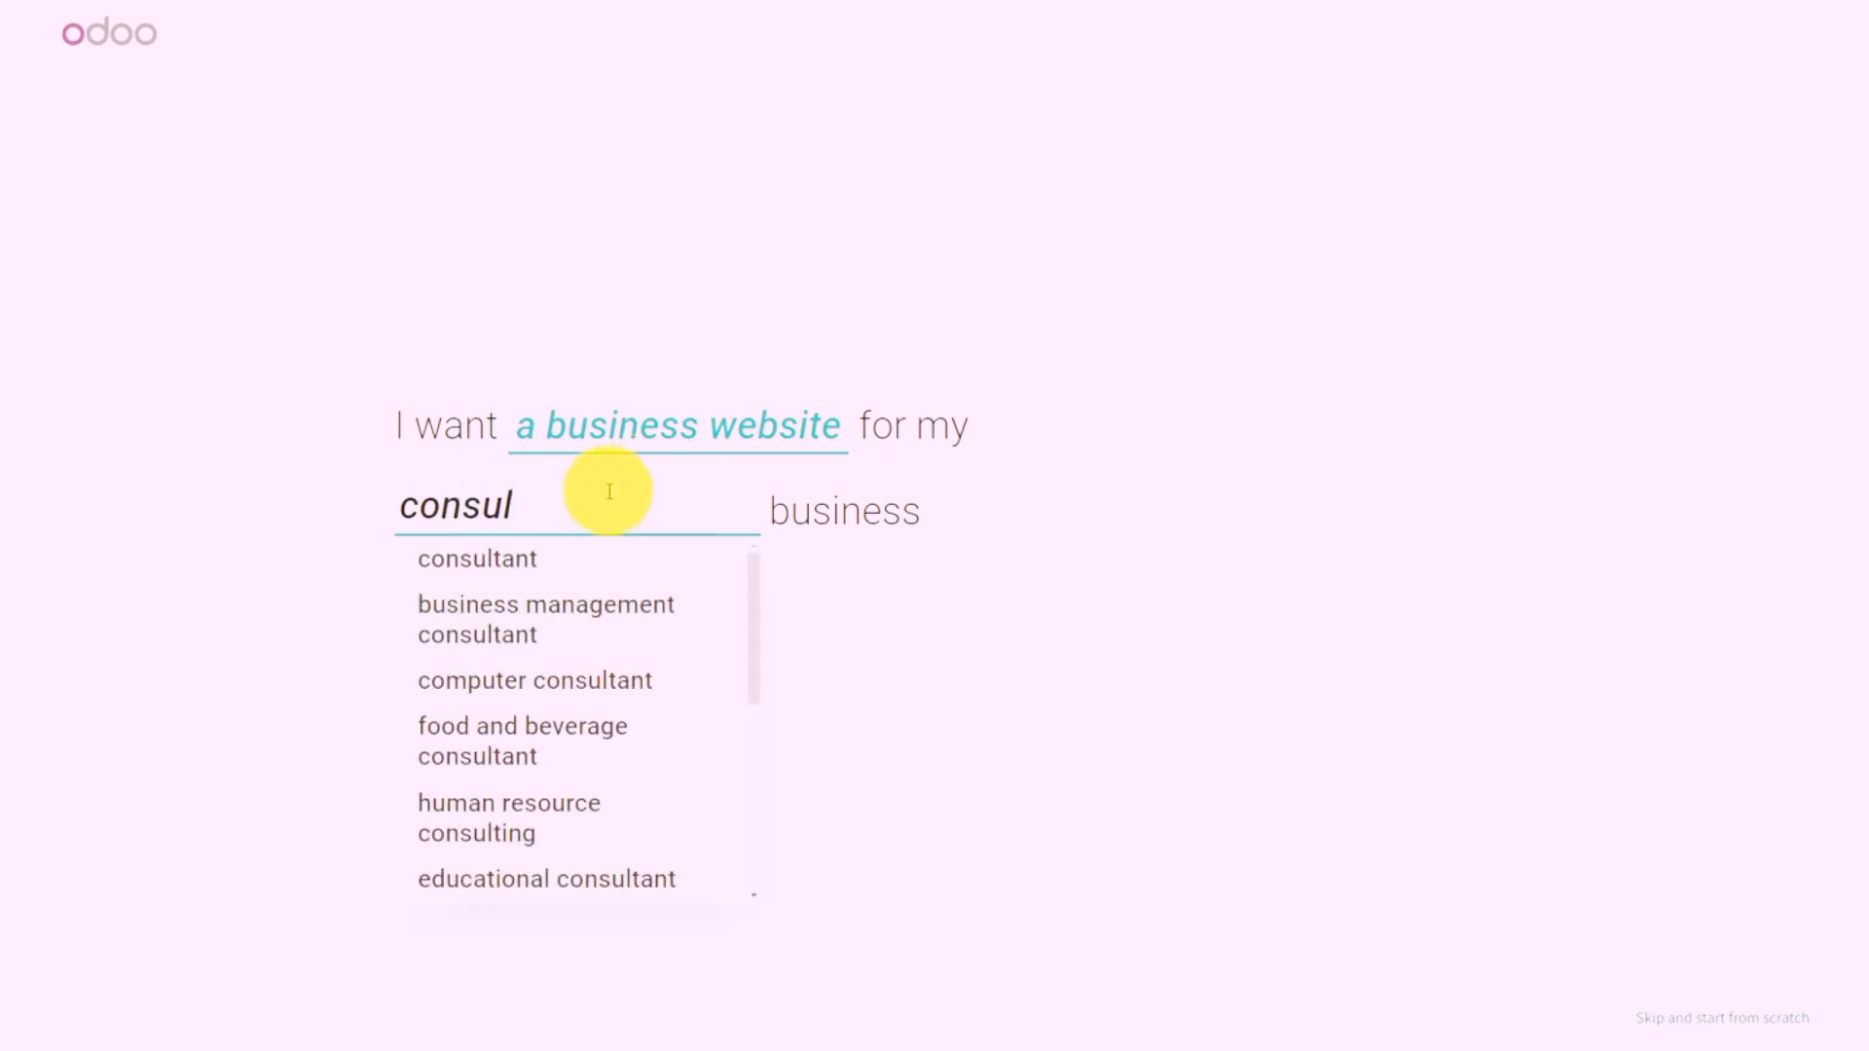
left_click(513, 558)
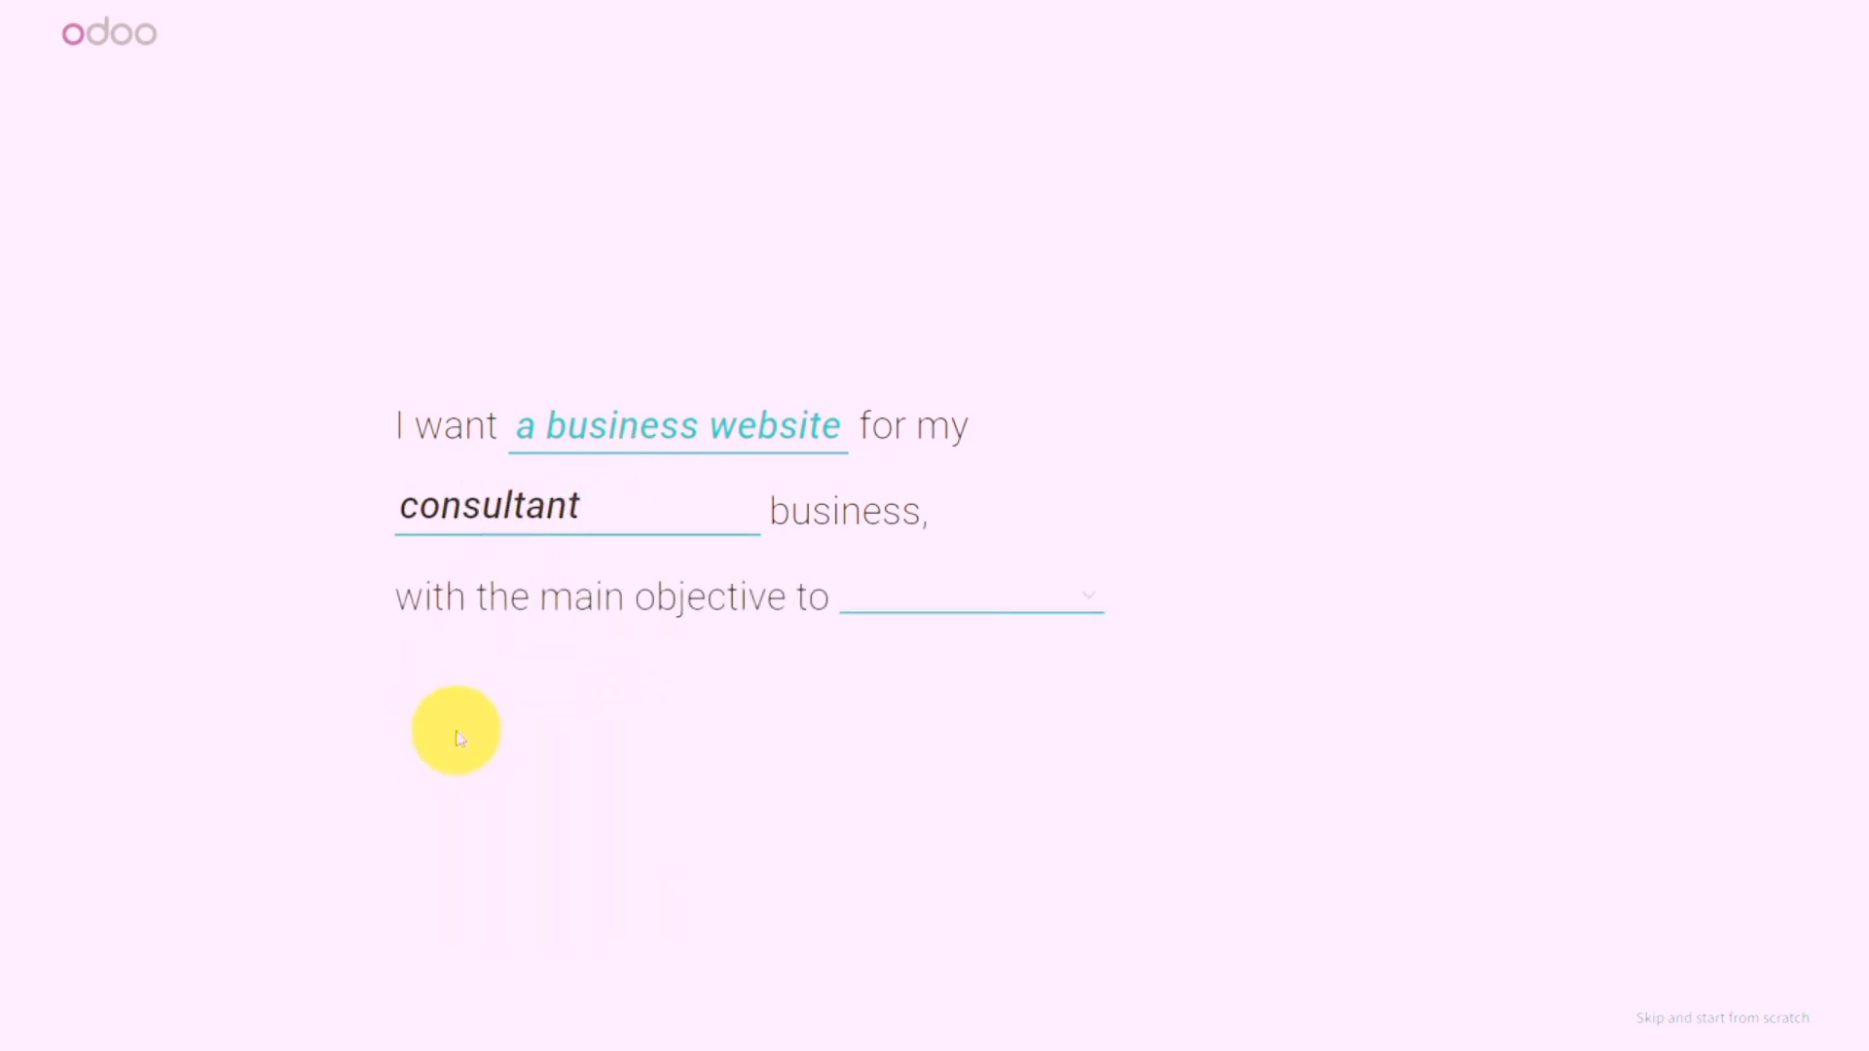
left_click(1066, 598)
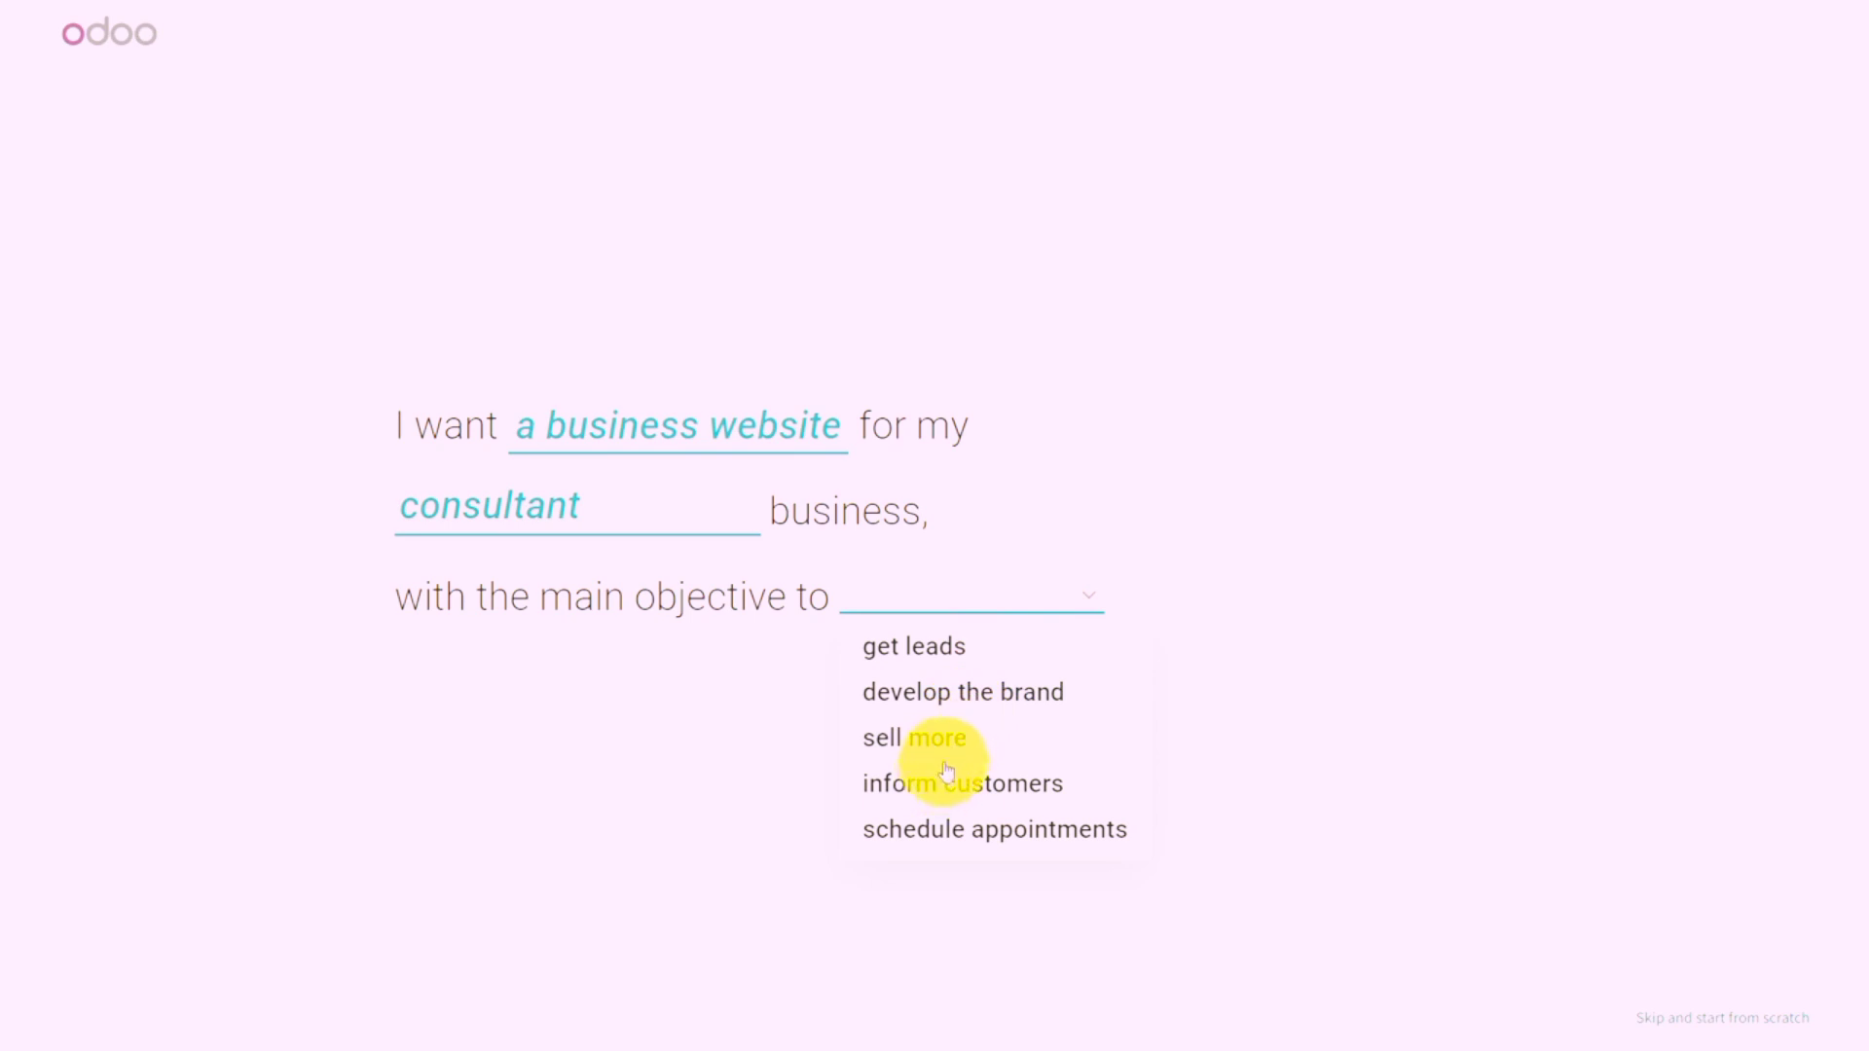
left_click(923, 651)
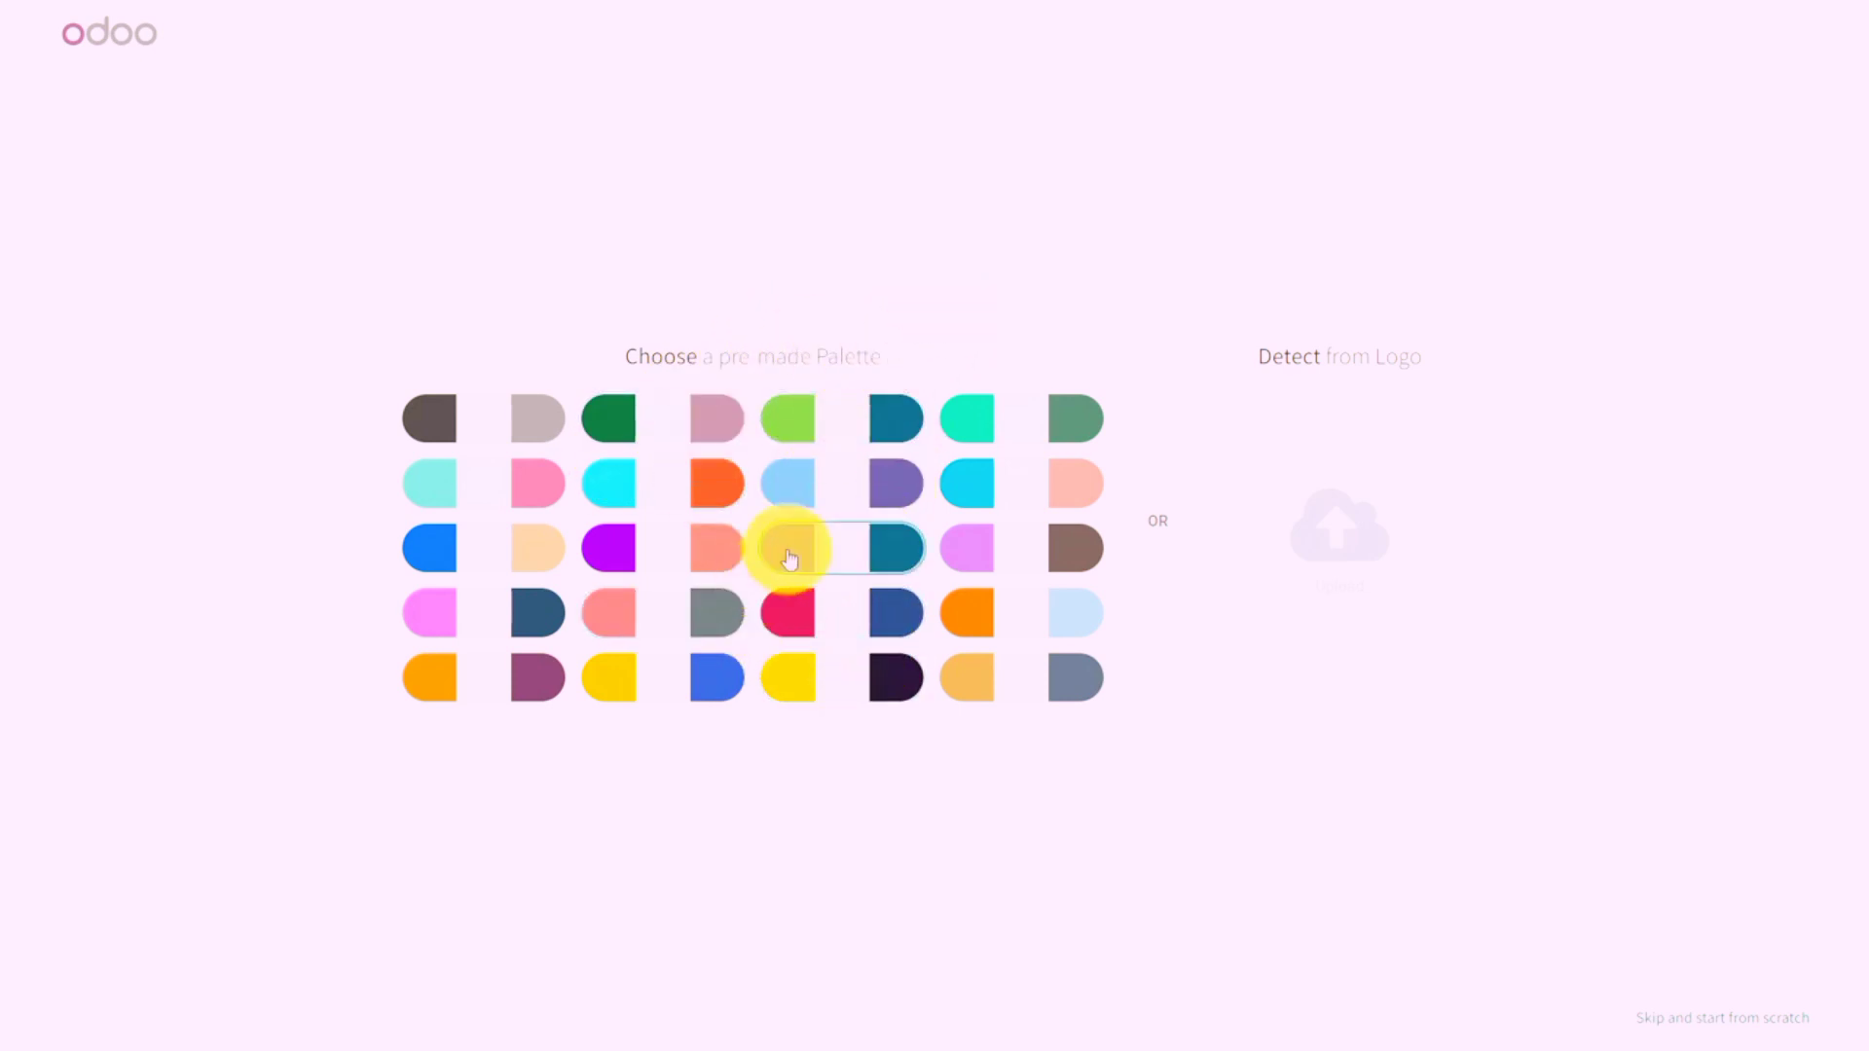
Step: Build the website with the orange and light-blue palette, the About Us, Services and Live Chat options, and the second of the three themes
left_click(956, 612)
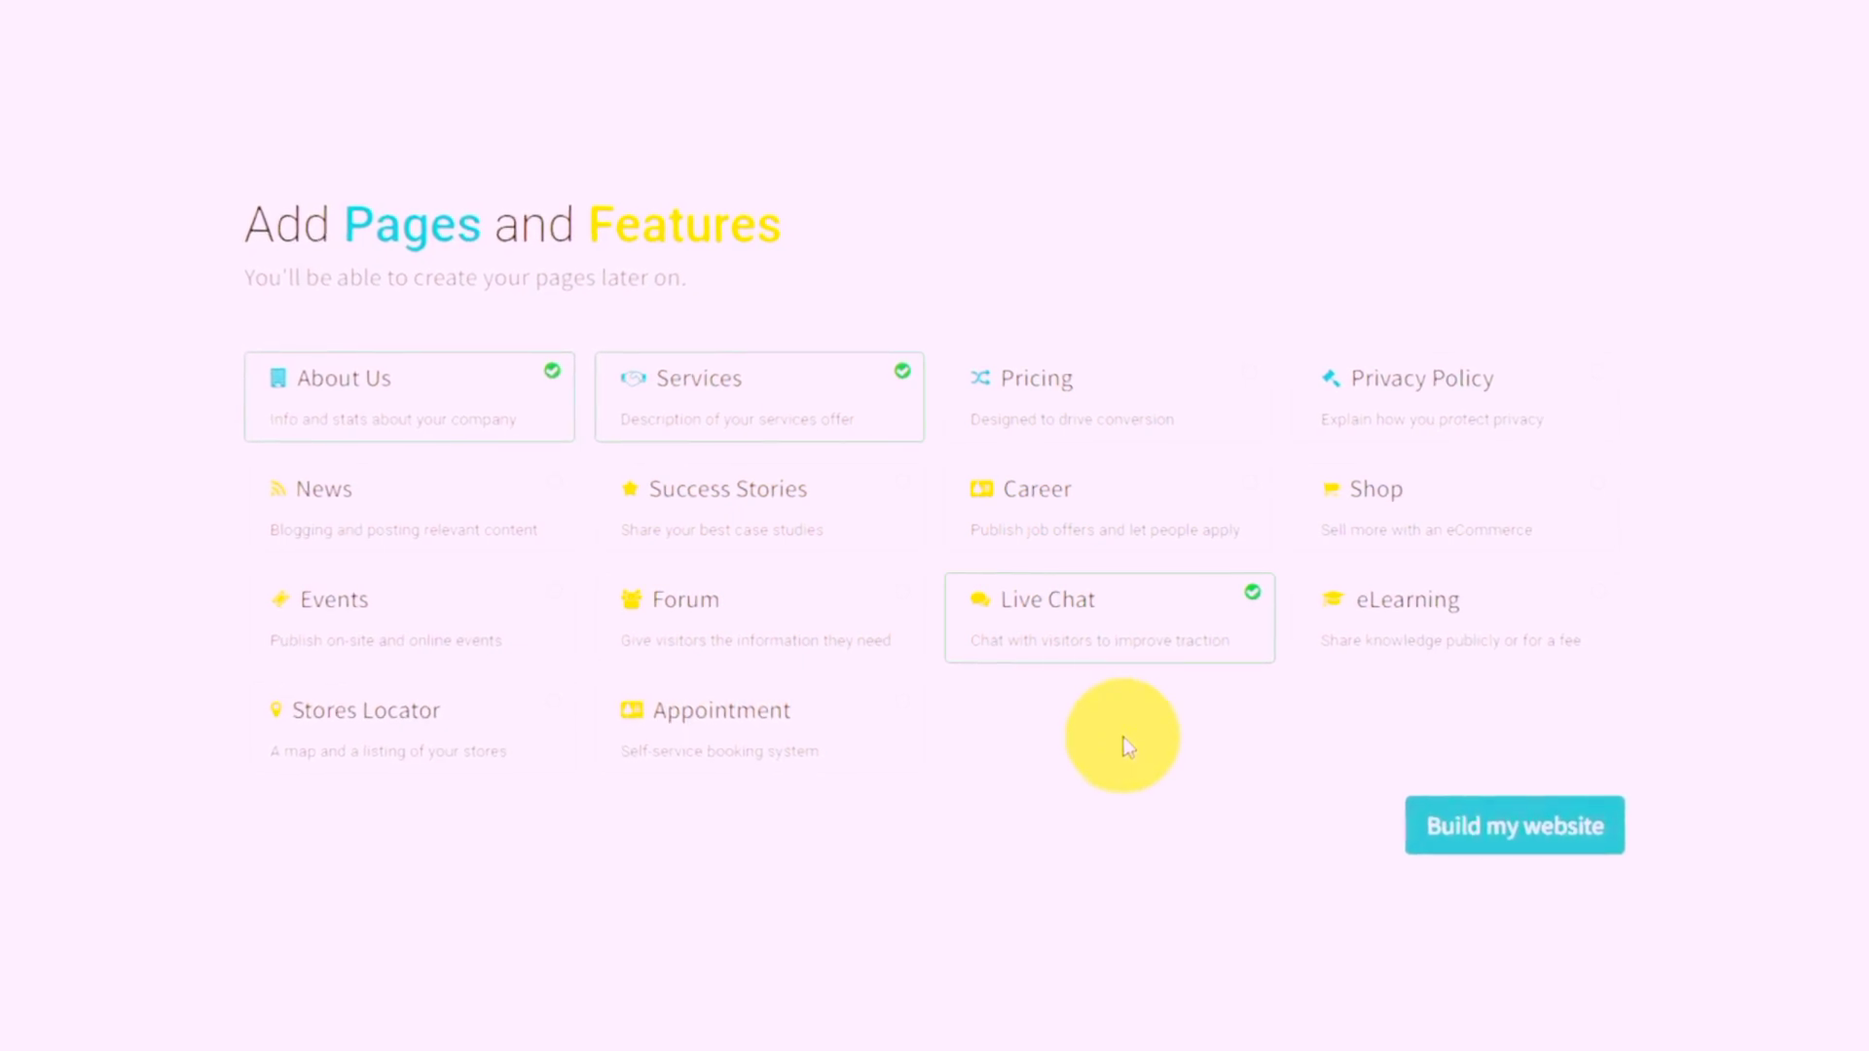
left_click(1484, 839)
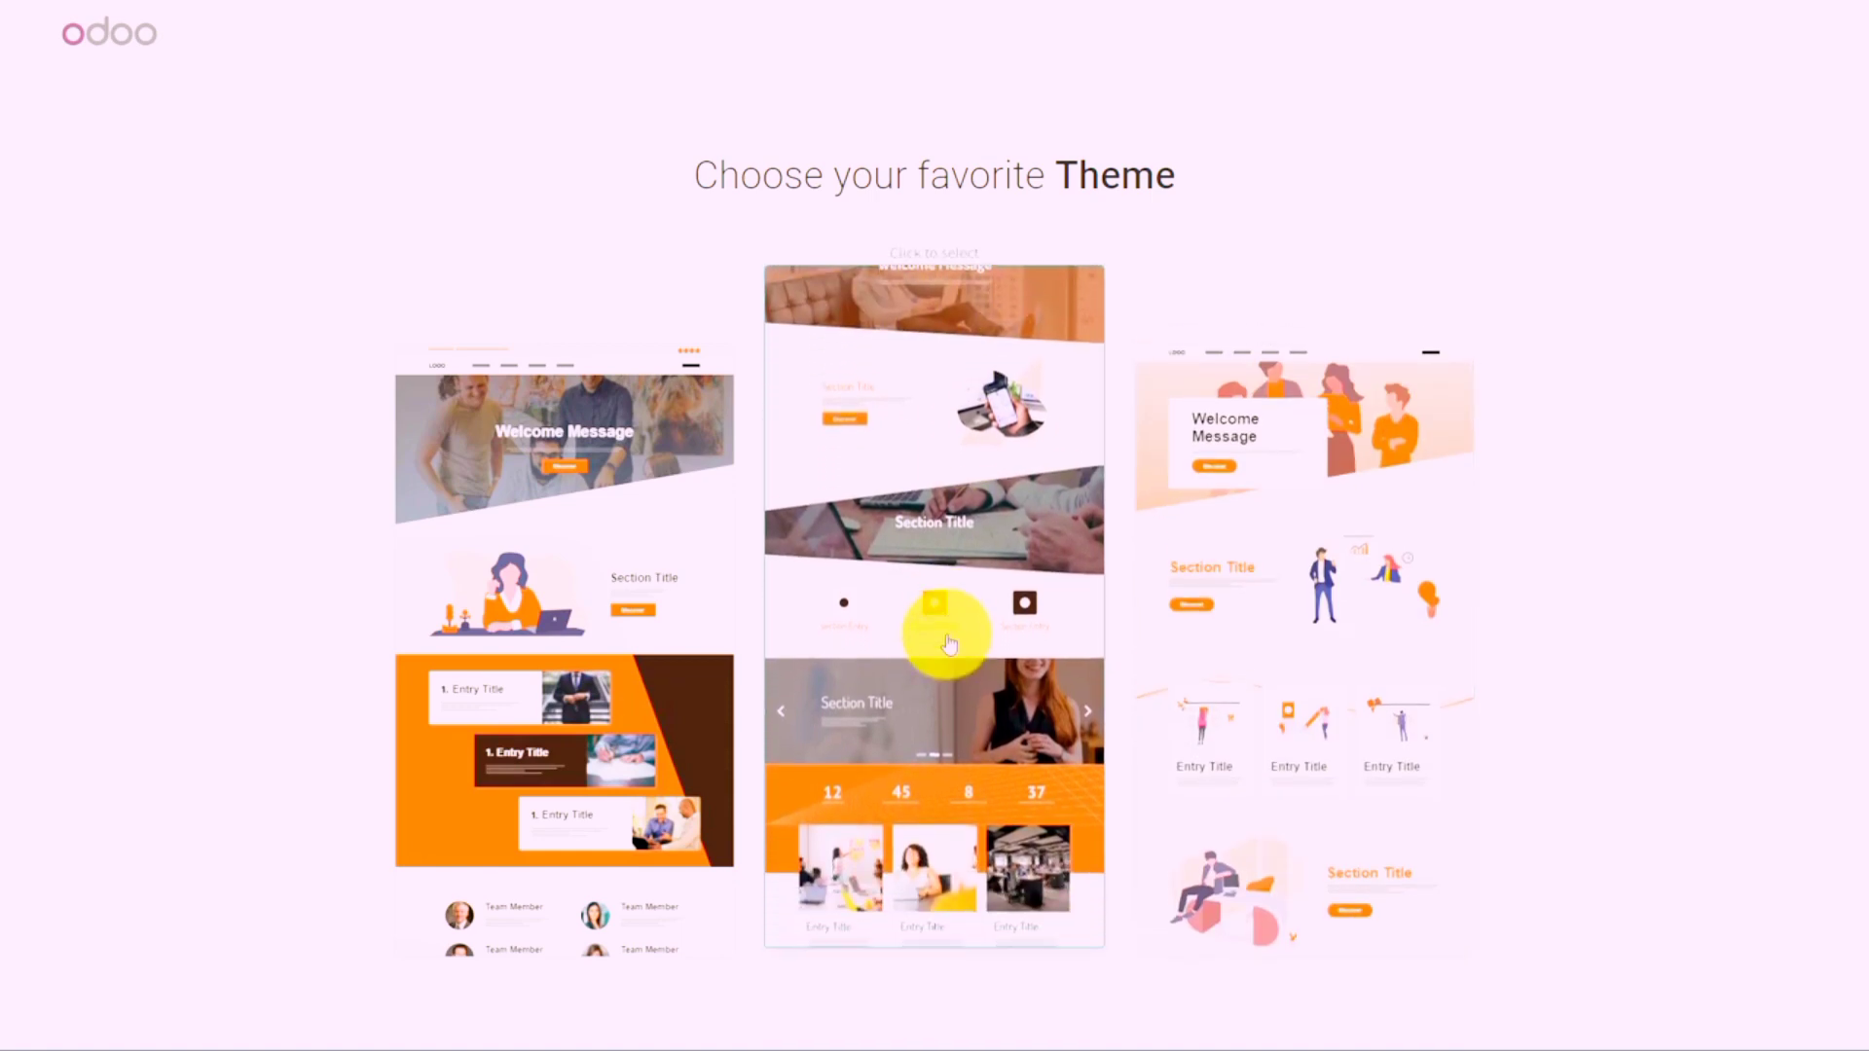
left_click(935, 484)
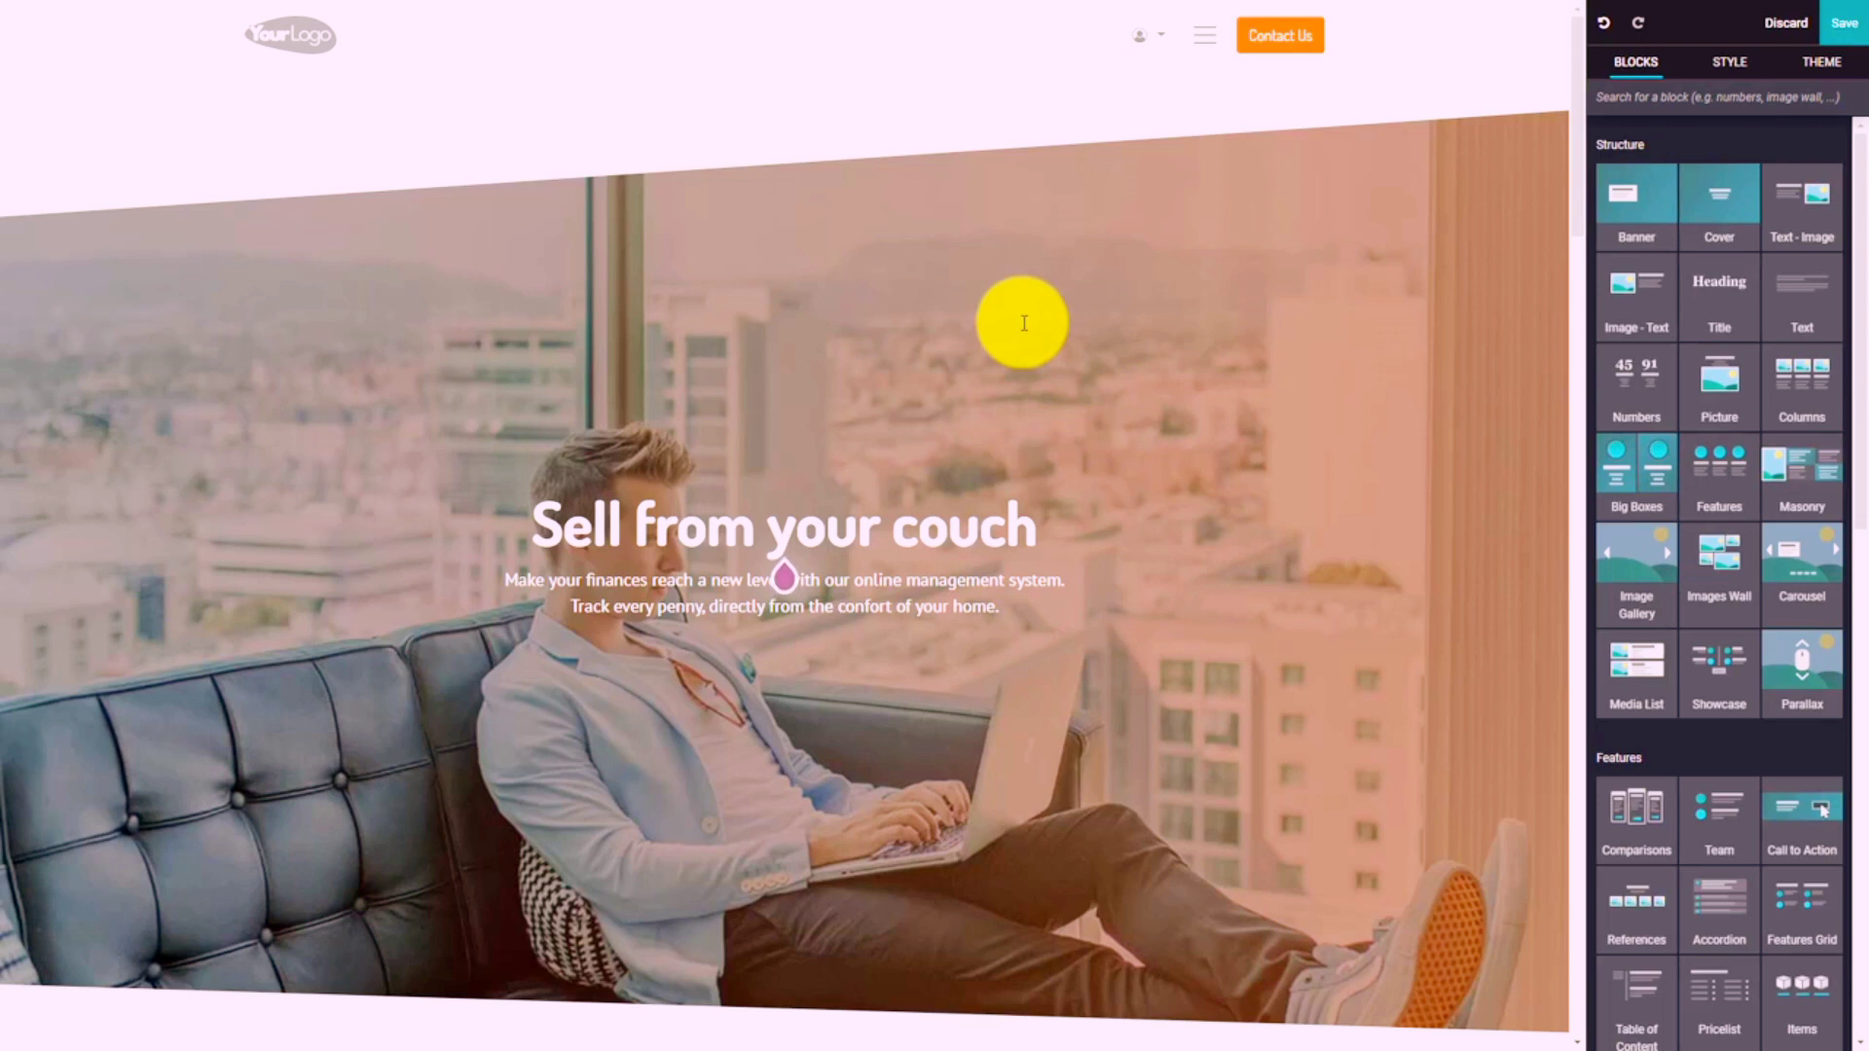
Step: Look through the generated homepage from the cover to the closing call to action, and return to the cover
scroll(1024, 323, "down", 5)
scroll(1024, 323, "down", 3)
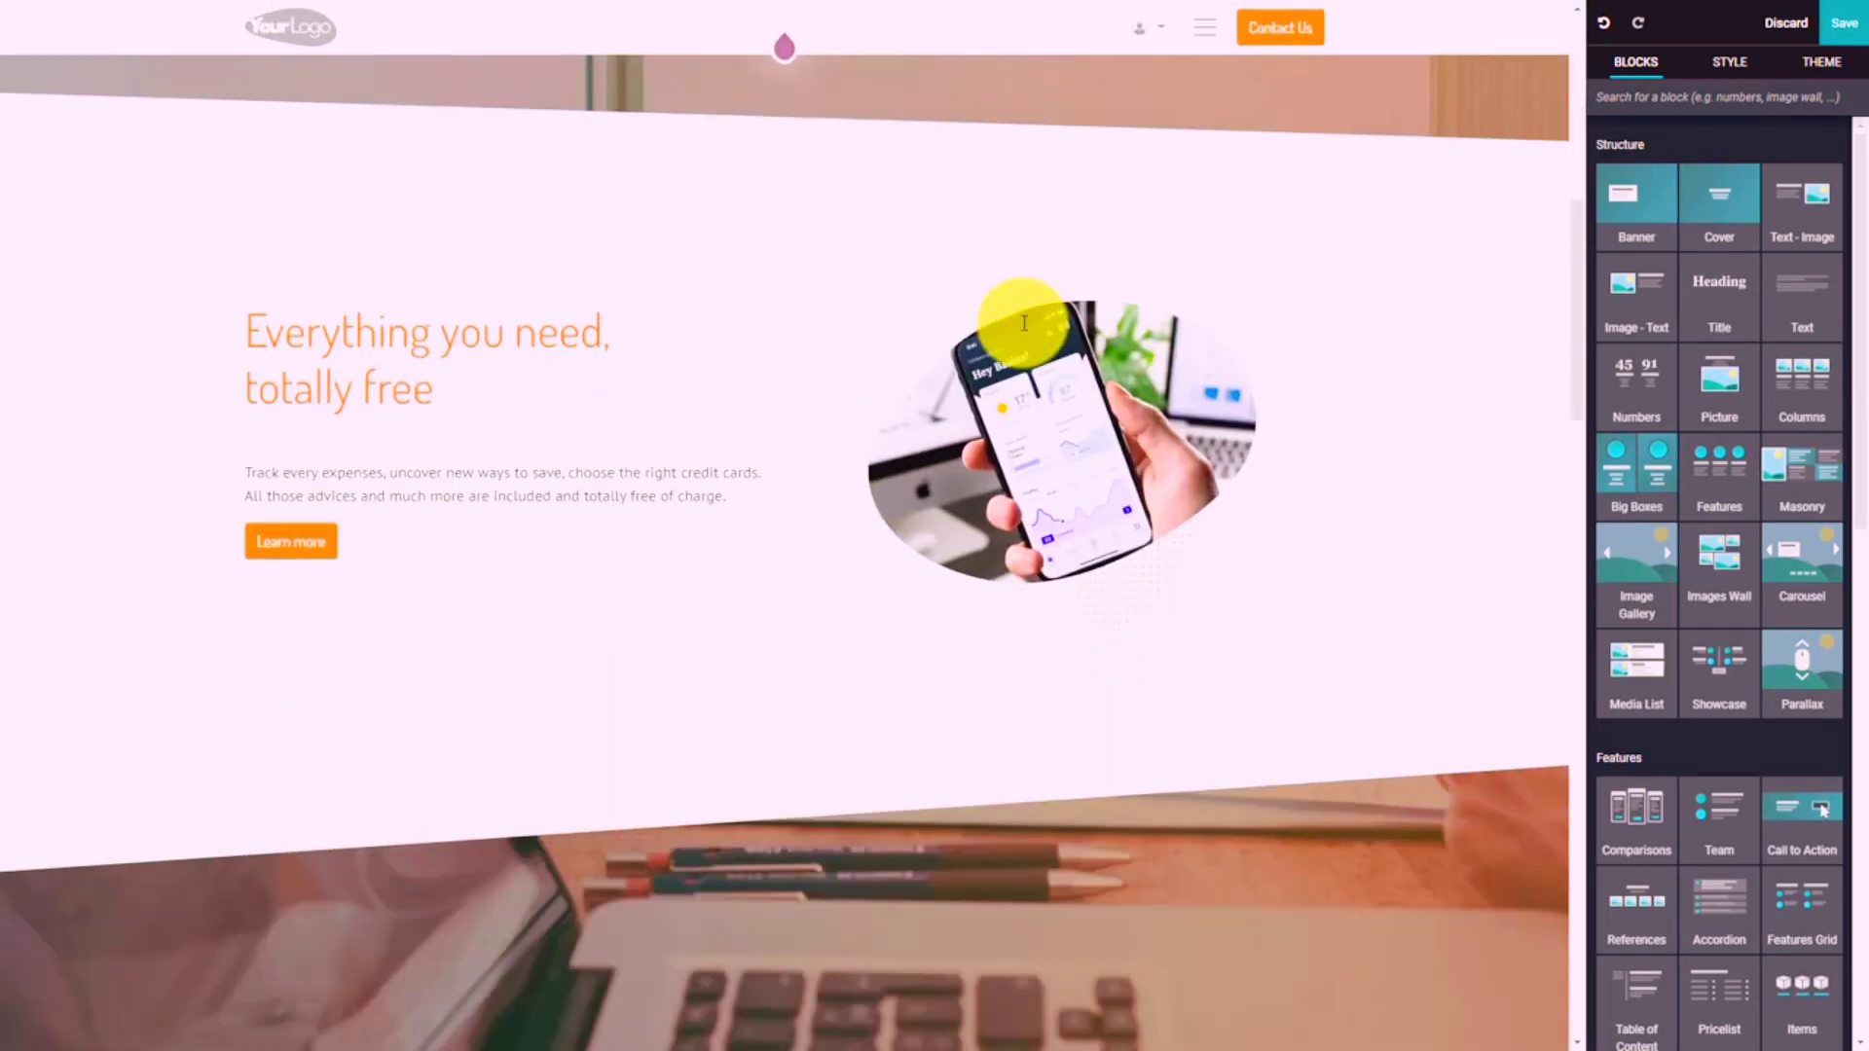
scroll(1022, 322, "down", 1)
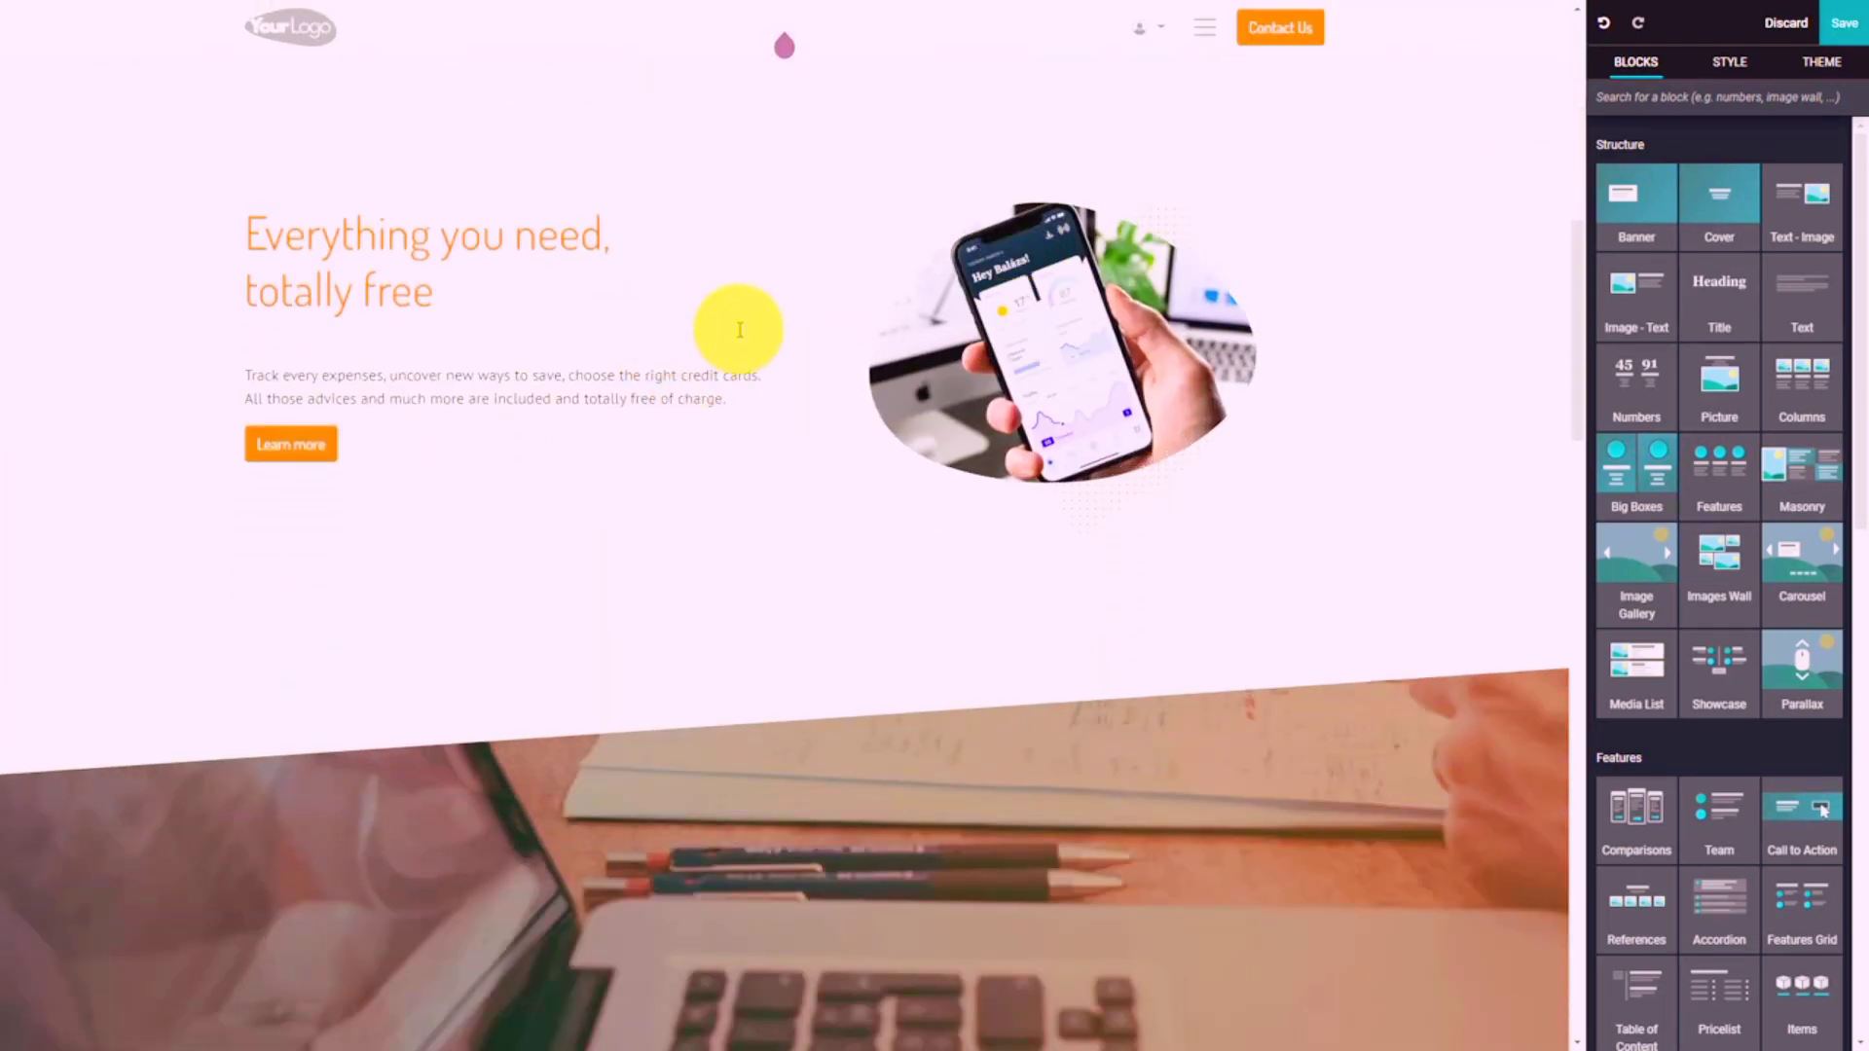
scroll(740, 329, "down", 3)
scroll(740, 329, "down", 5)
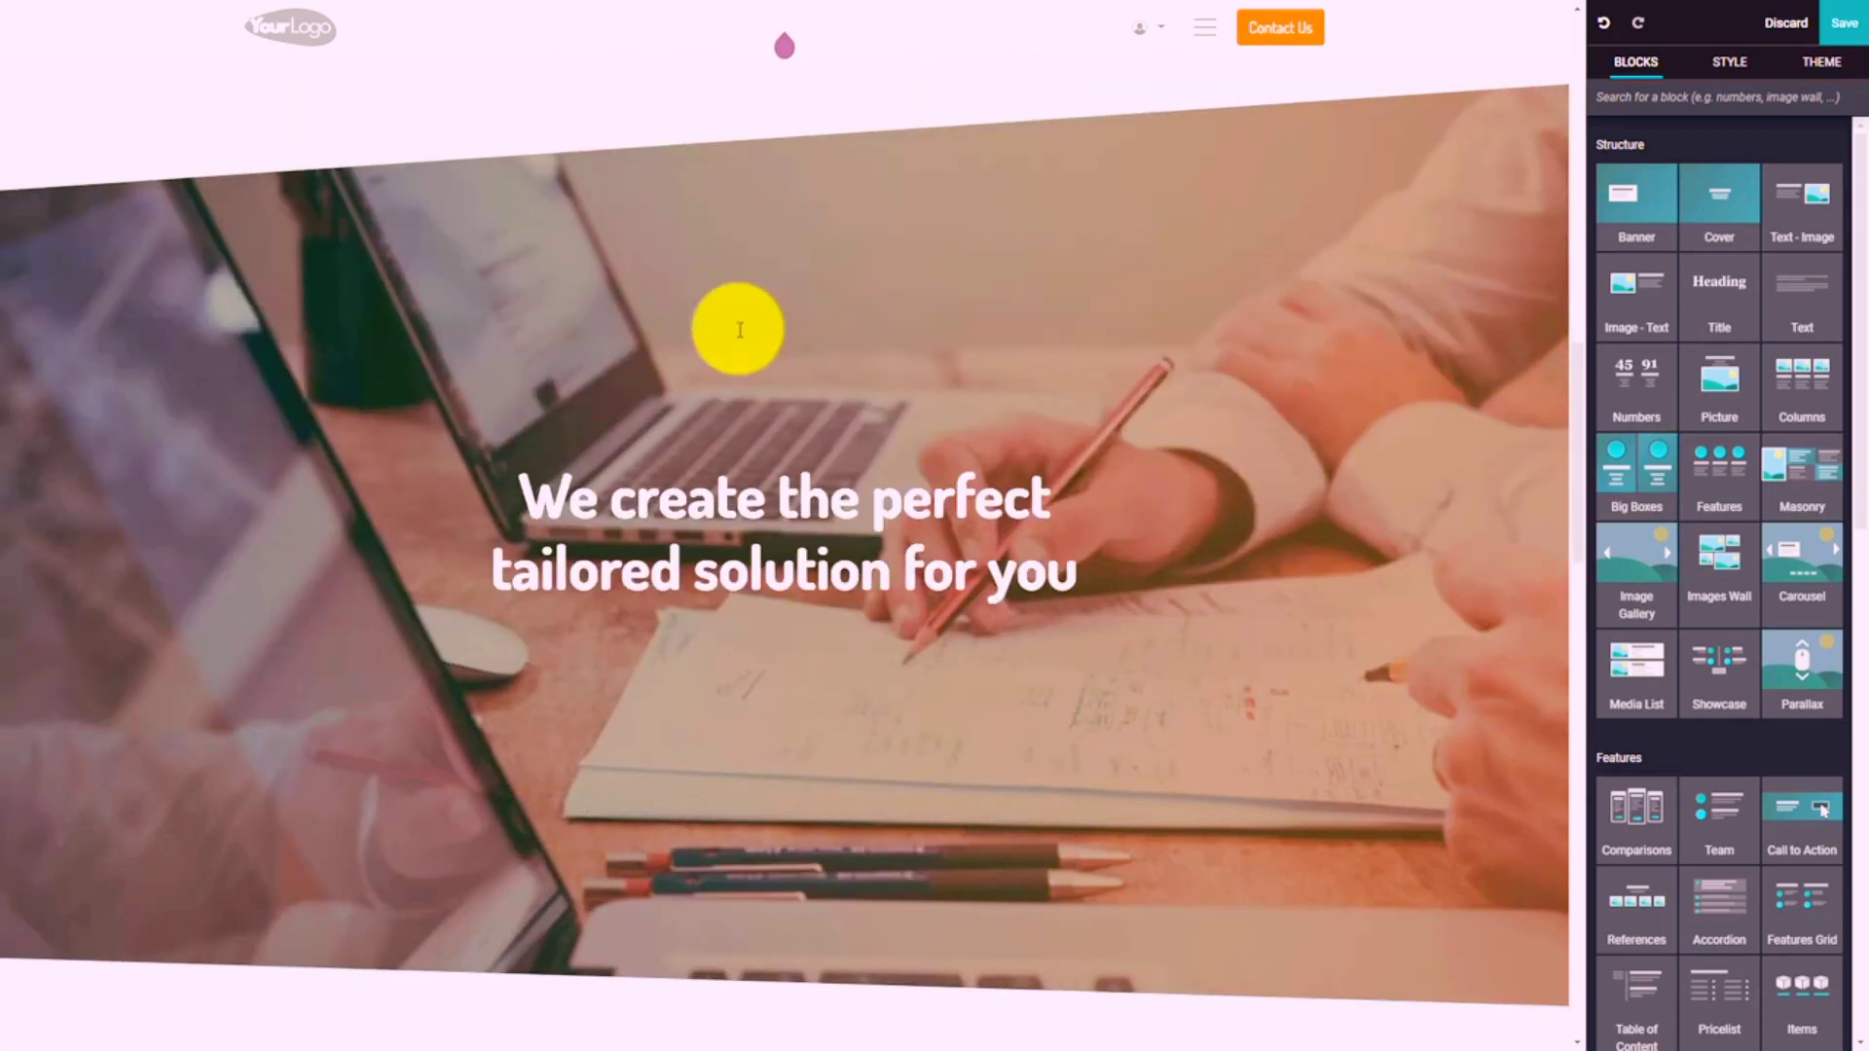
scroll(784, 368, "down", 11)
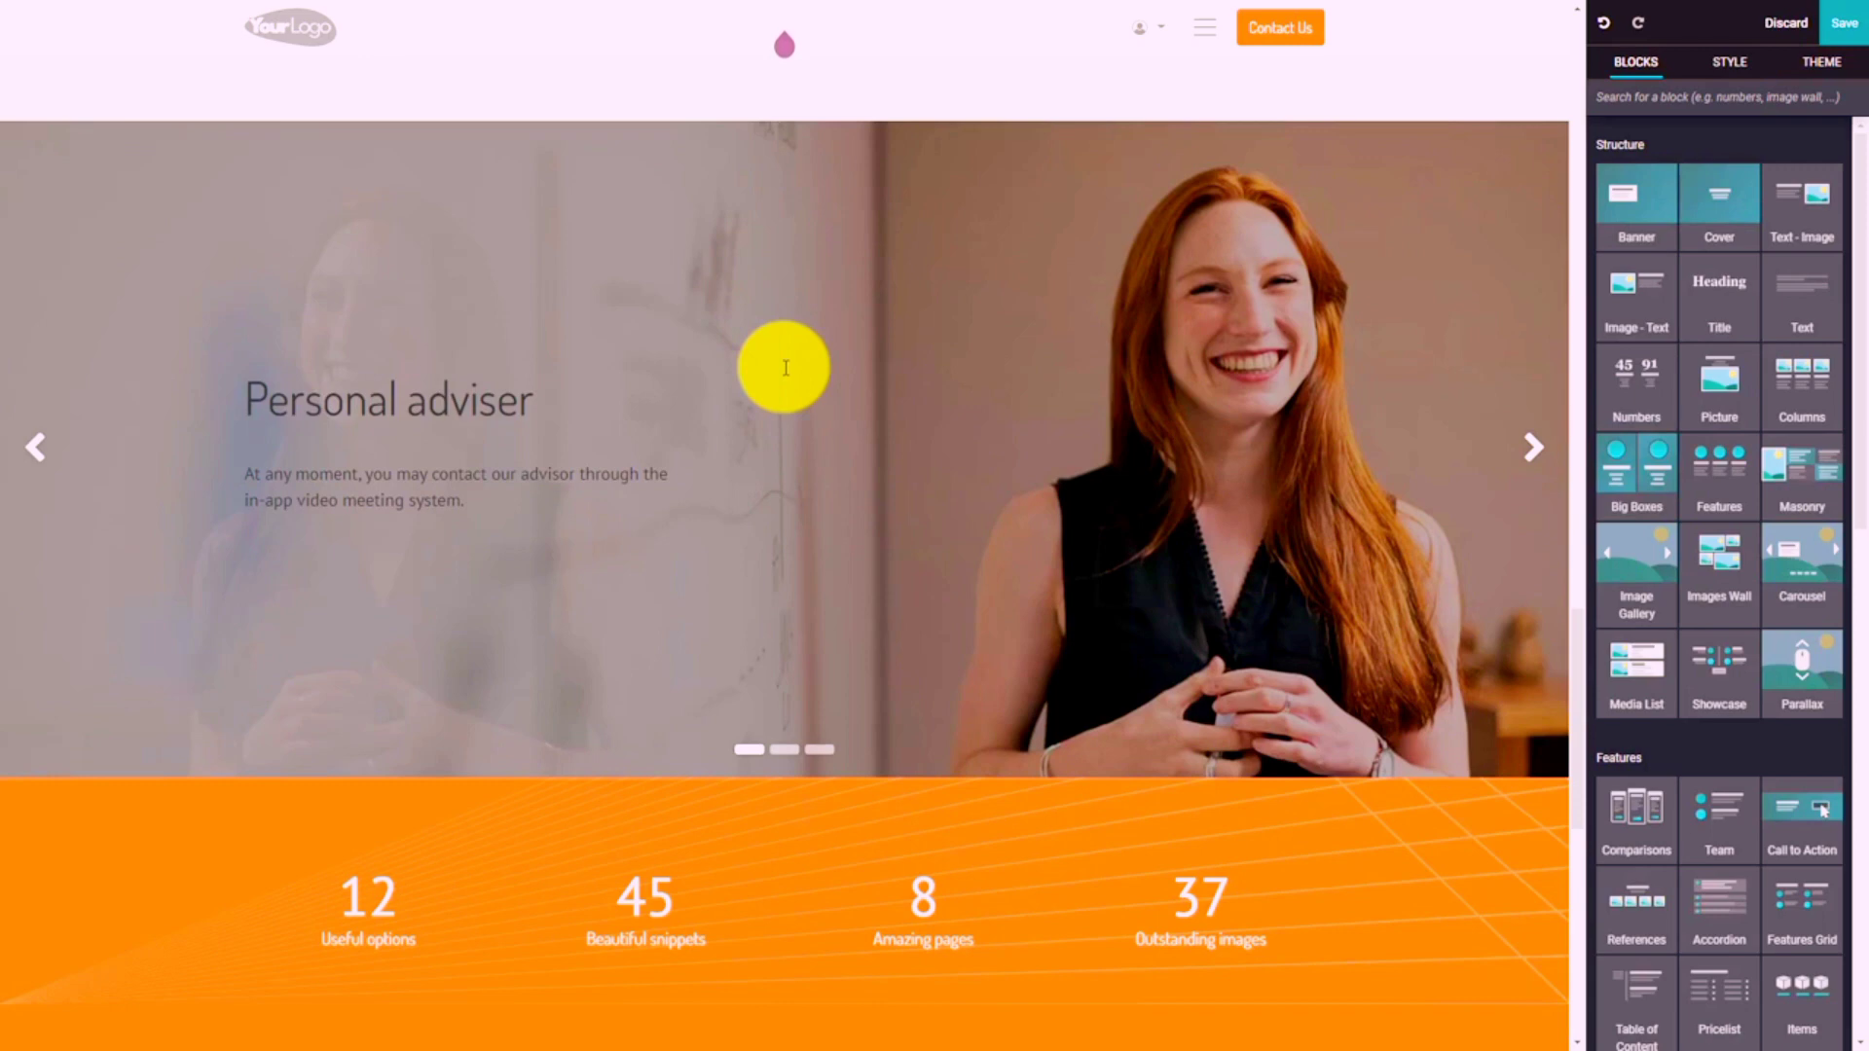
scroll(786, 368, "down", 7)
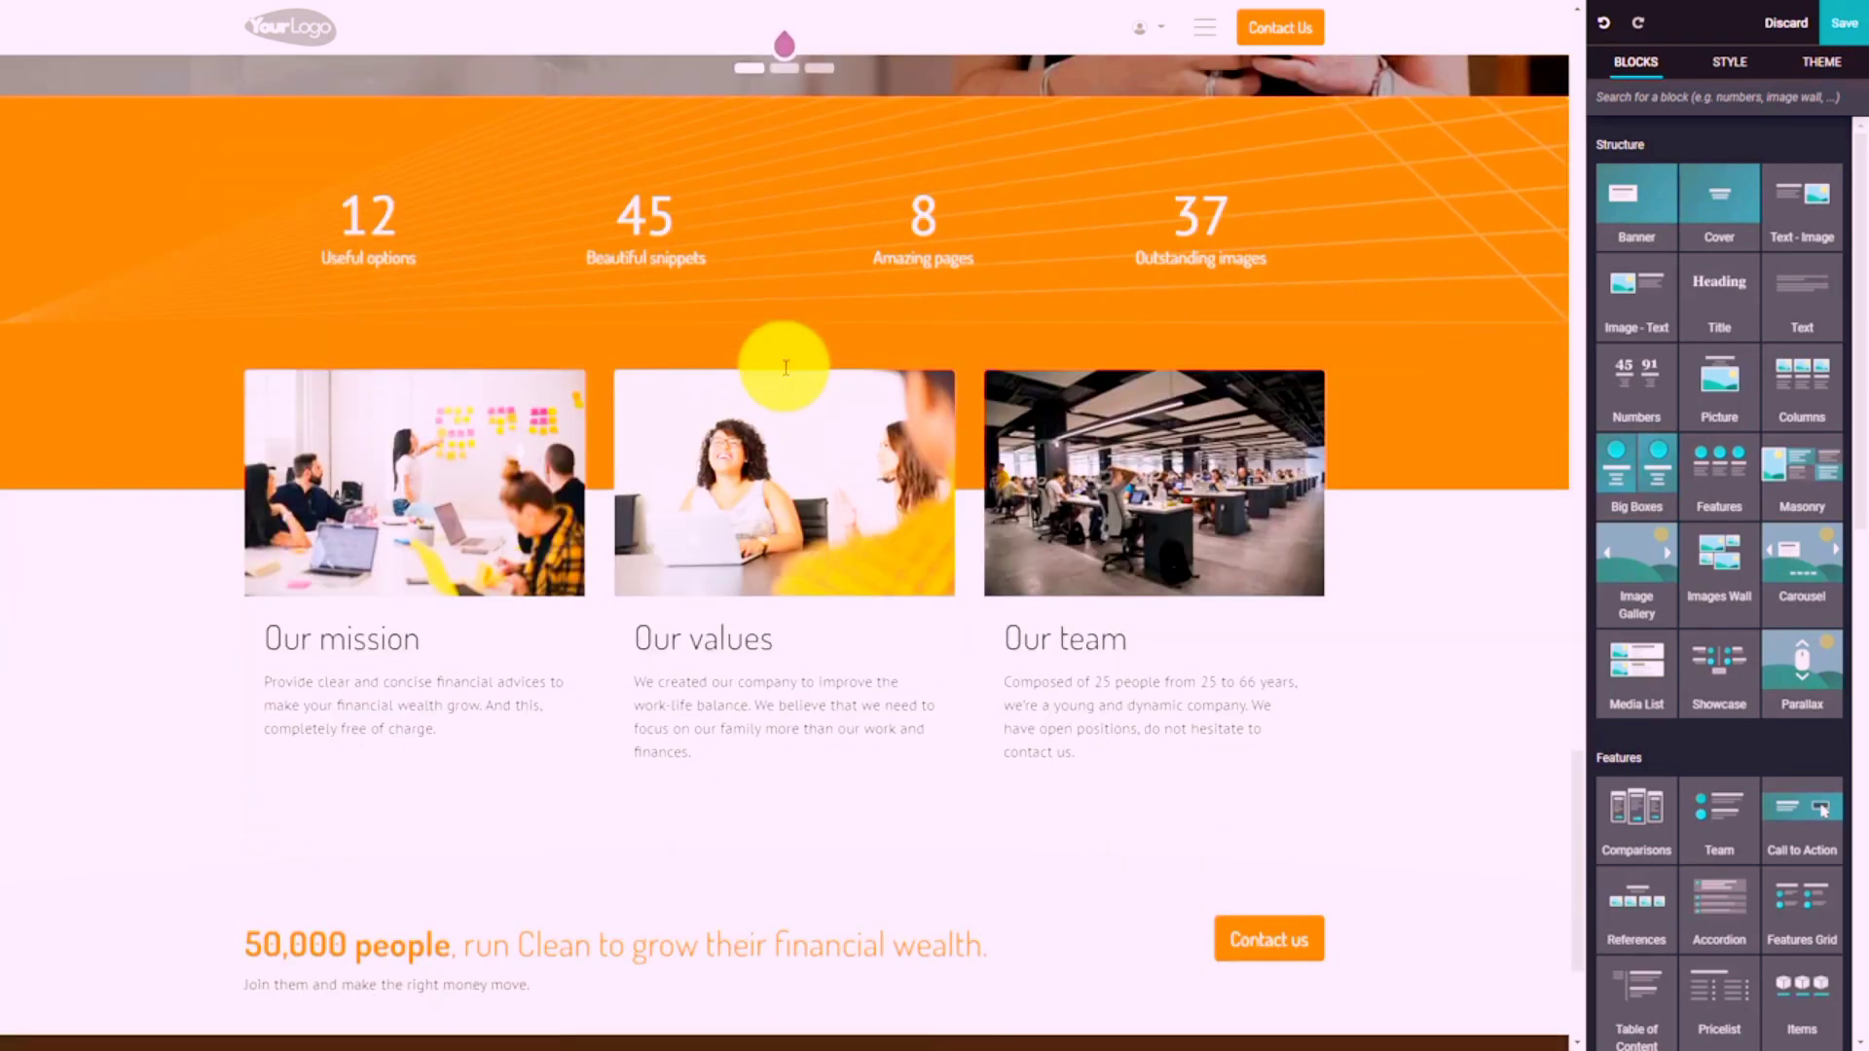
scroll(699, 500, "down", 1)
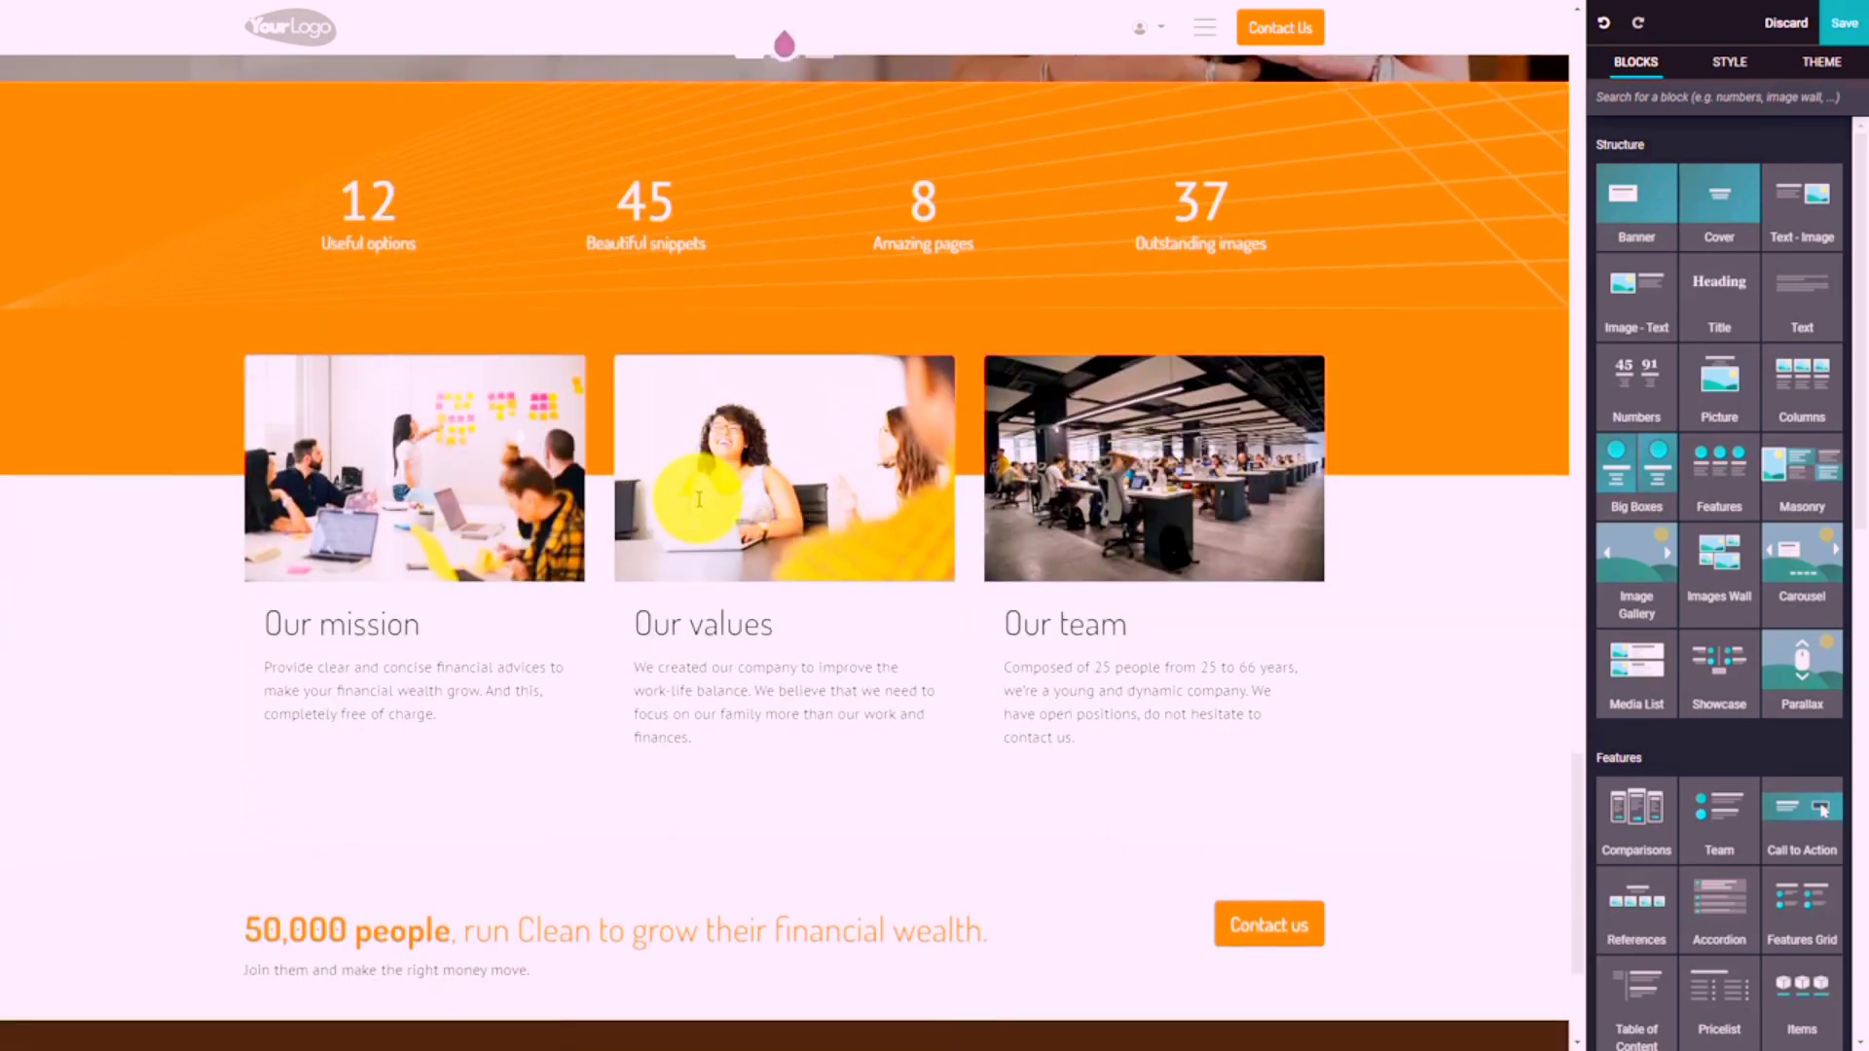
scroll(699, 500, "down", 3)
scroll(699, 499, "up", 20)
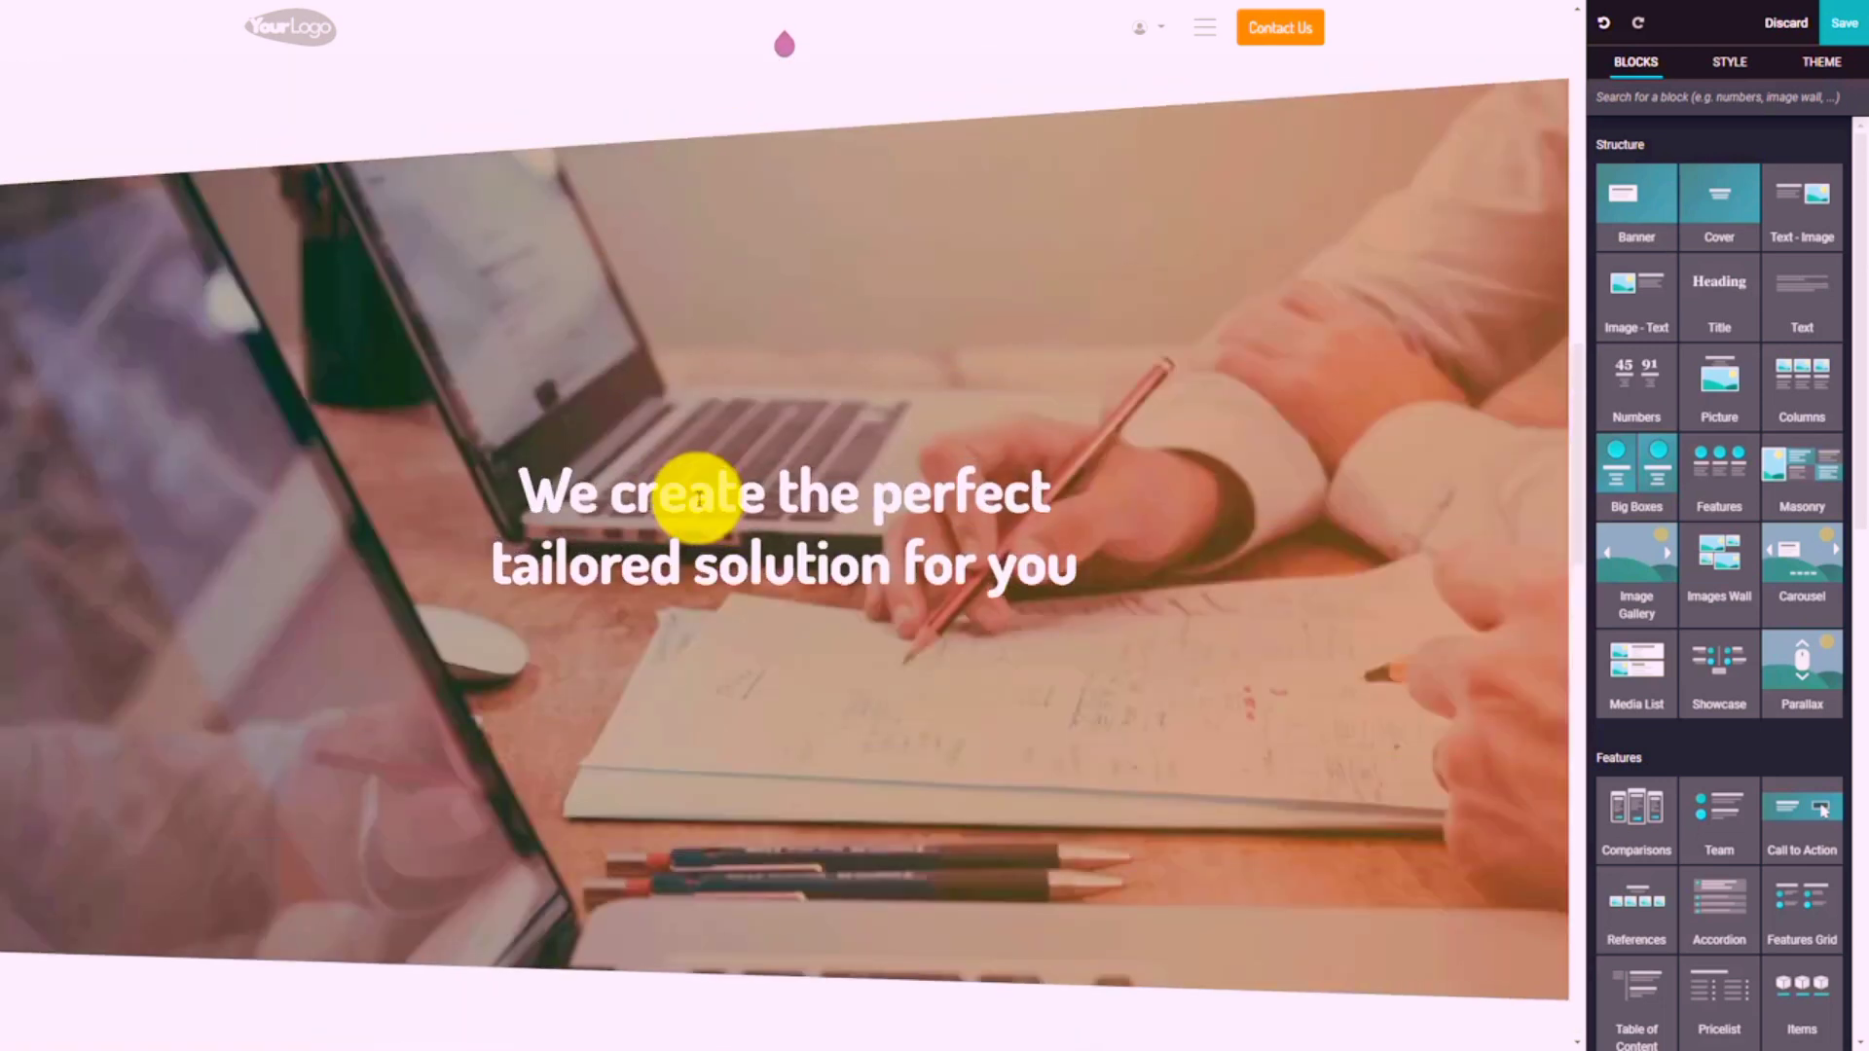
scroll(699, 500, "down", 8)
scroll(699, 499, "up", 8)
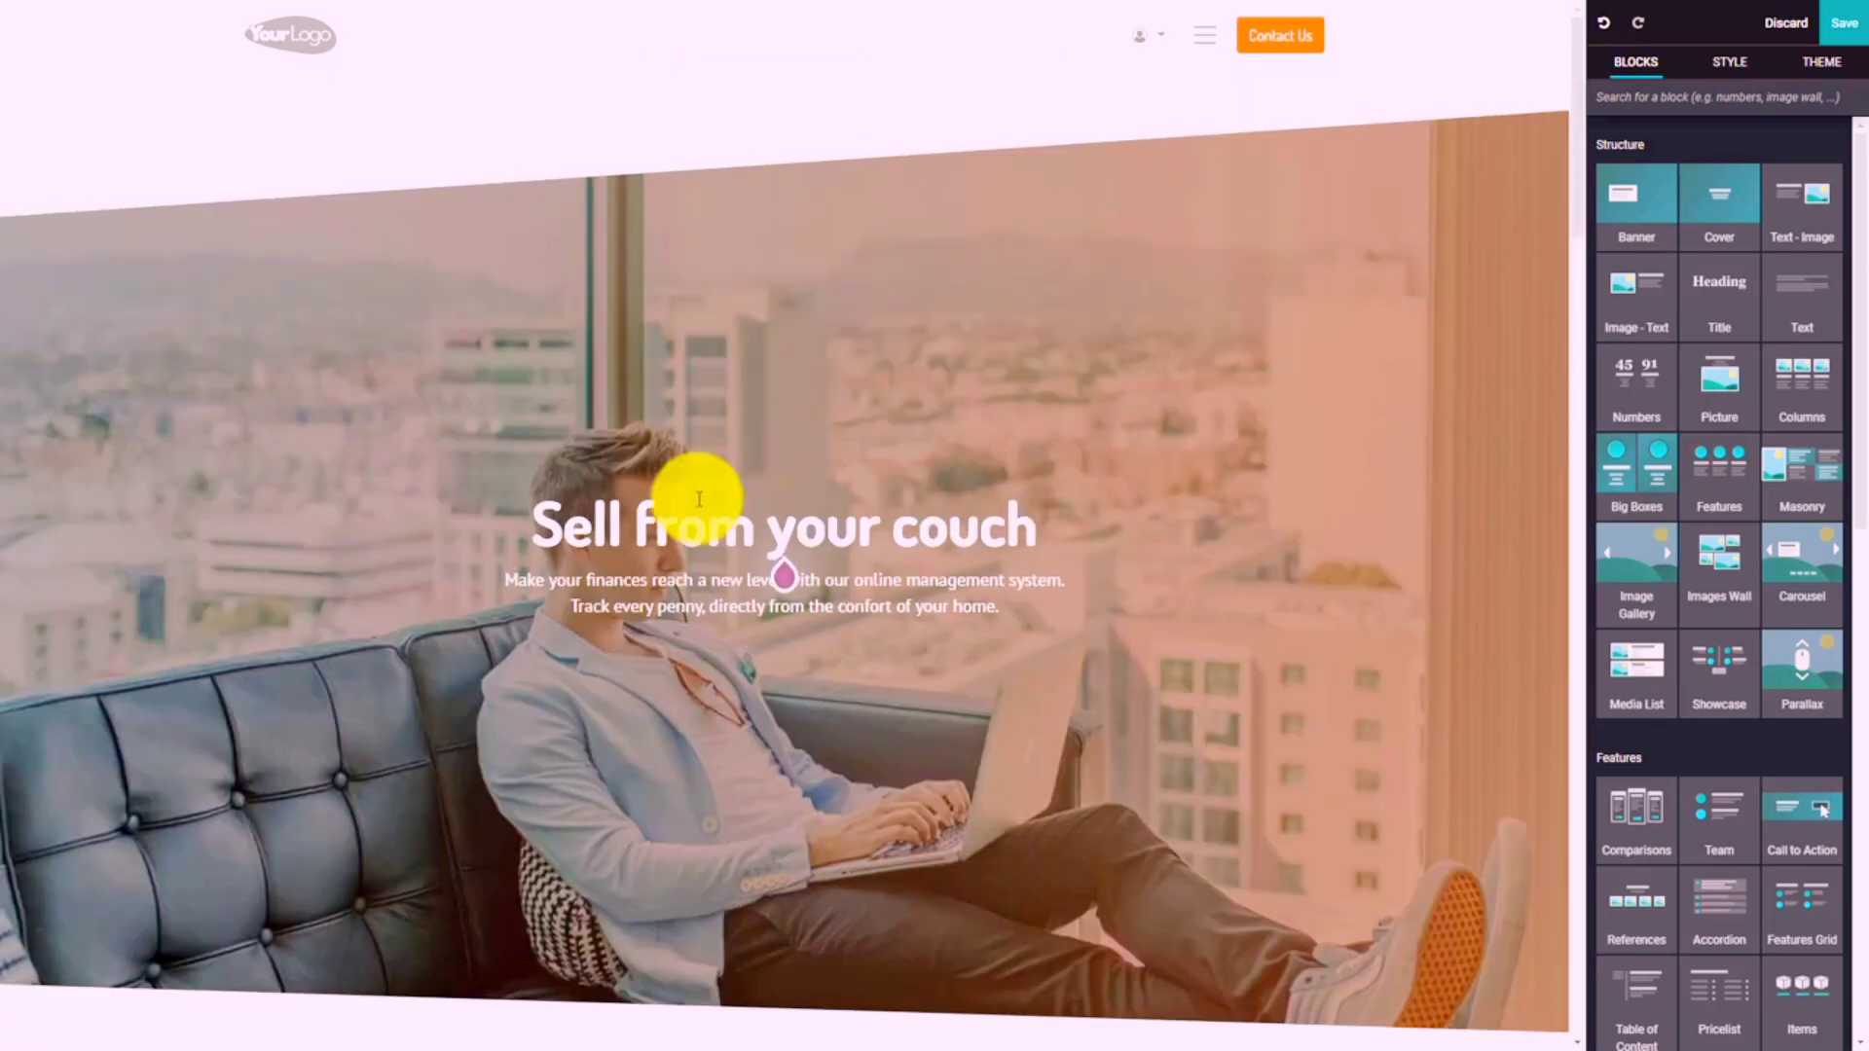
scroll(709, 488, "down", 3)
scroll(575, 546, "up", 3)
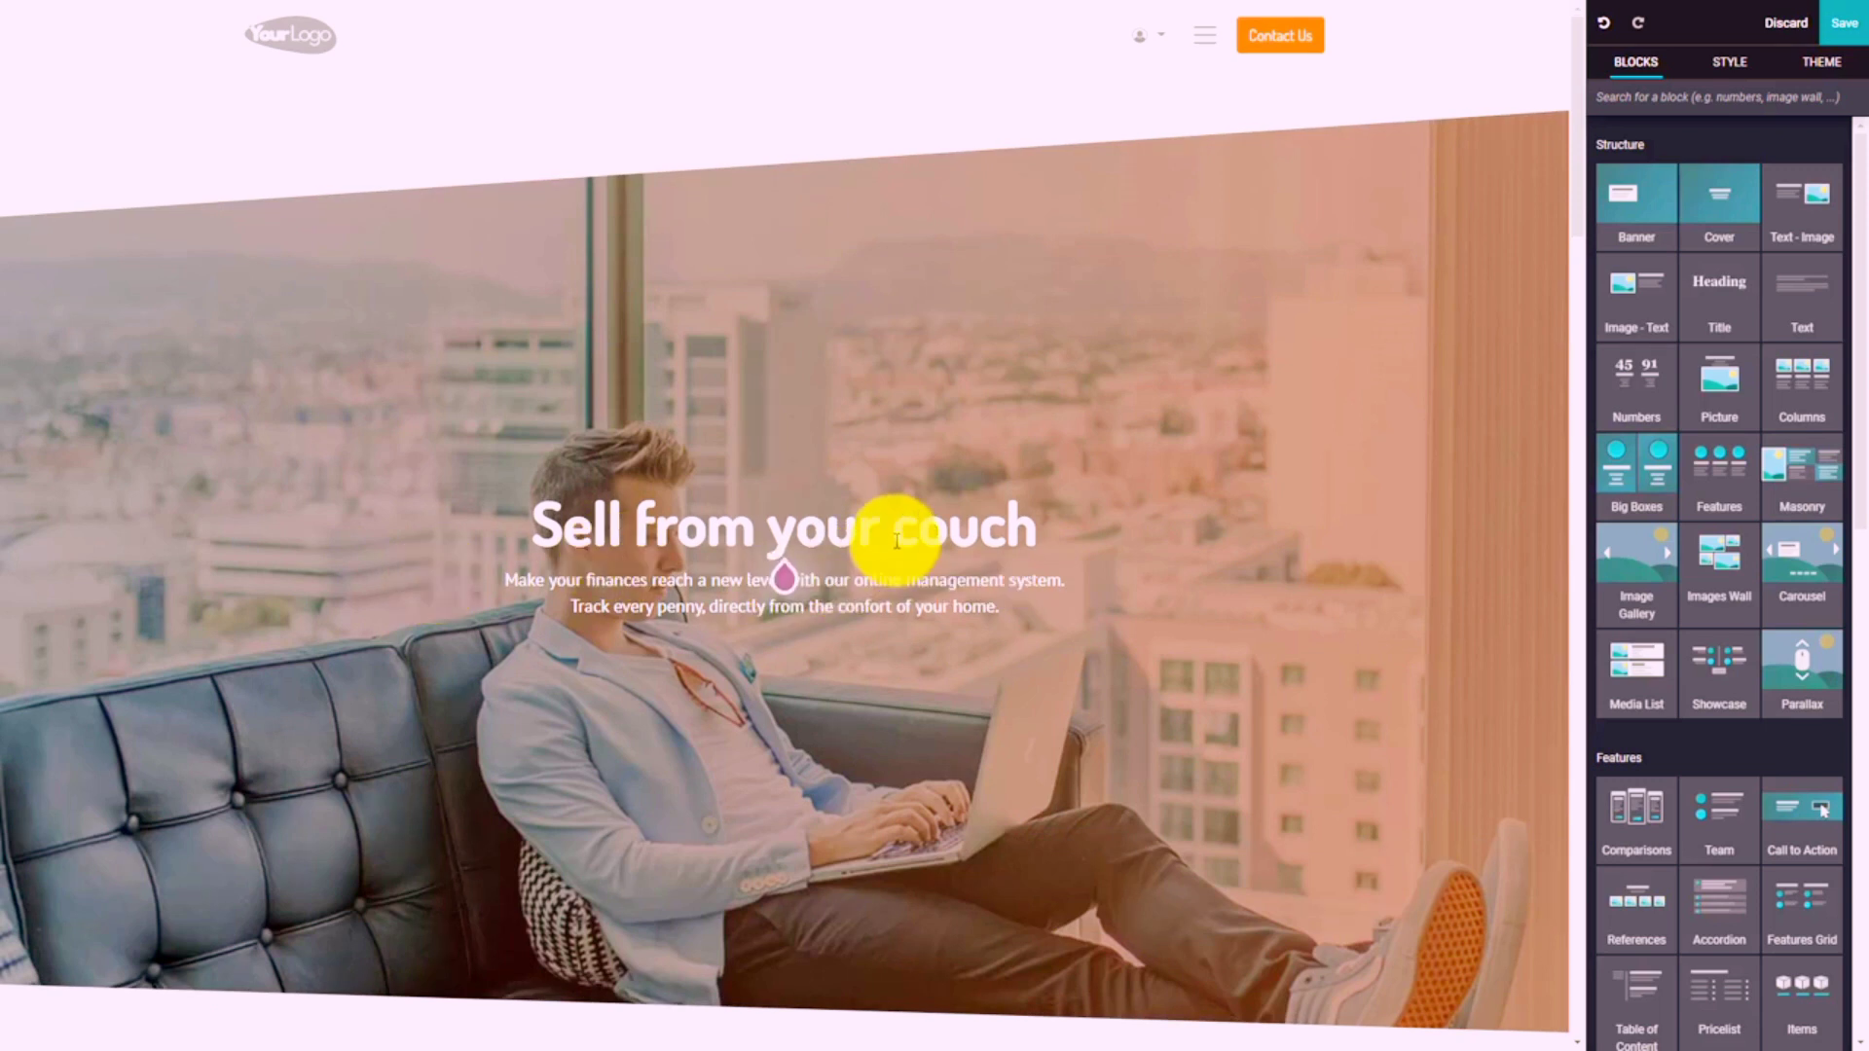
Step: Replace the cover heading "Sell from your couch" with "Let's Get Started!"
left_click(868, 535)
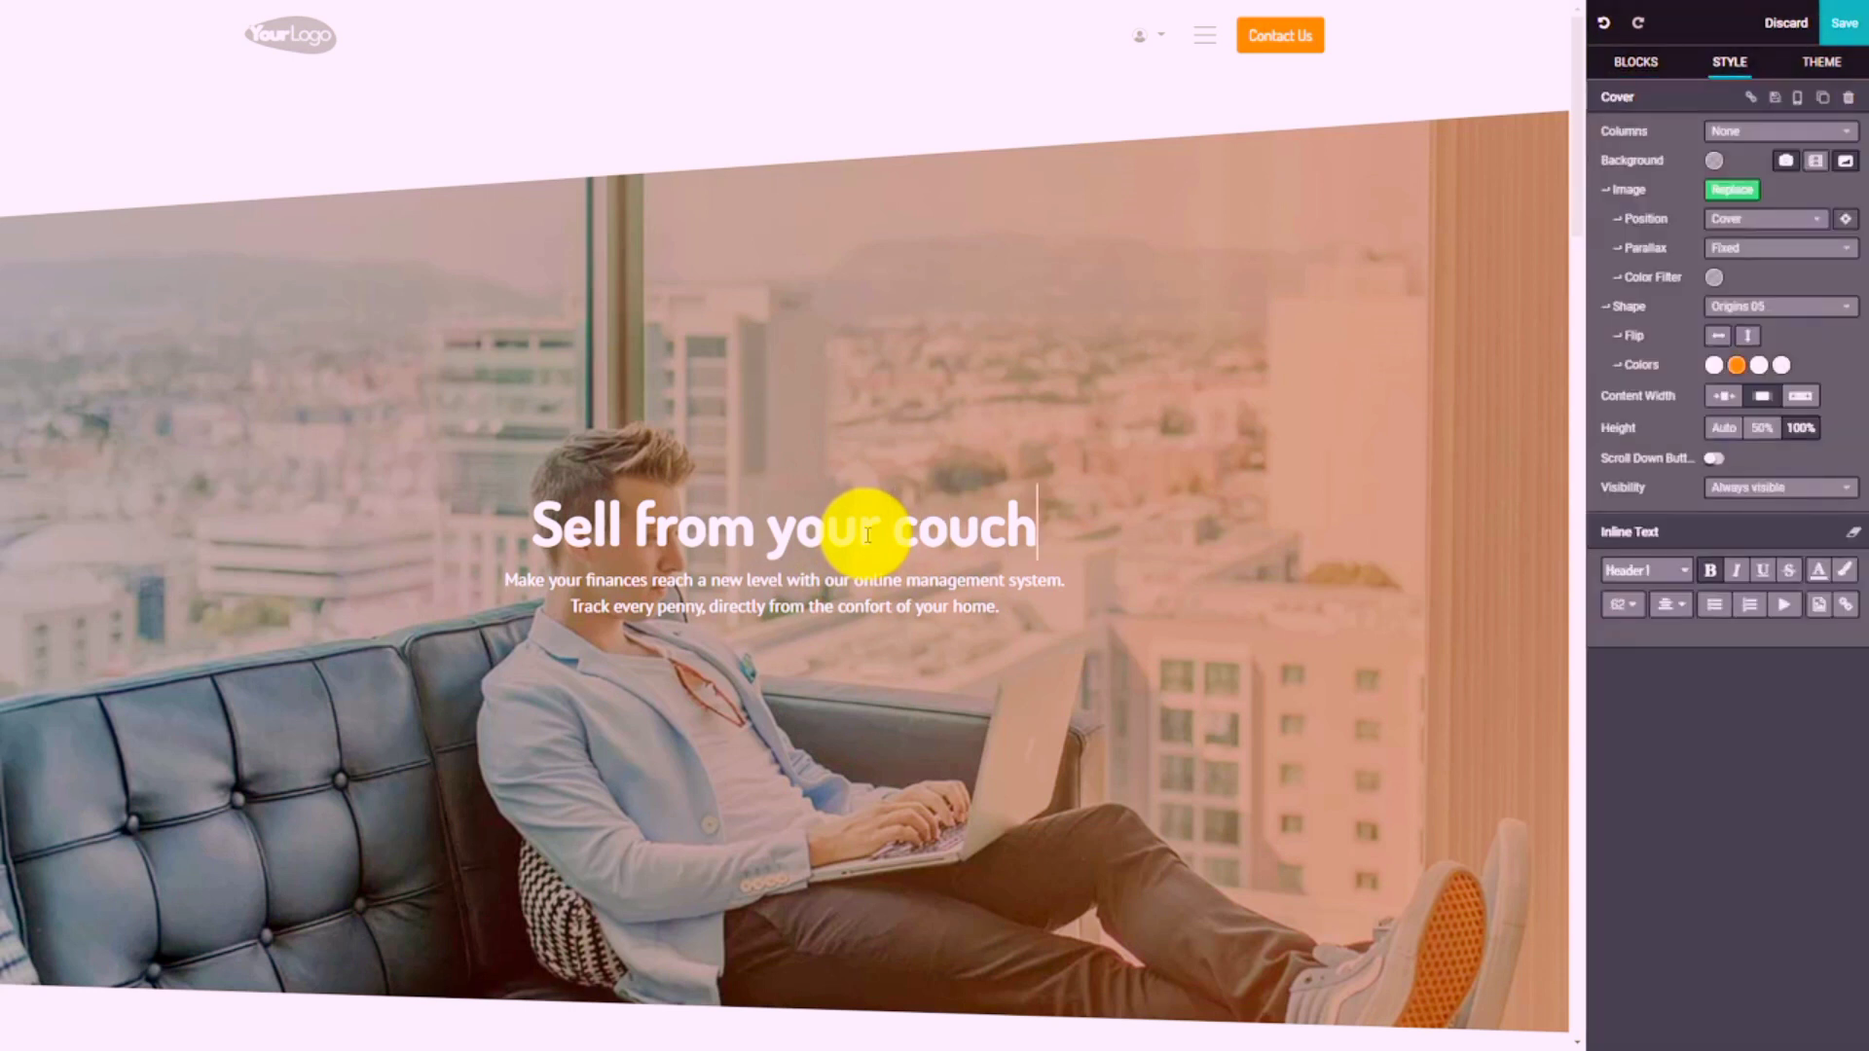
key("BackSpace")
key("BackSpace")
key("BackSpace")
key("BackSpace")
key("BackSpace")
key("BackSpace")
key("BackSpace")
key("BackSpace")
key("BackSpace")
key("BackSpace")
key("BackSpace")
key("BackSpace")
key("BackSpace")
key("BackSpace")
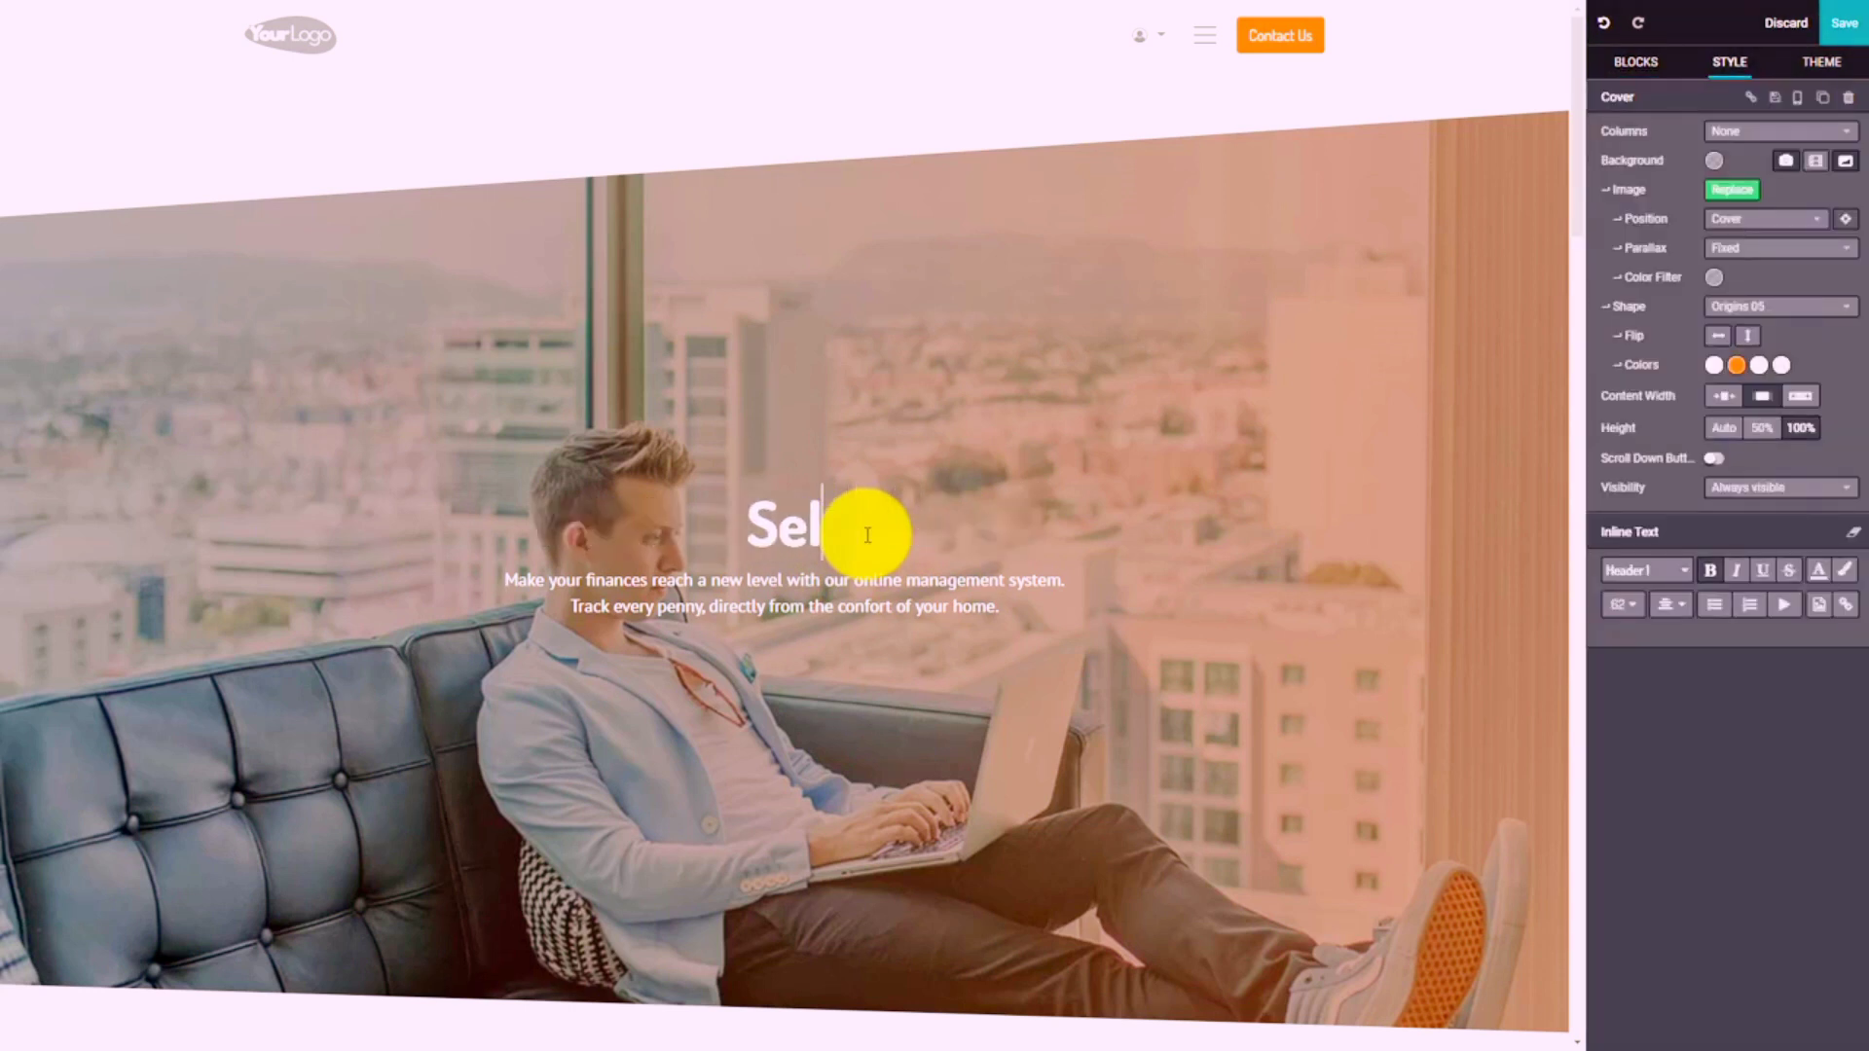
type("Lets ")
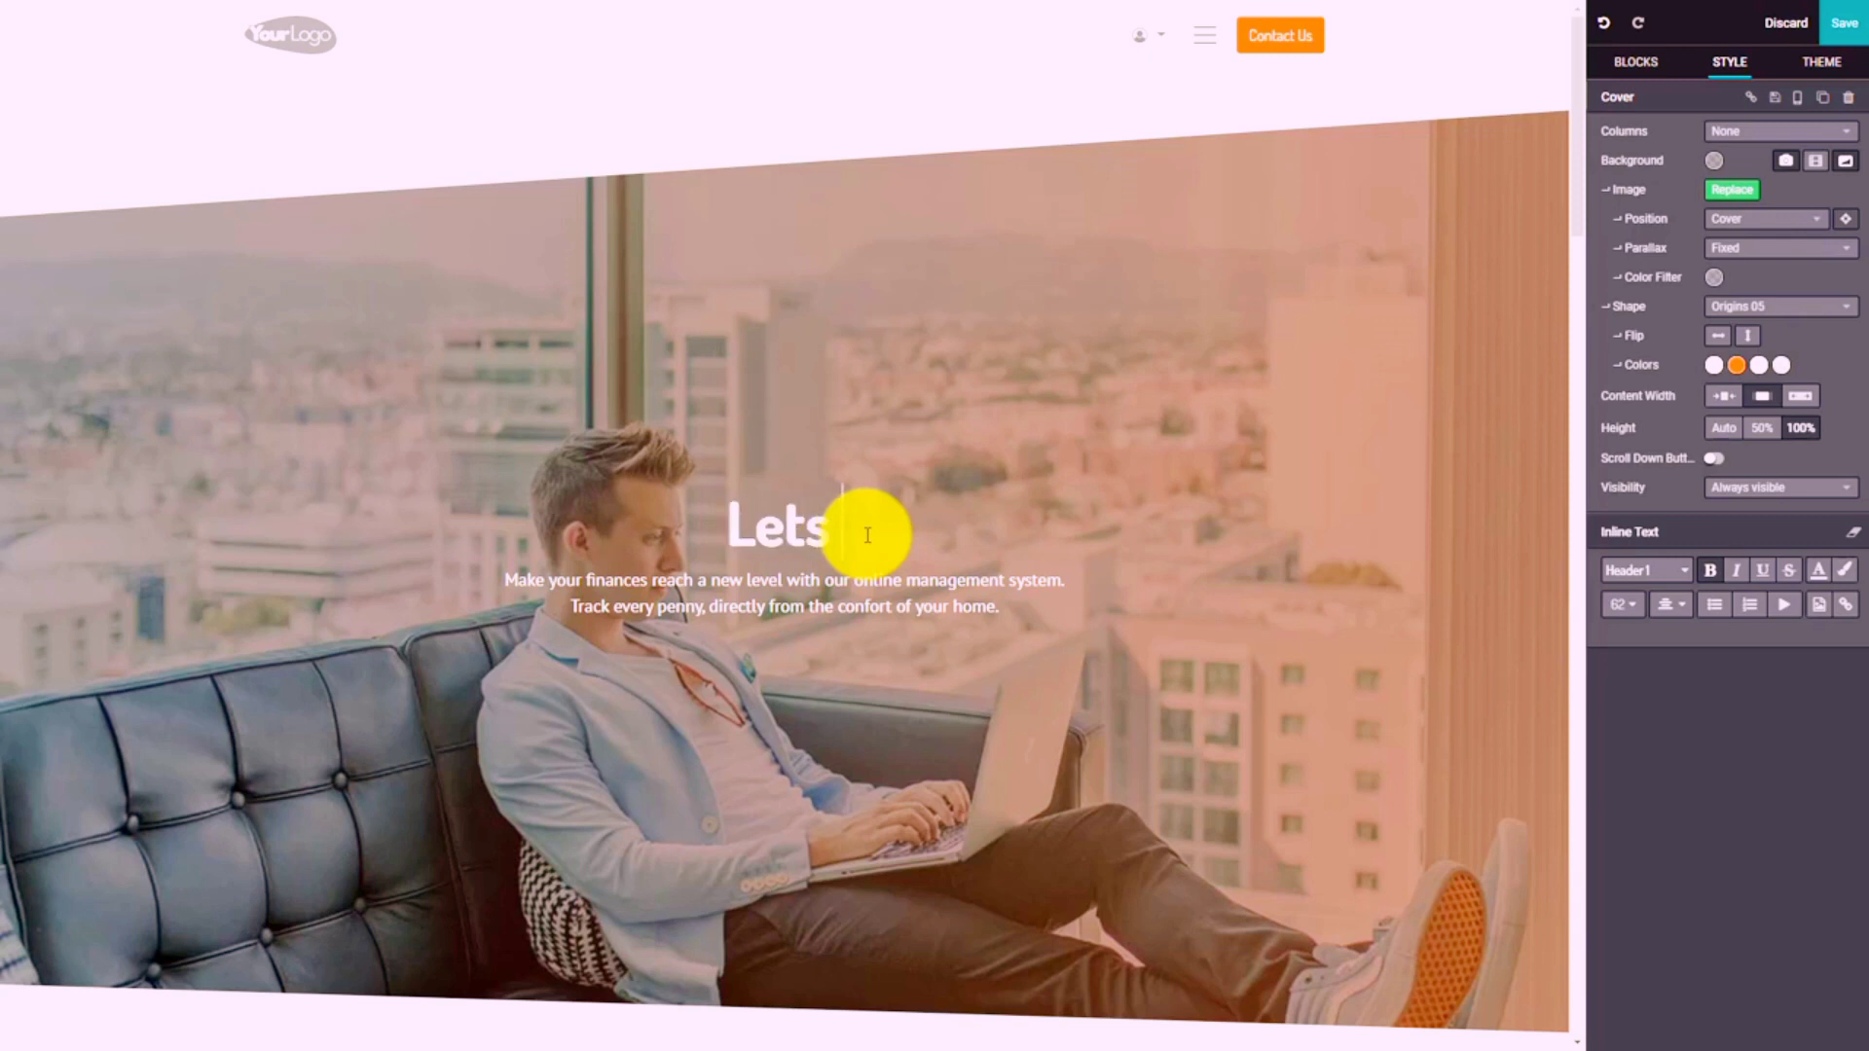
type("Get Started")
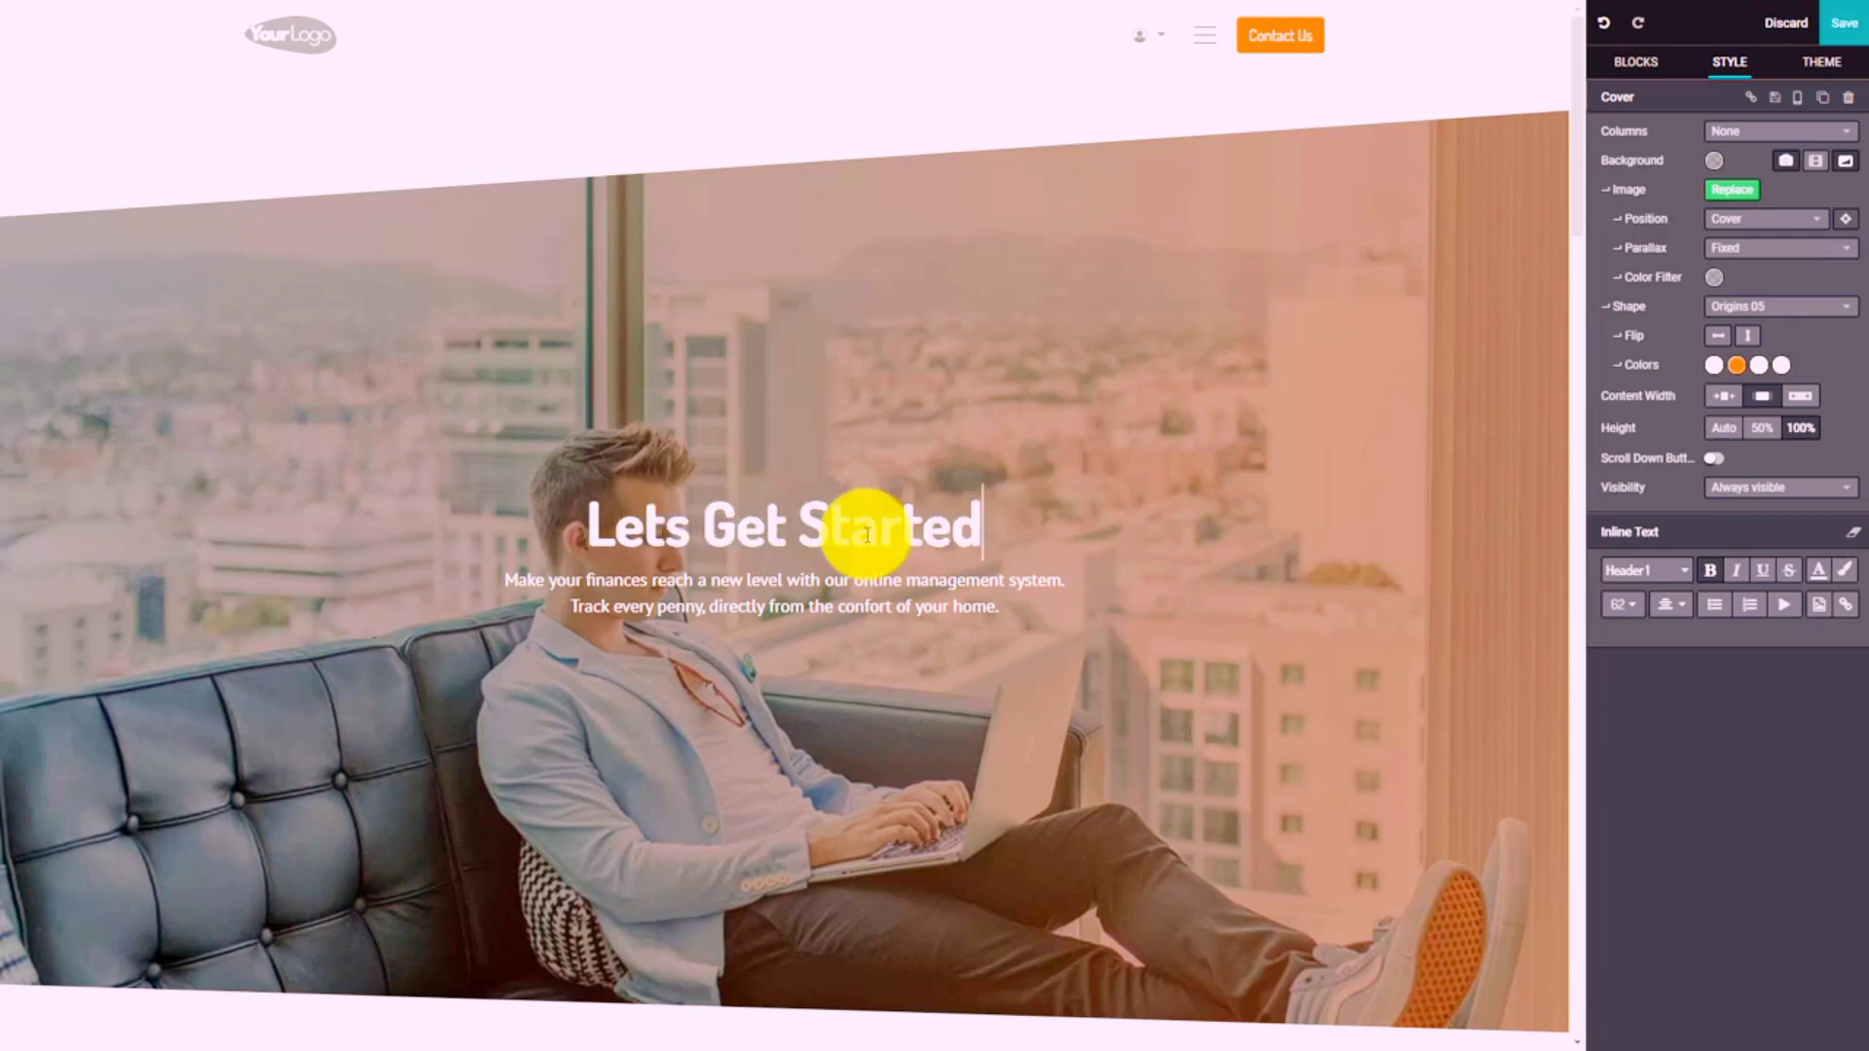
type("!")
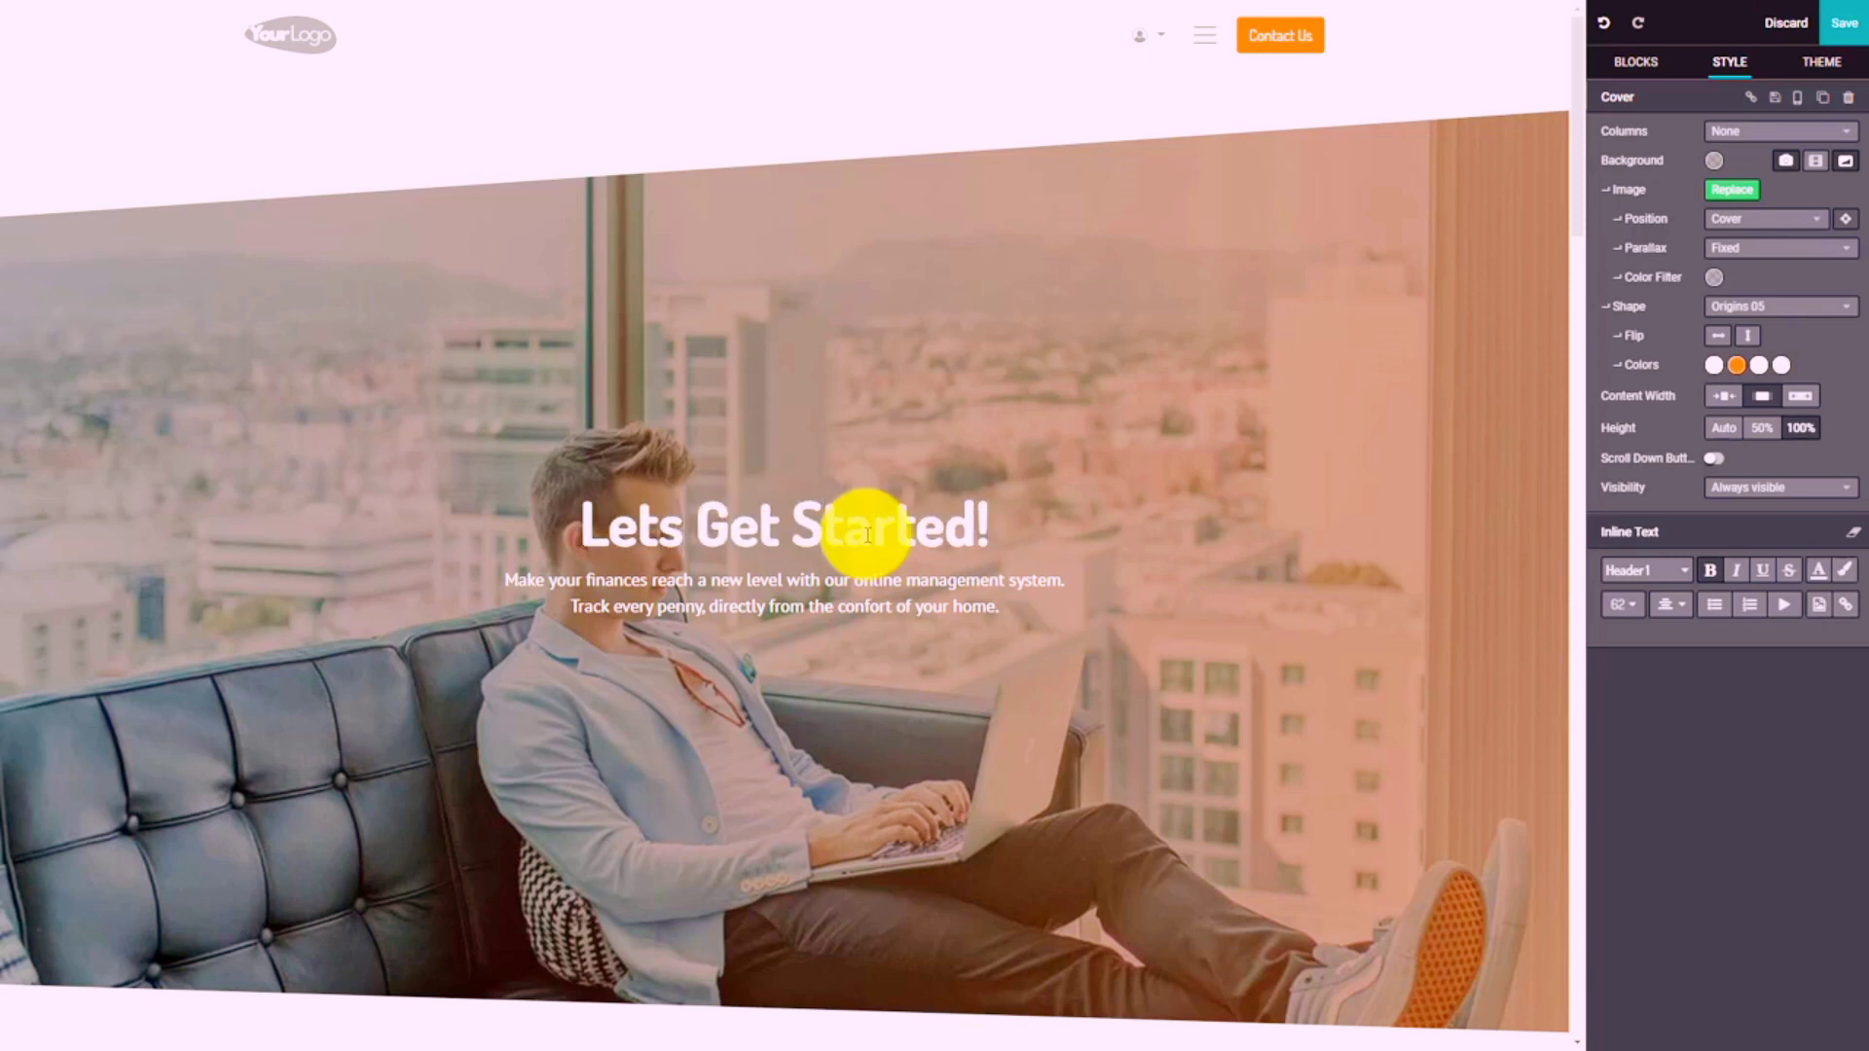
type("'")
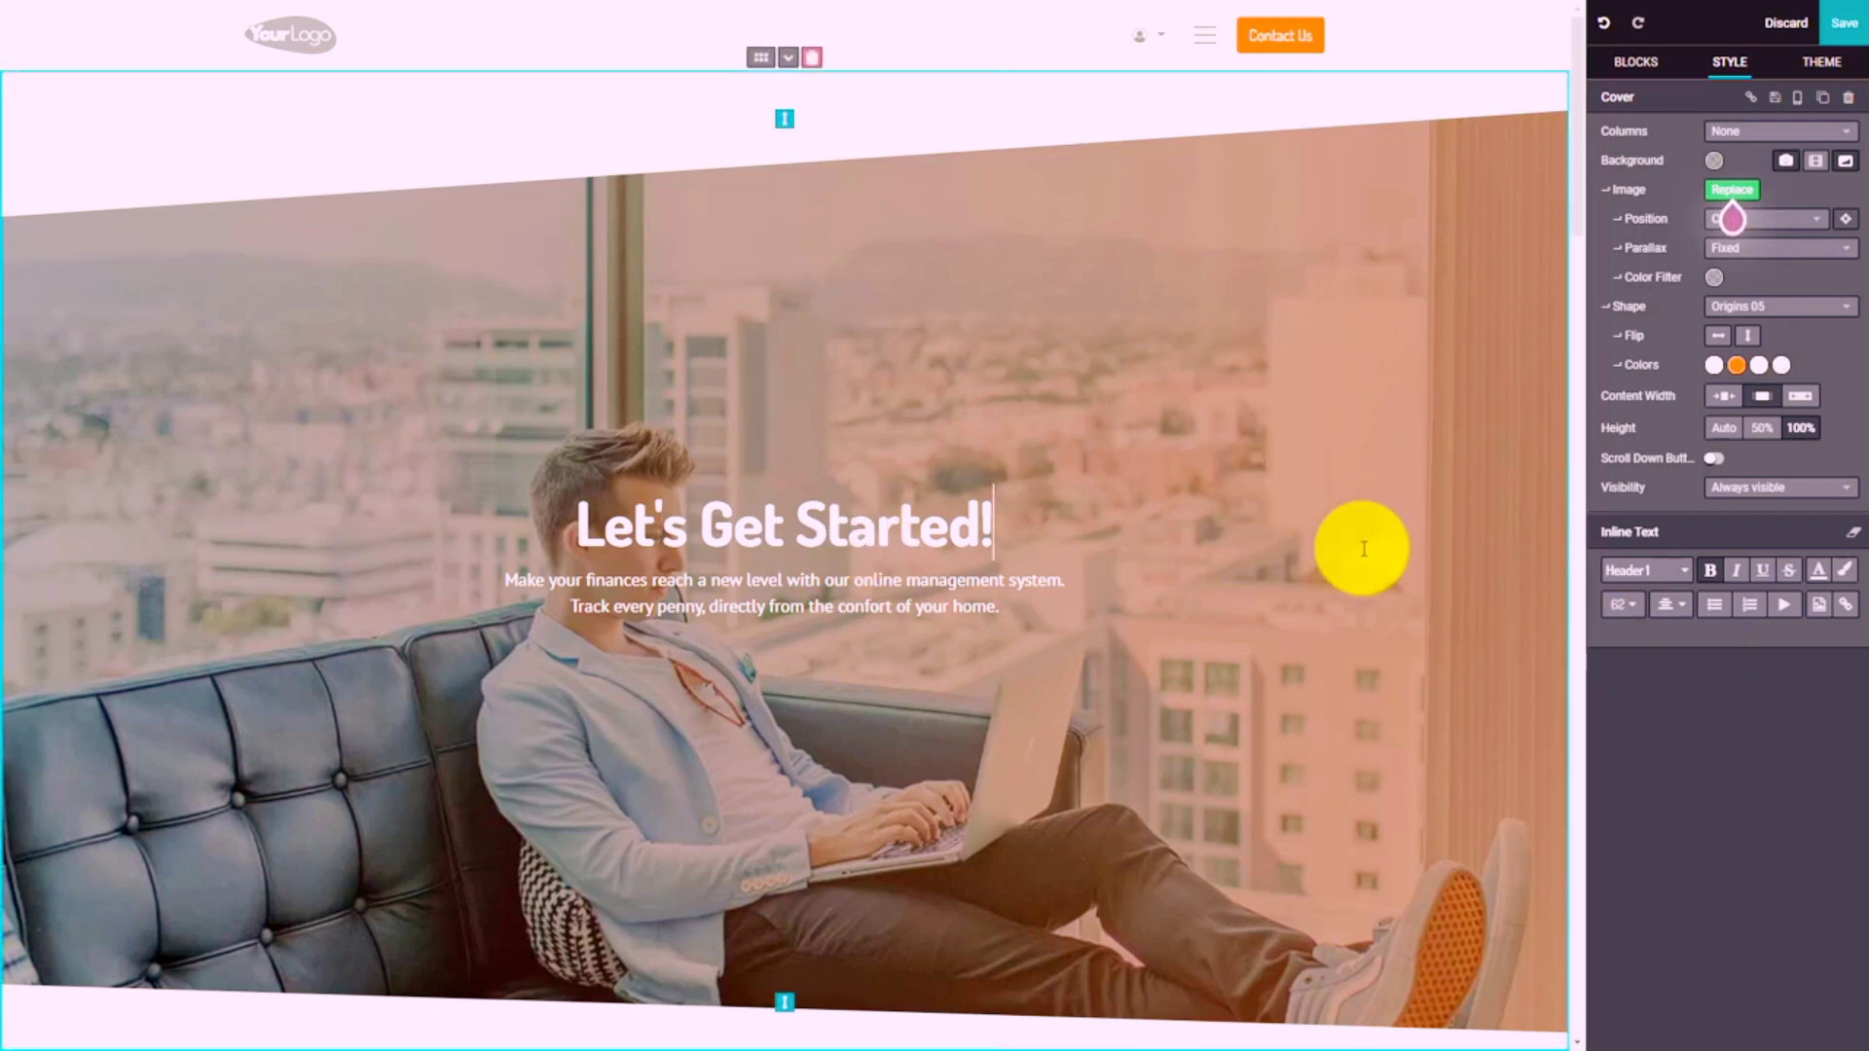
Step: Insert a Comparisons block on the homepage between the "Everything you need, totally free" section and the "We create the perfect tailored solution" section
left_click(1645, 67)
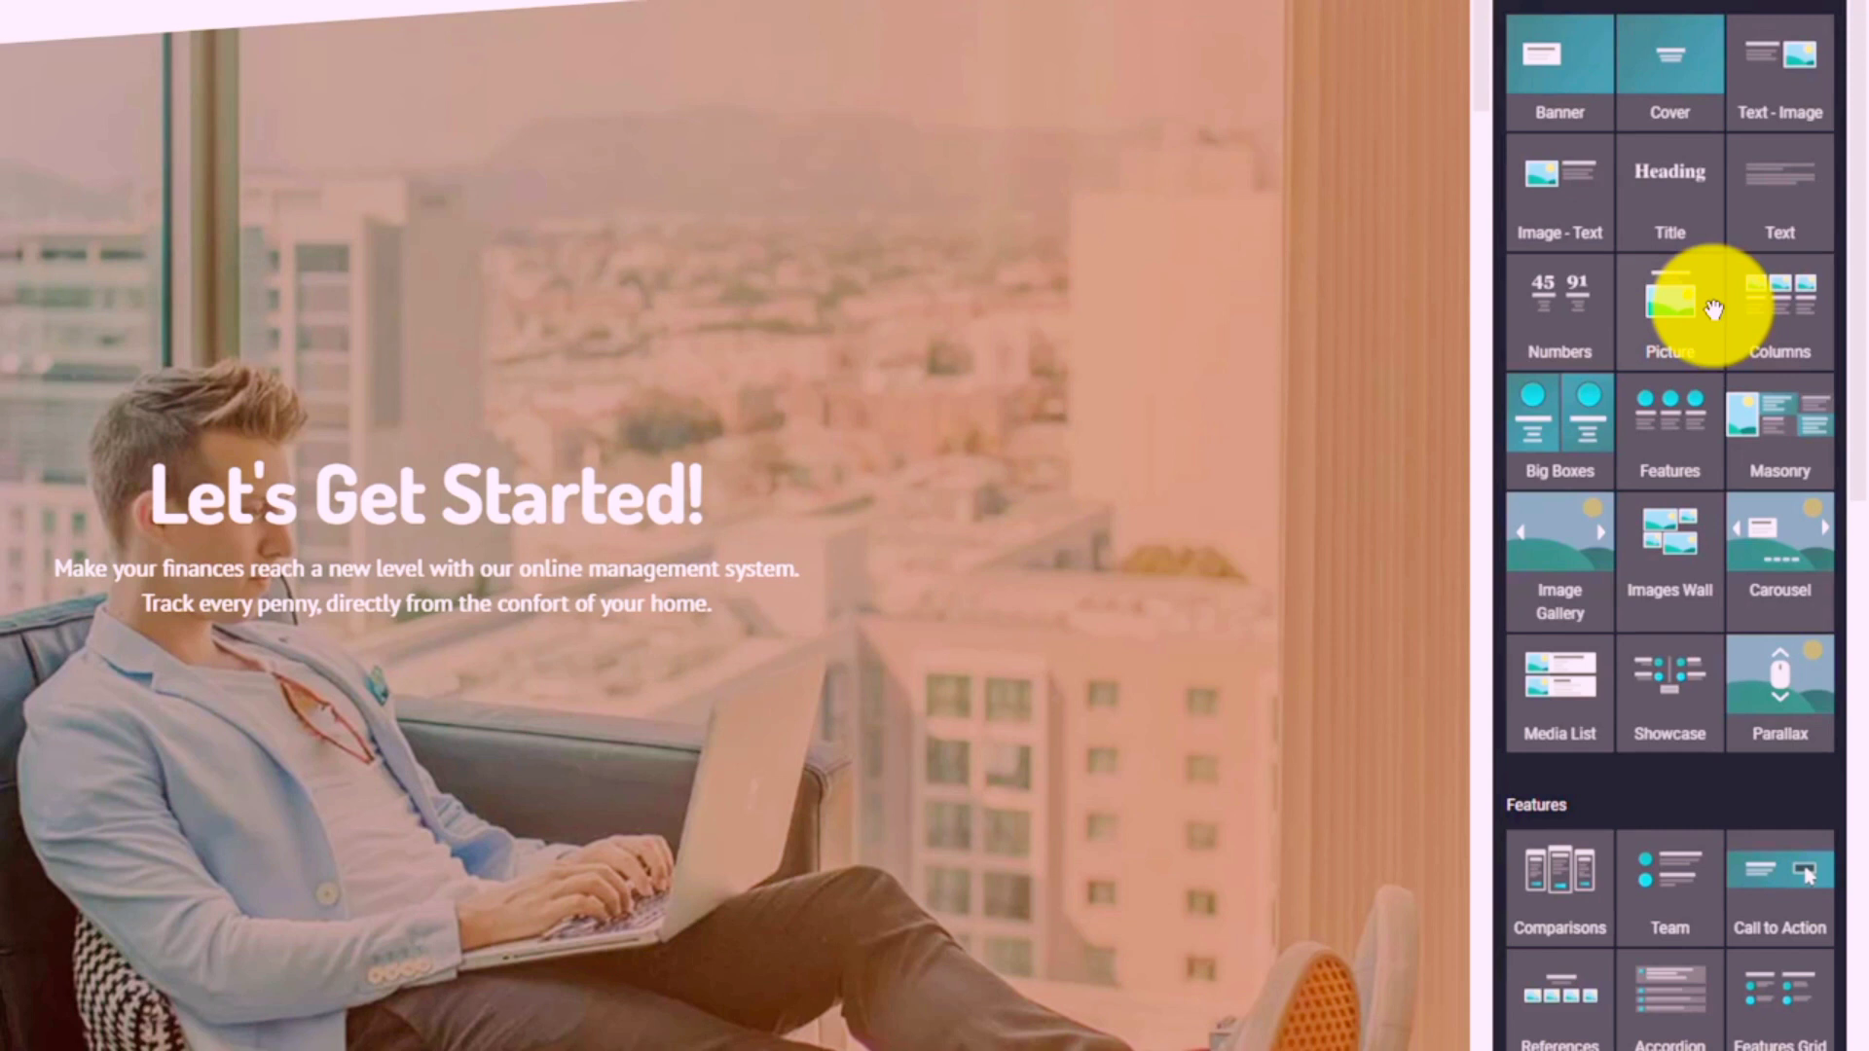
scroll(1692, 304, "down", 2)
scroll(1710, 305, "up", 2)
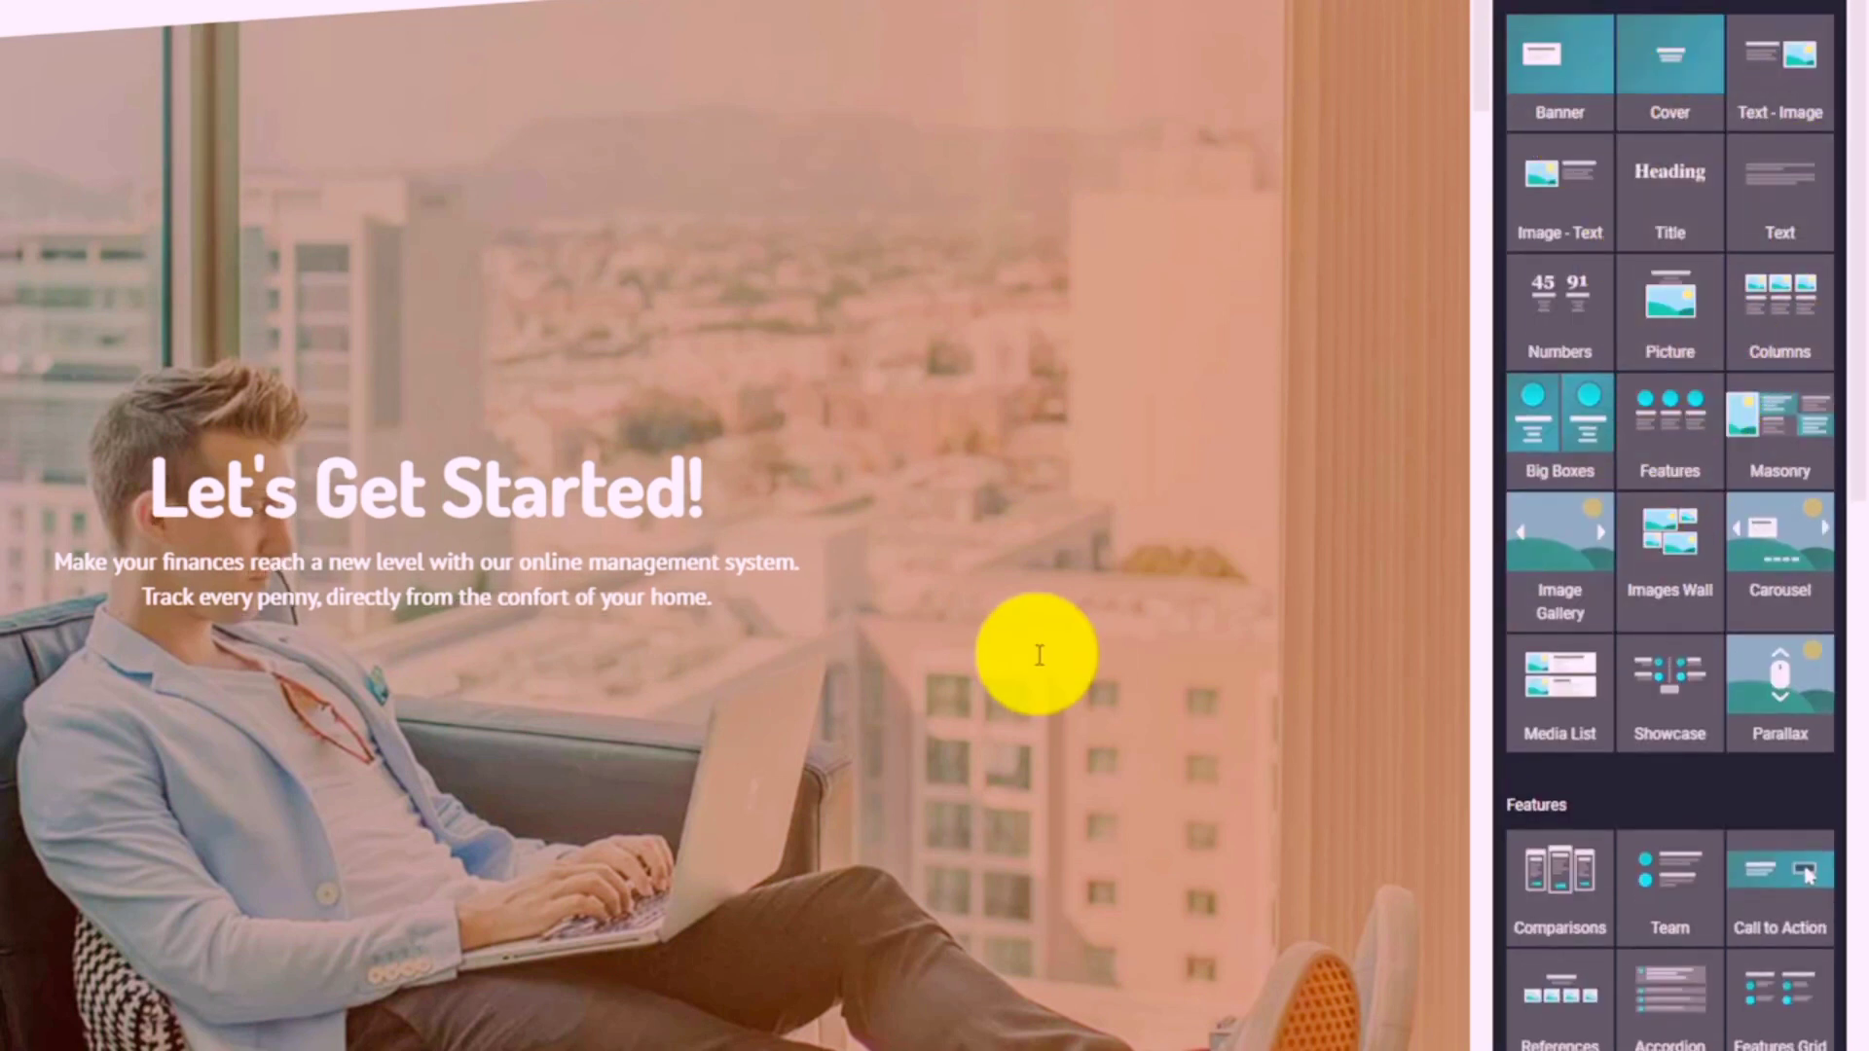
scroll(572, 634, "down", 5)
scroll(573, 634, "down", 4)
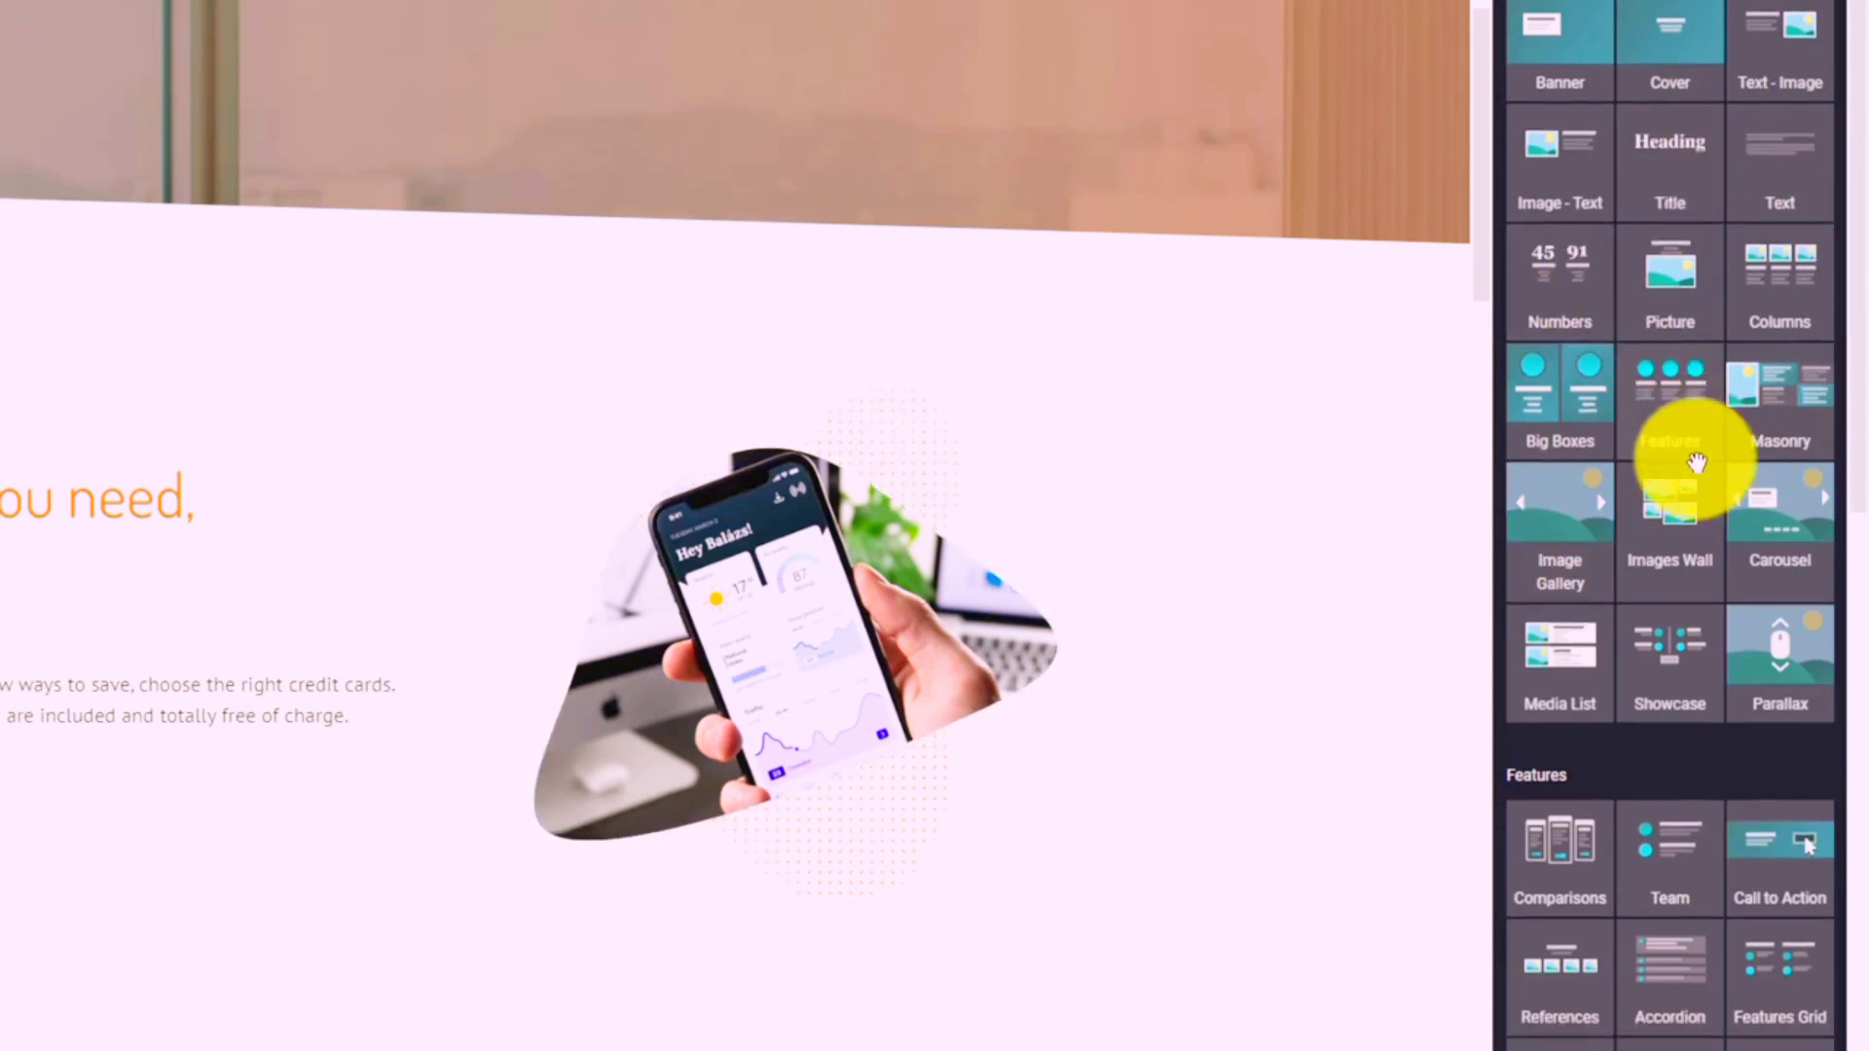
scroll(1668, 458, "down", 4)
scroll(1266, 574, "down", 3)
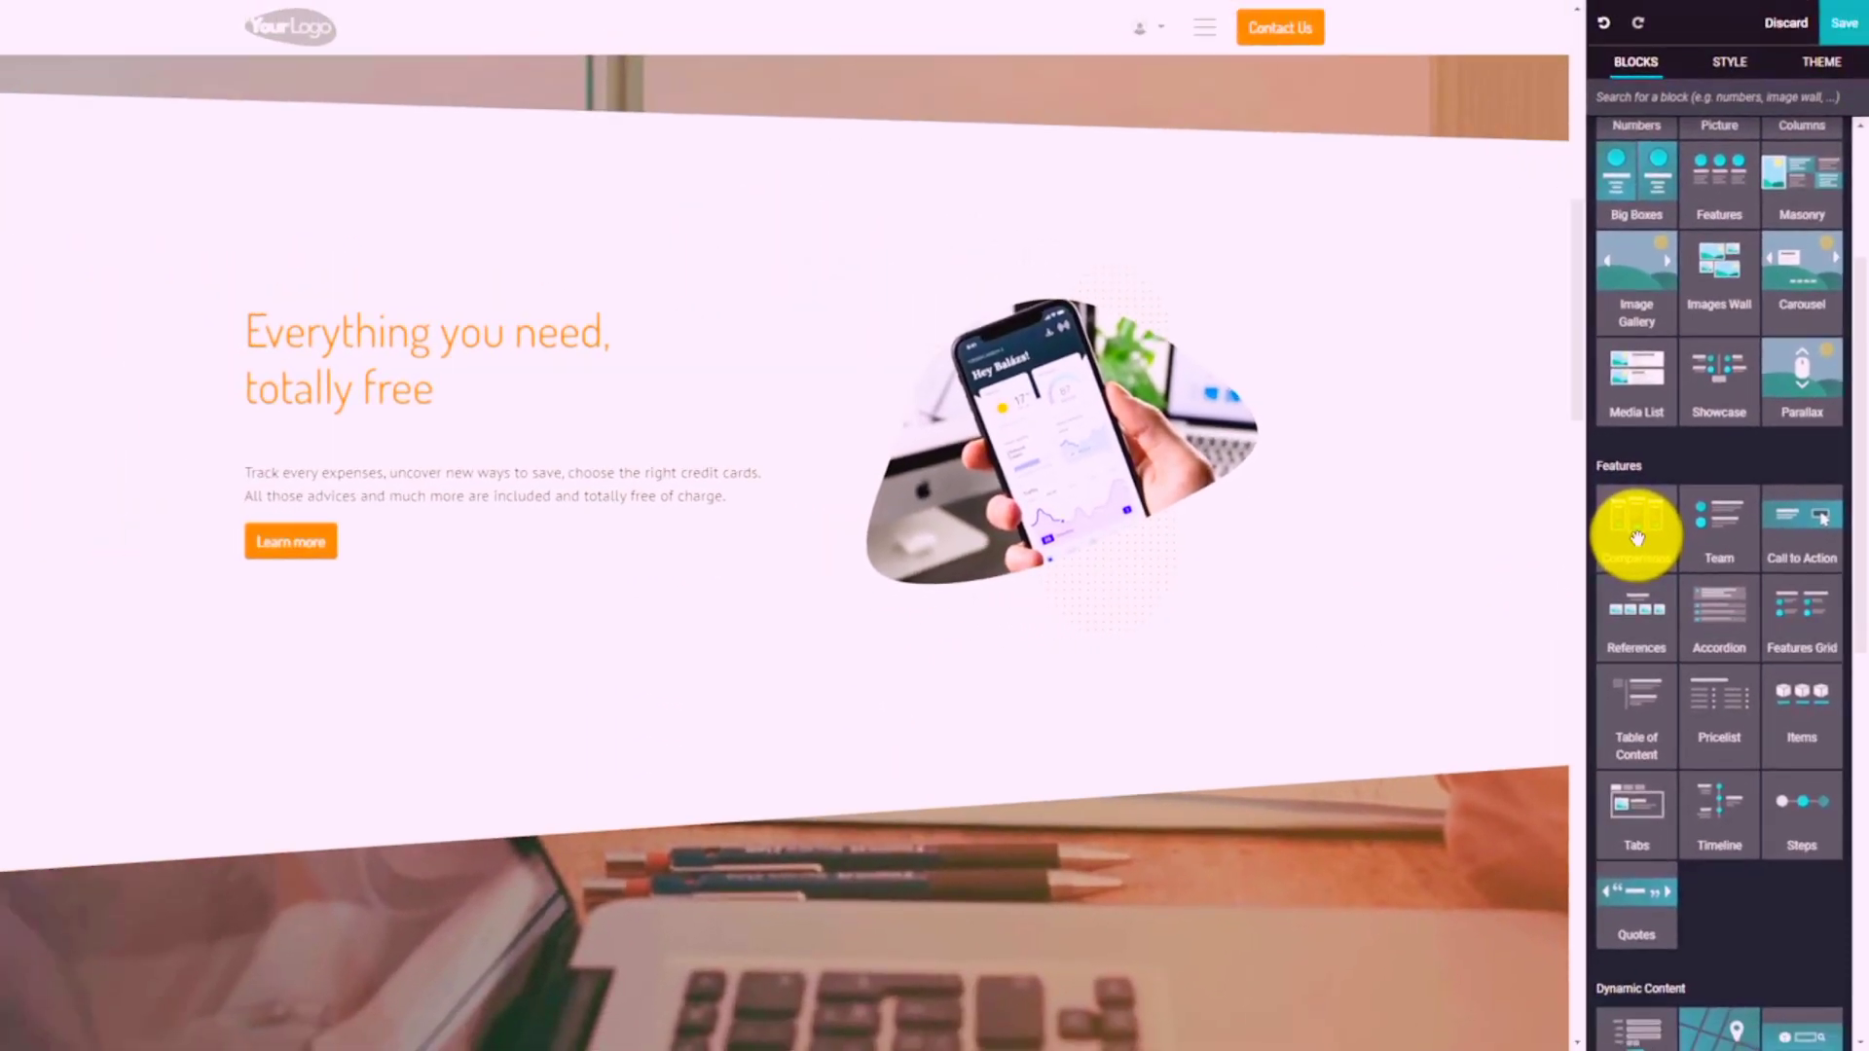
left_click_drag(1563, 507, 480, 784)
left_click_drag(826, 742, 780, 750)
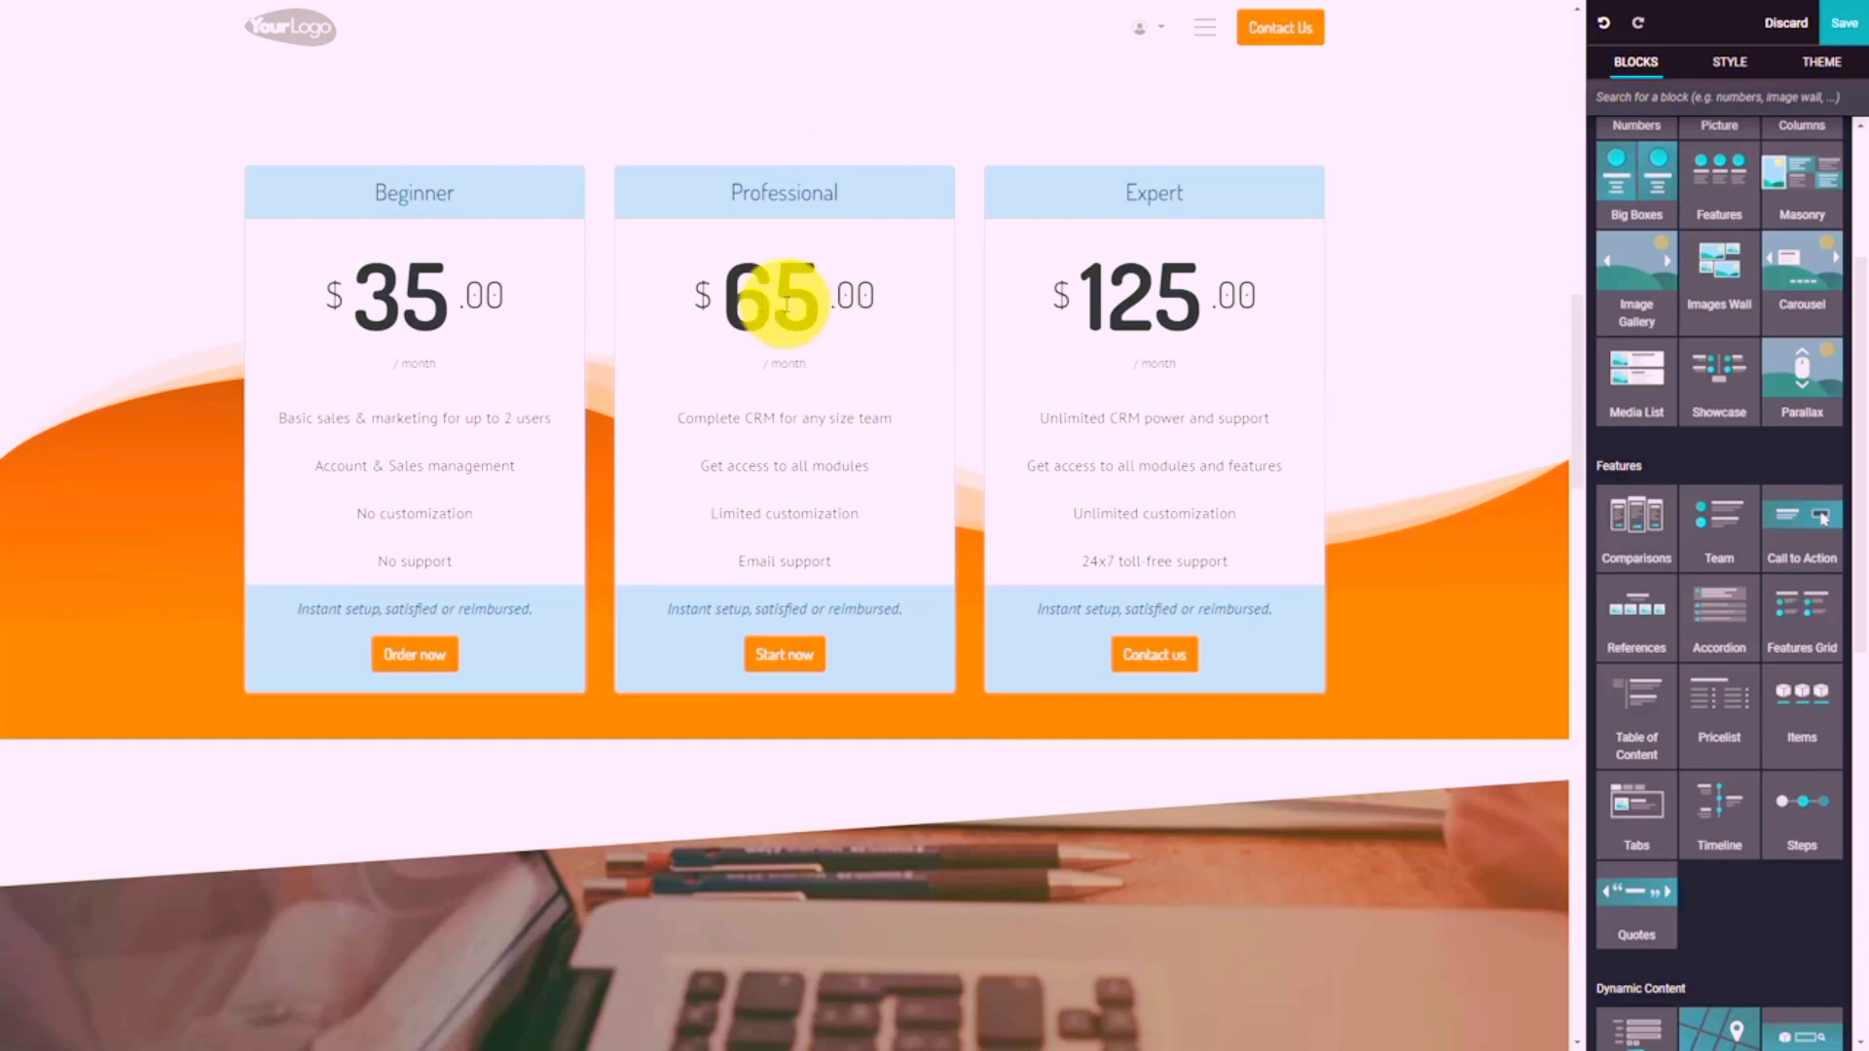
Step: Change the Professional plan's price in the Comparisons block to 75
left_click(786, 304)
key("BackSpace")
type("7")
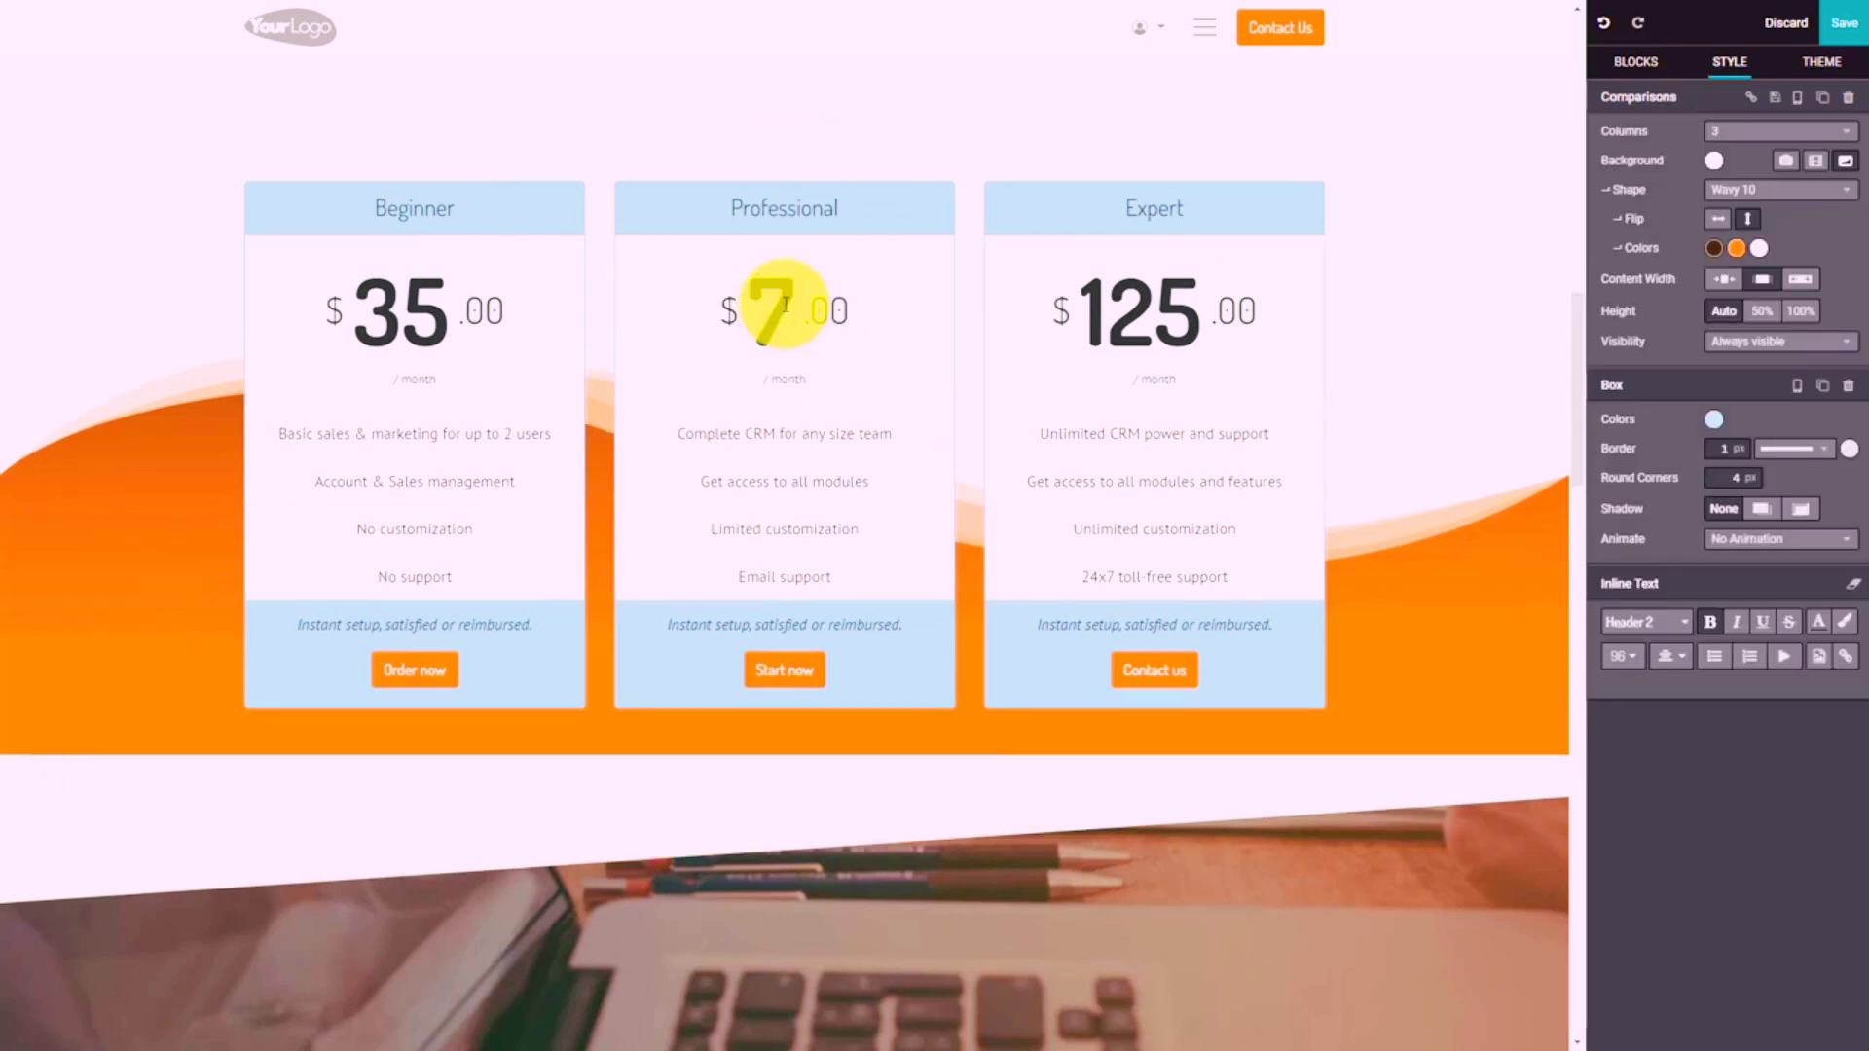
type("5")
left_click(1389, 354)
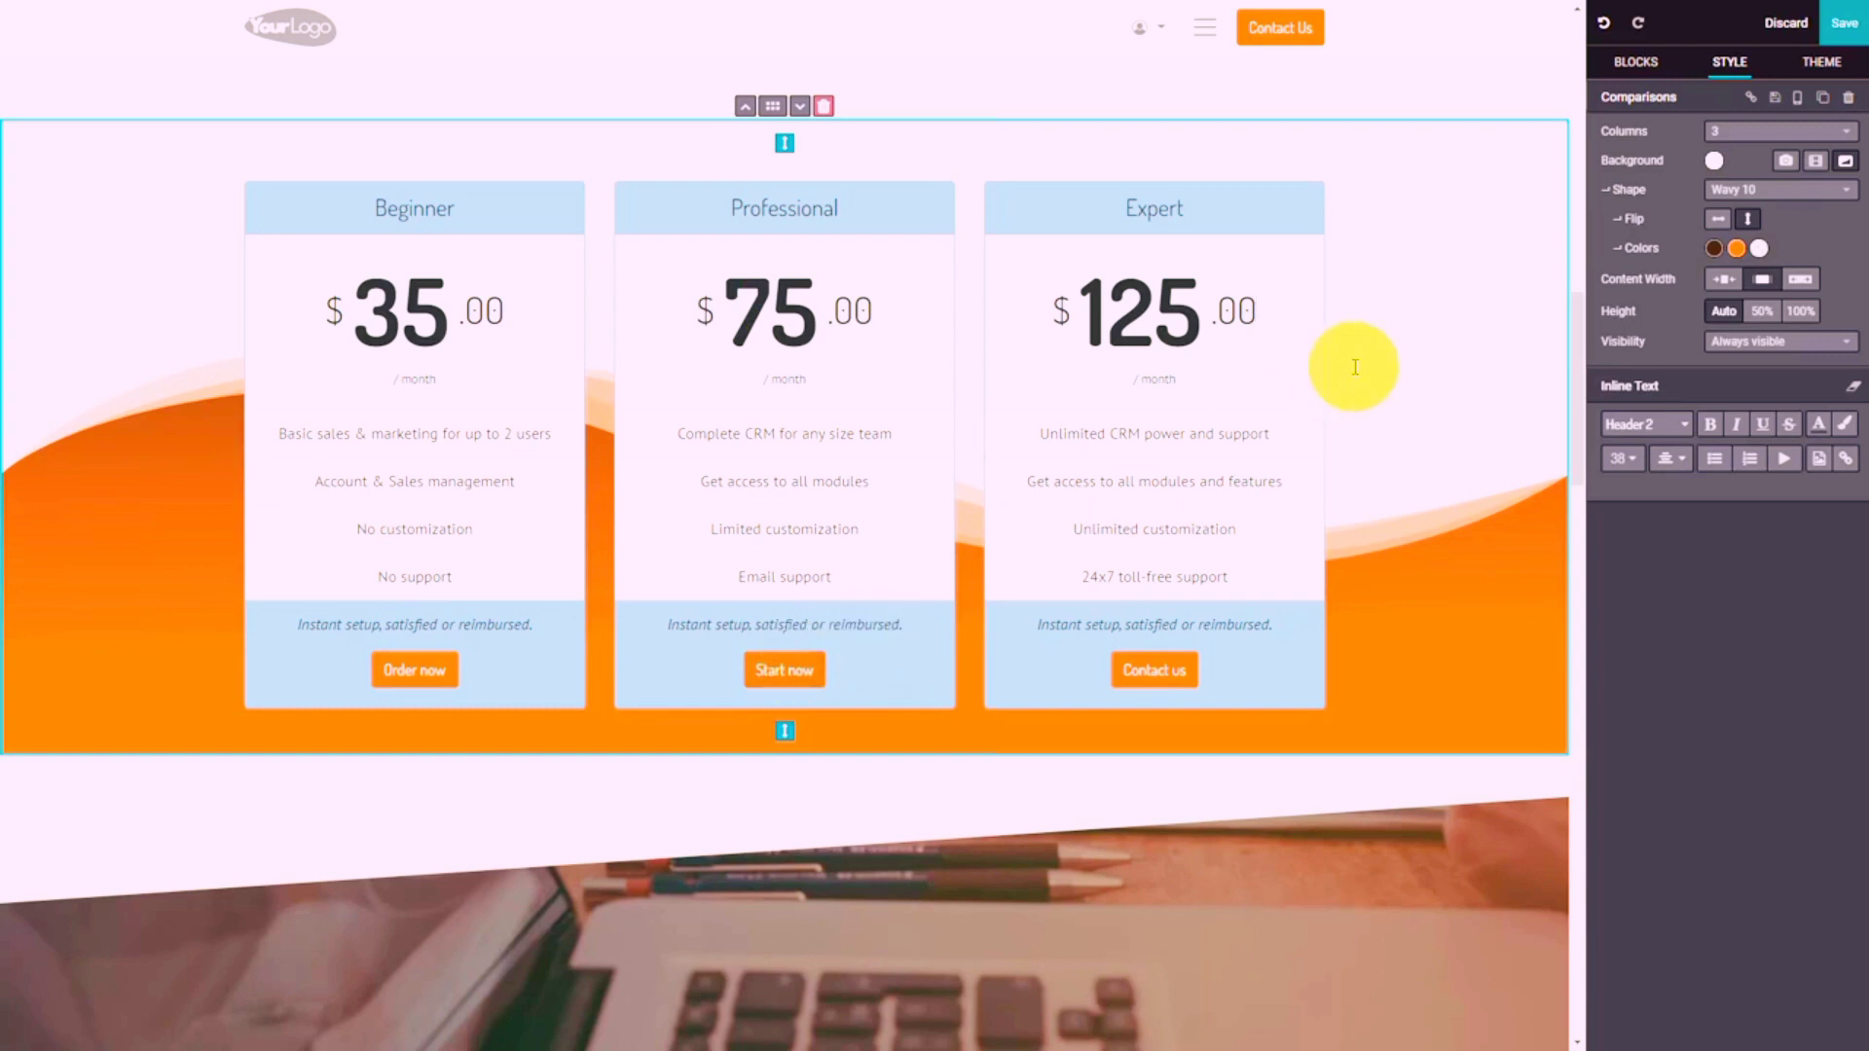
Step: Insert an Items block between the "We create the perfect tailored solution" section and the Secured, All in one, Easy to use features
left_click(1639, 70)
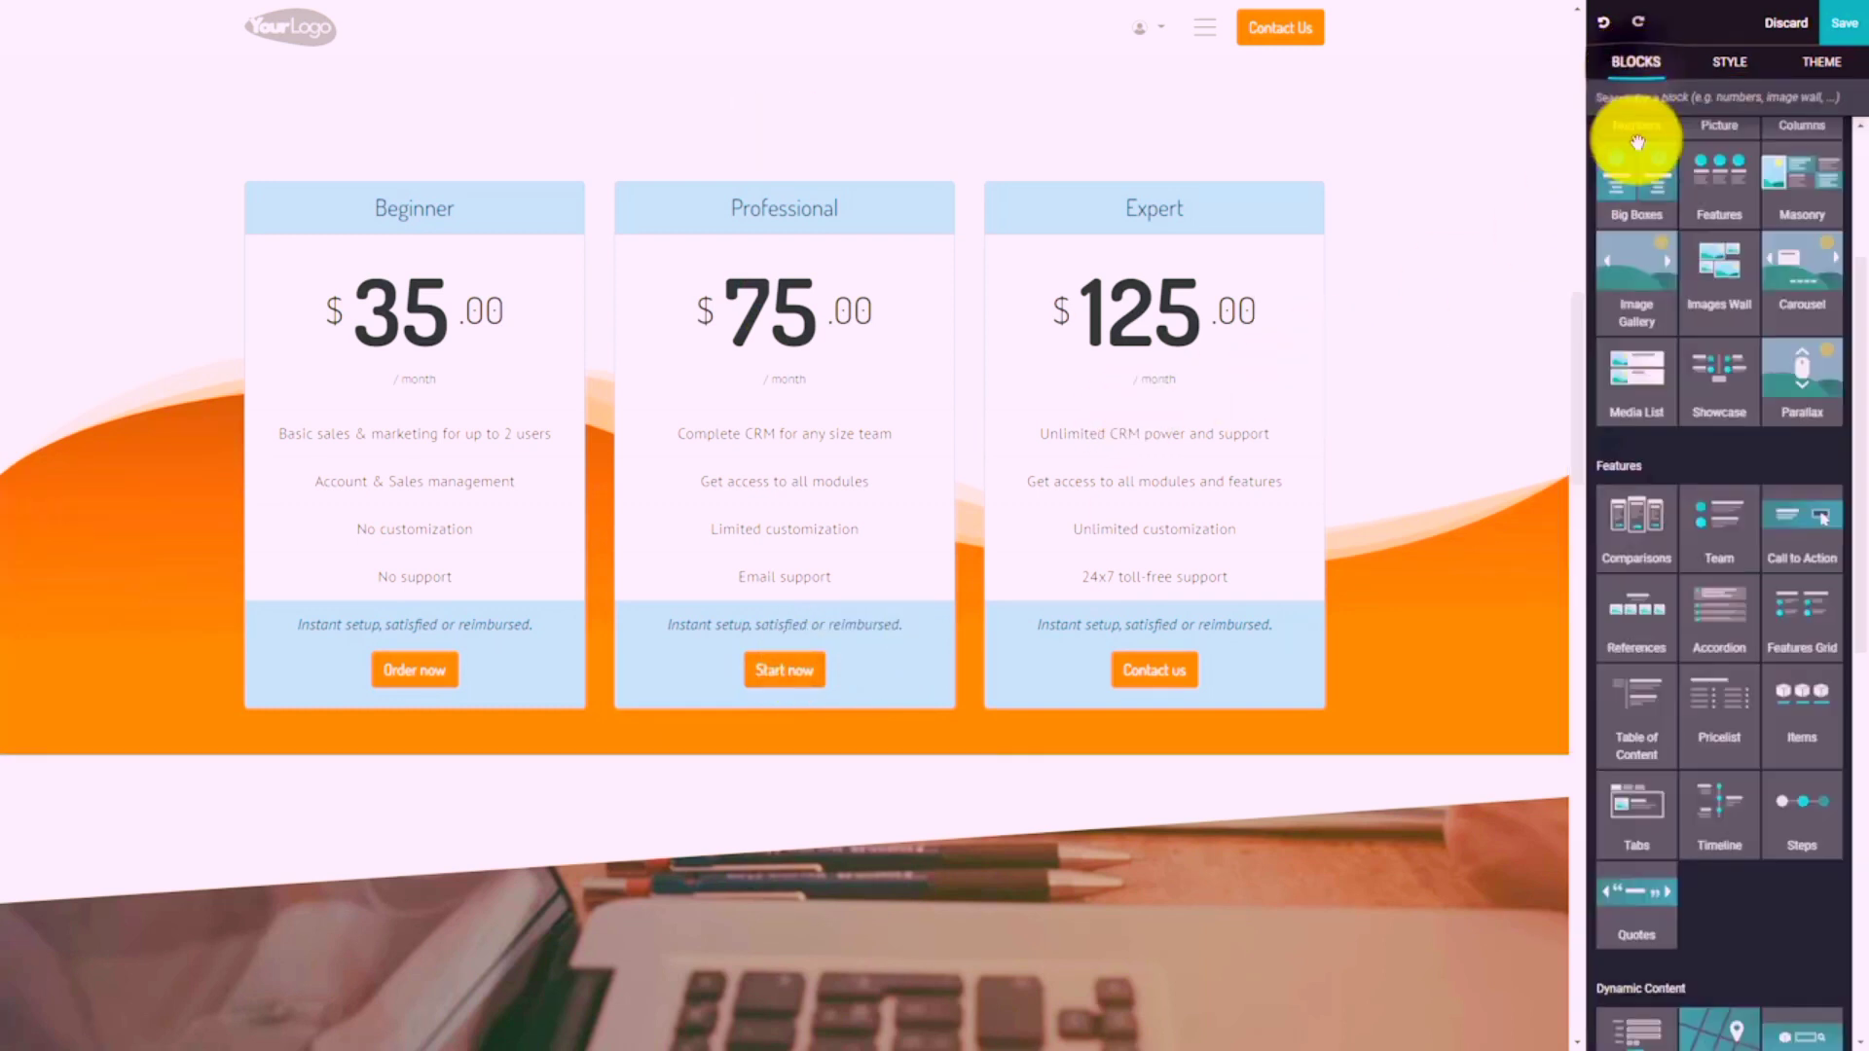
scroll(1685, 409, "down", 3)
scroll(984, 736, "down", 5)
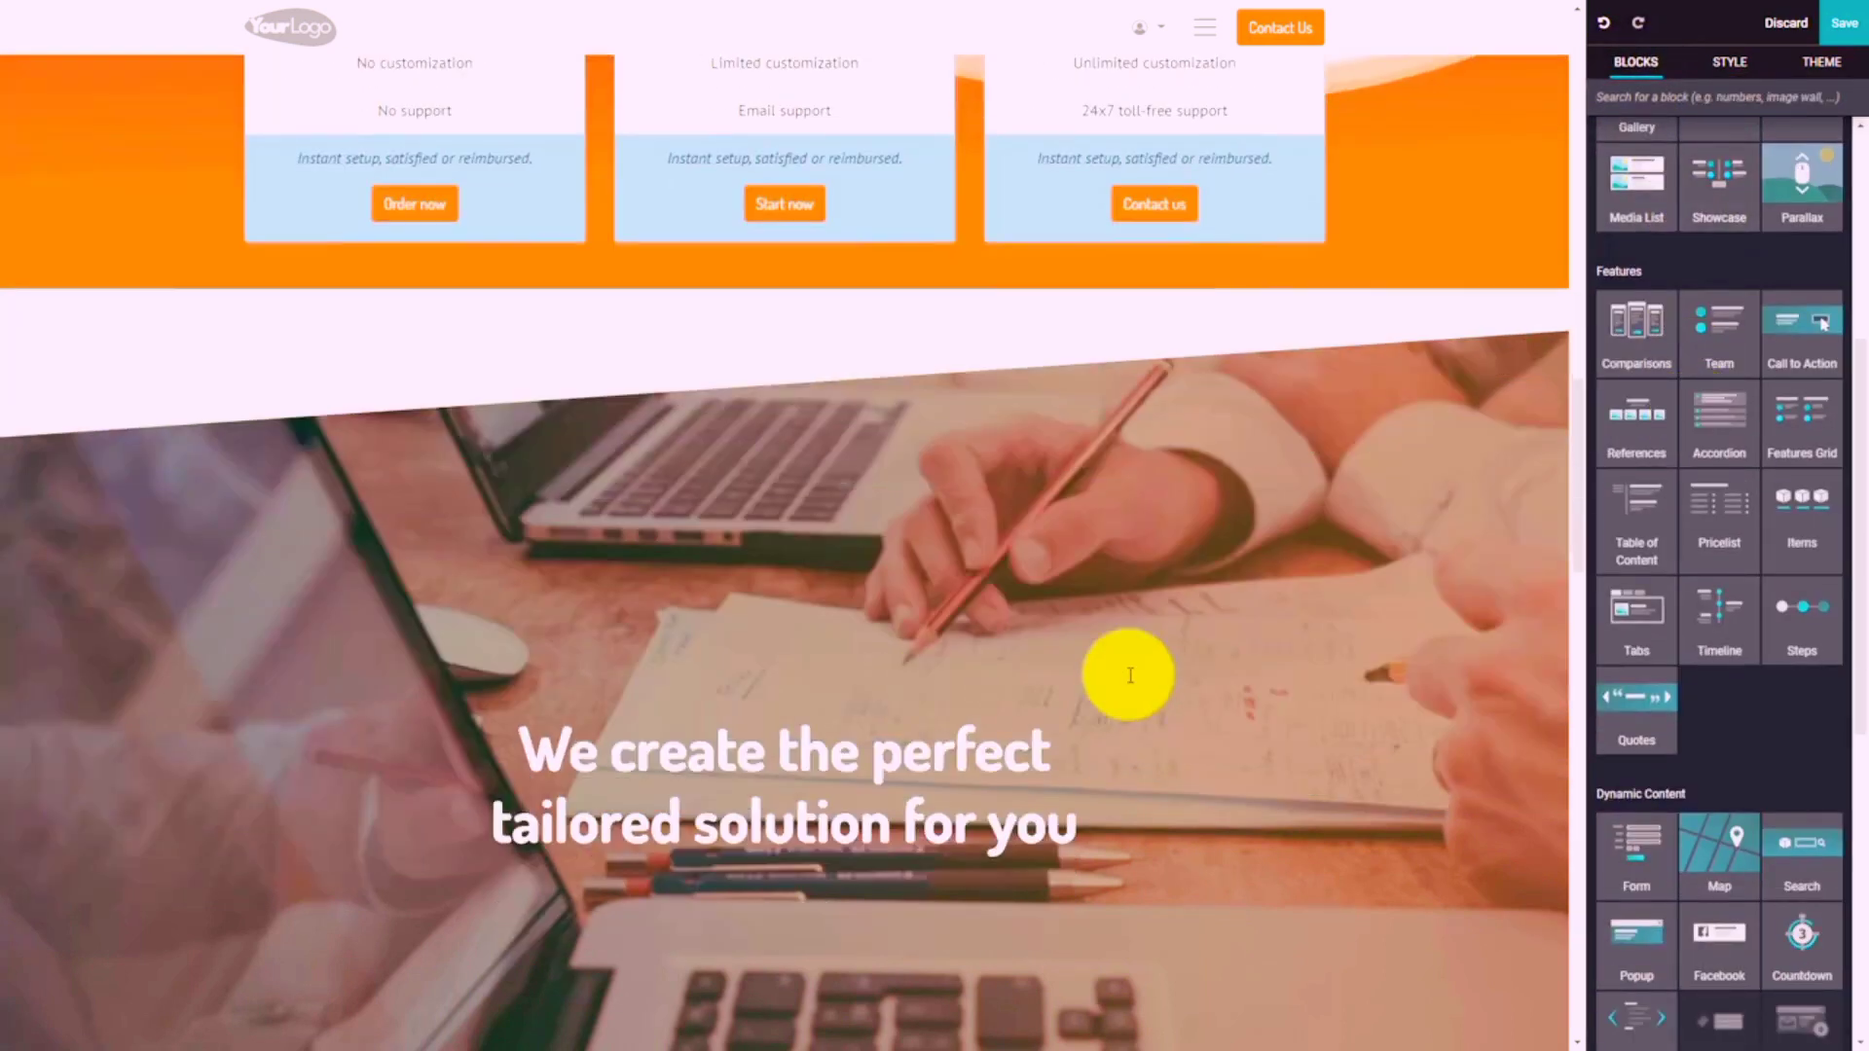
scroll(1699, 693, "down", 2)
scroll(1700, 691, "up", 3)
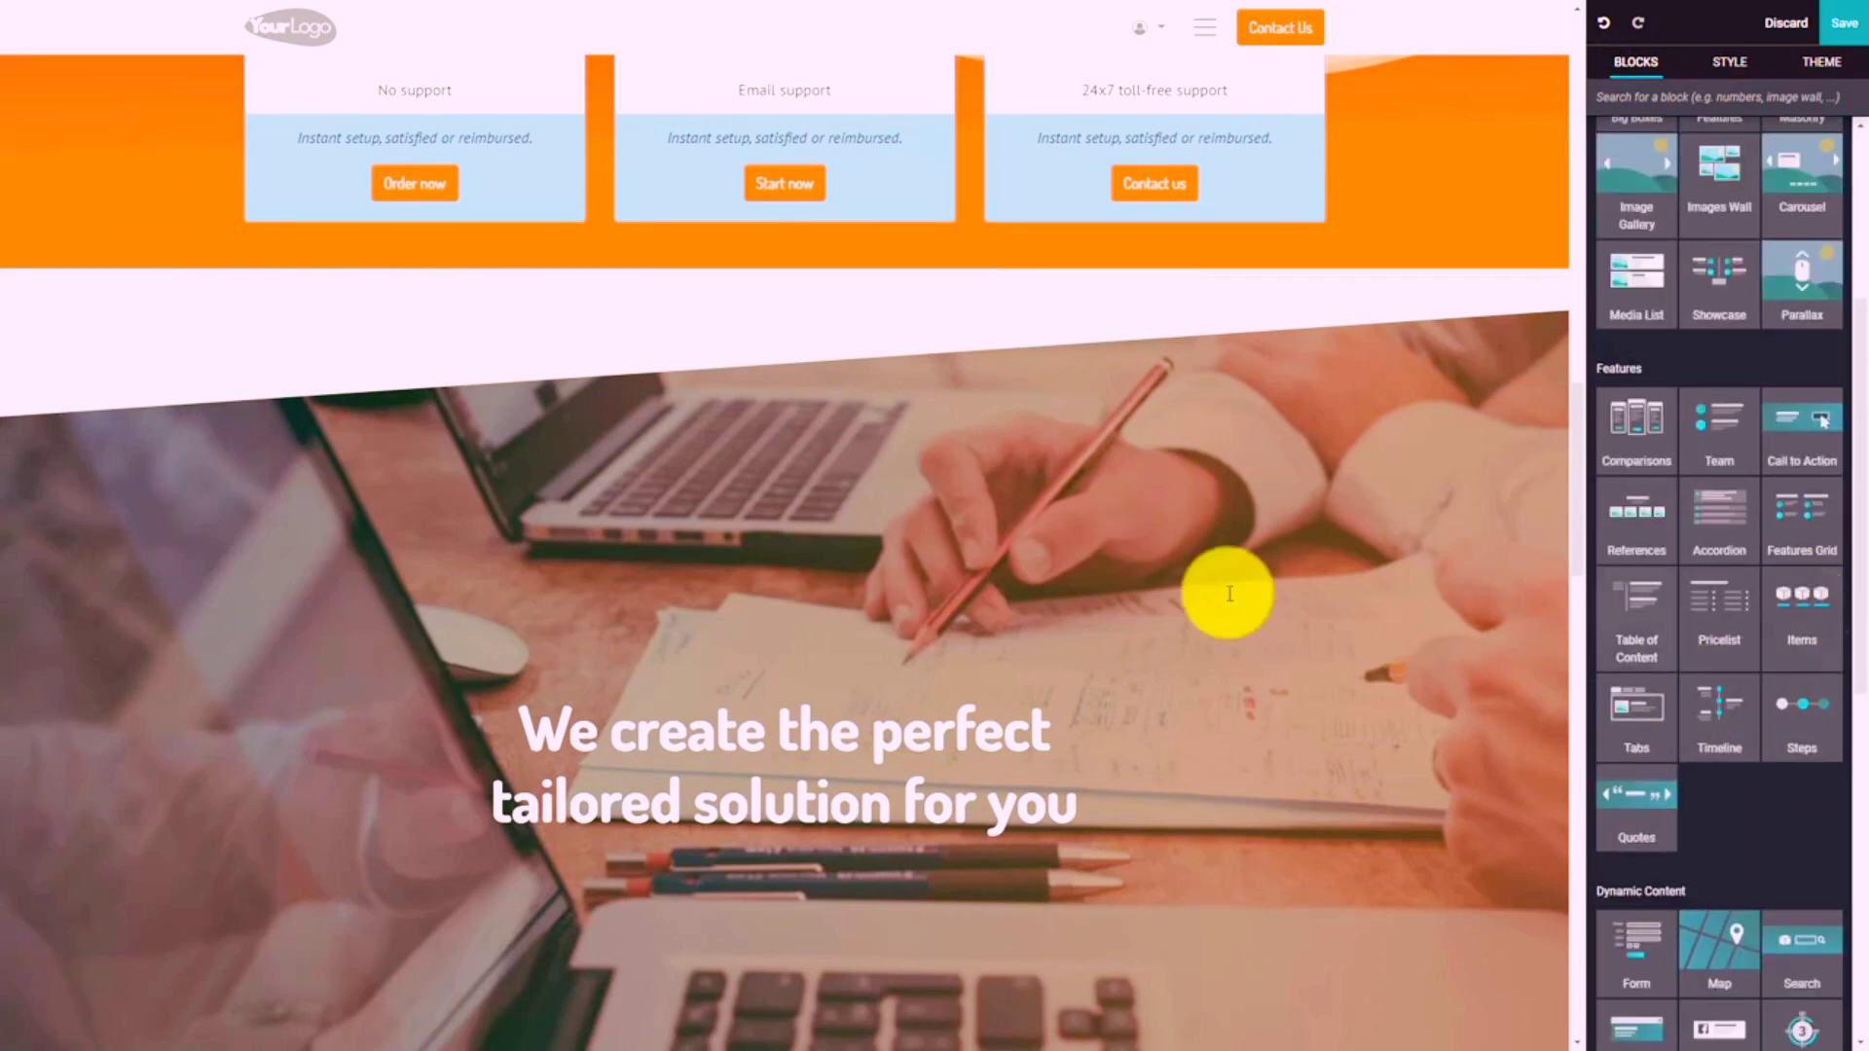
scroll(1207, 593, "down", 8)
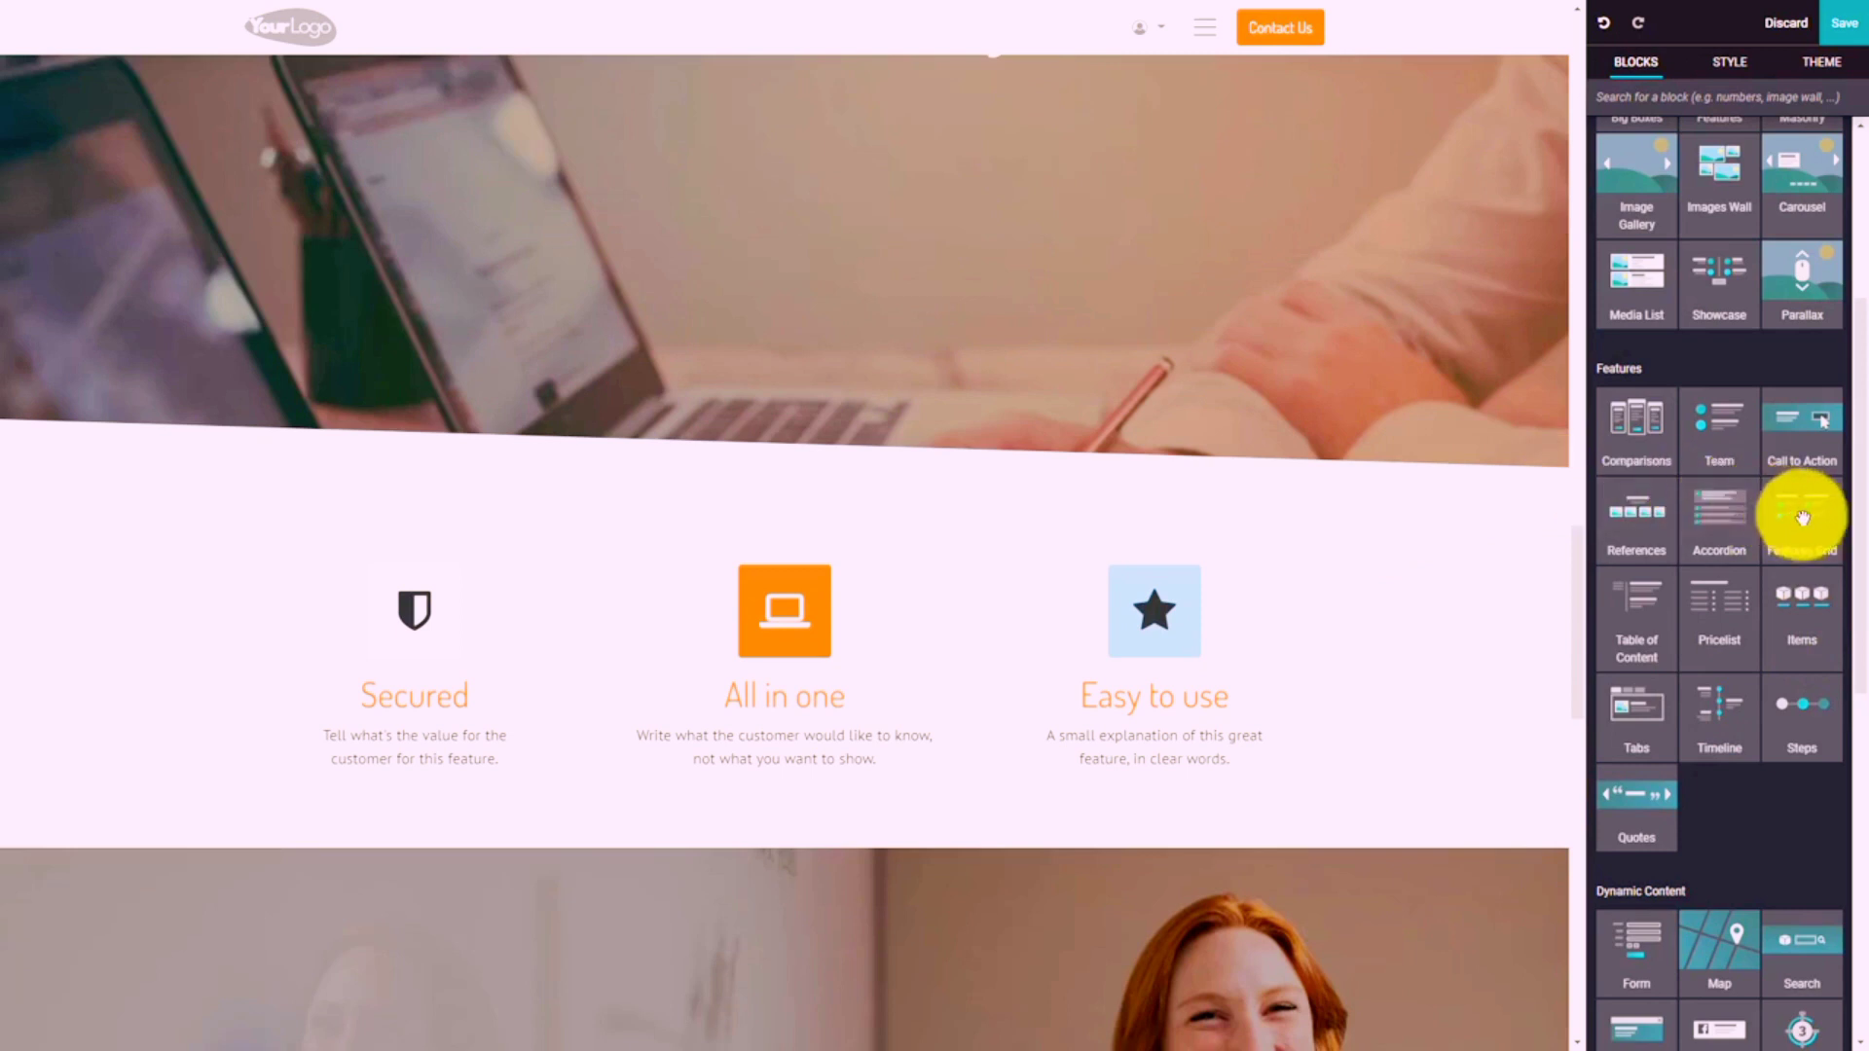
left_click_drag(1820, 523, 730, 487)
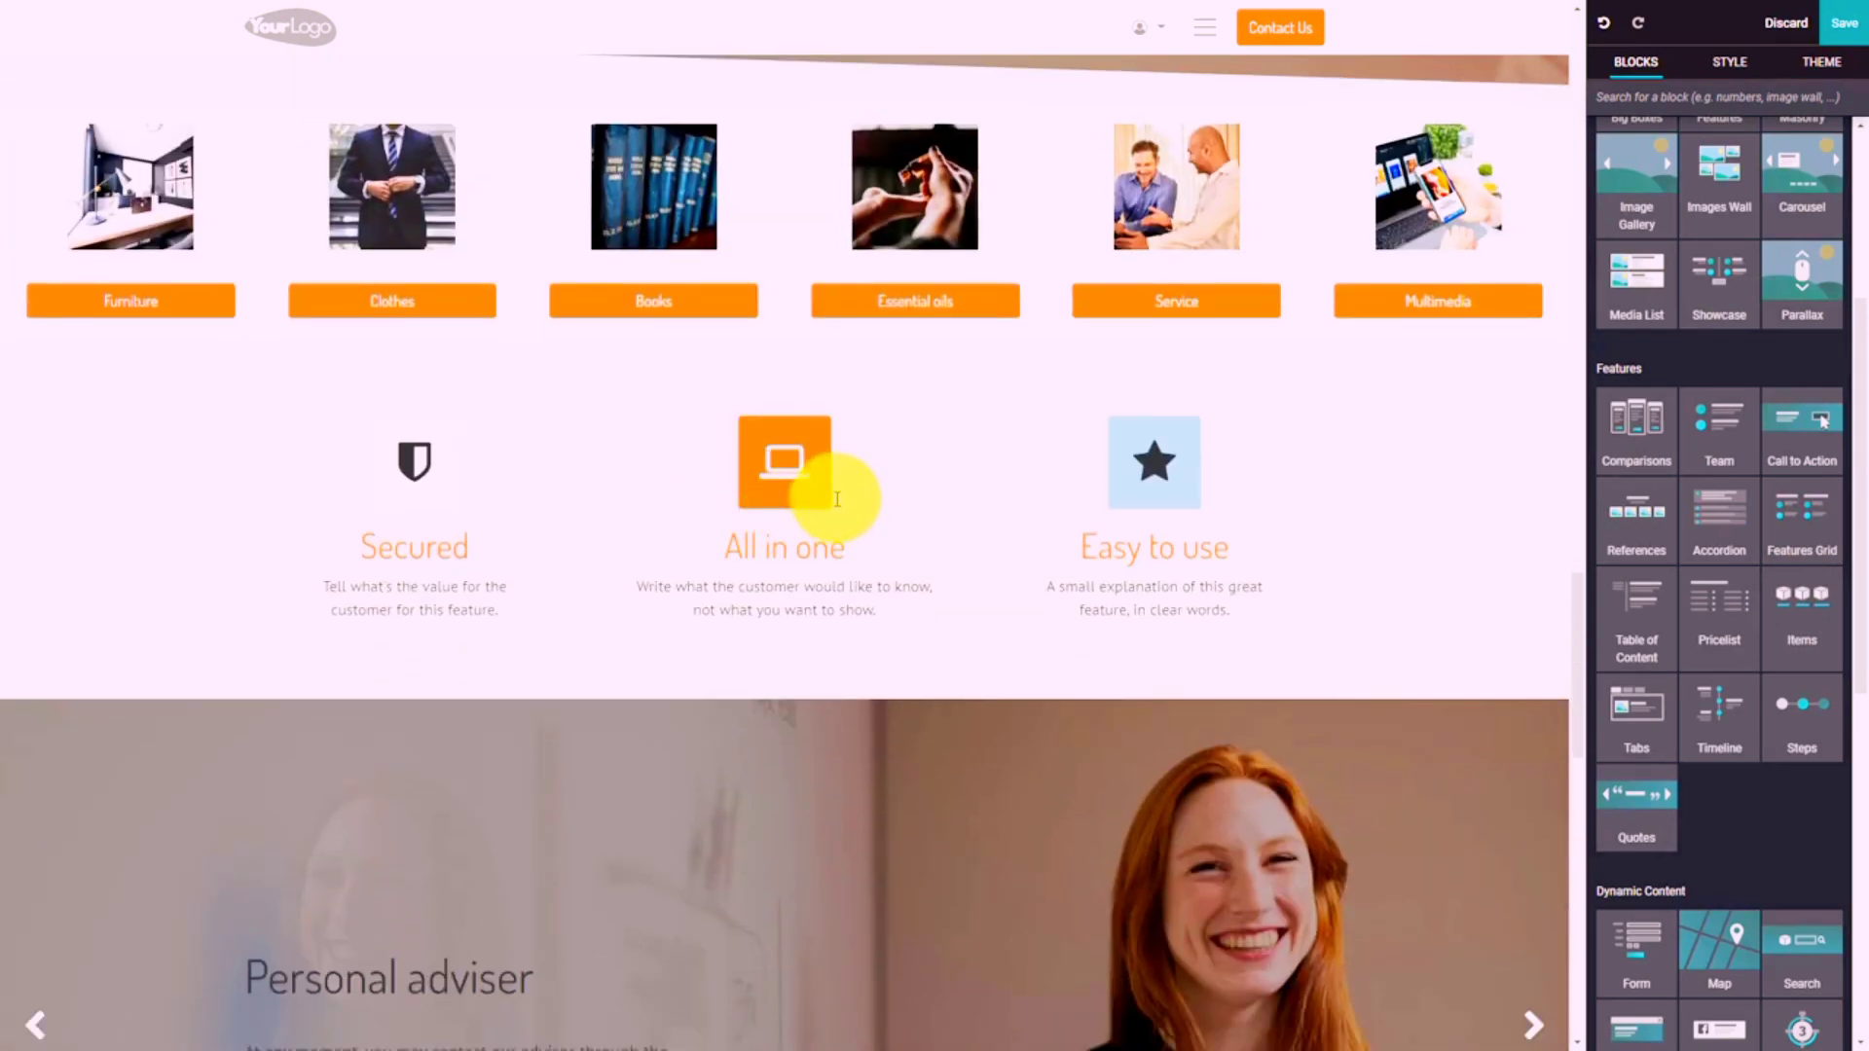
Step: Insert a Picture block between the Comparisons block and the "We create the perfect tailored solution" section
scroll(889, 355, "up", 6)
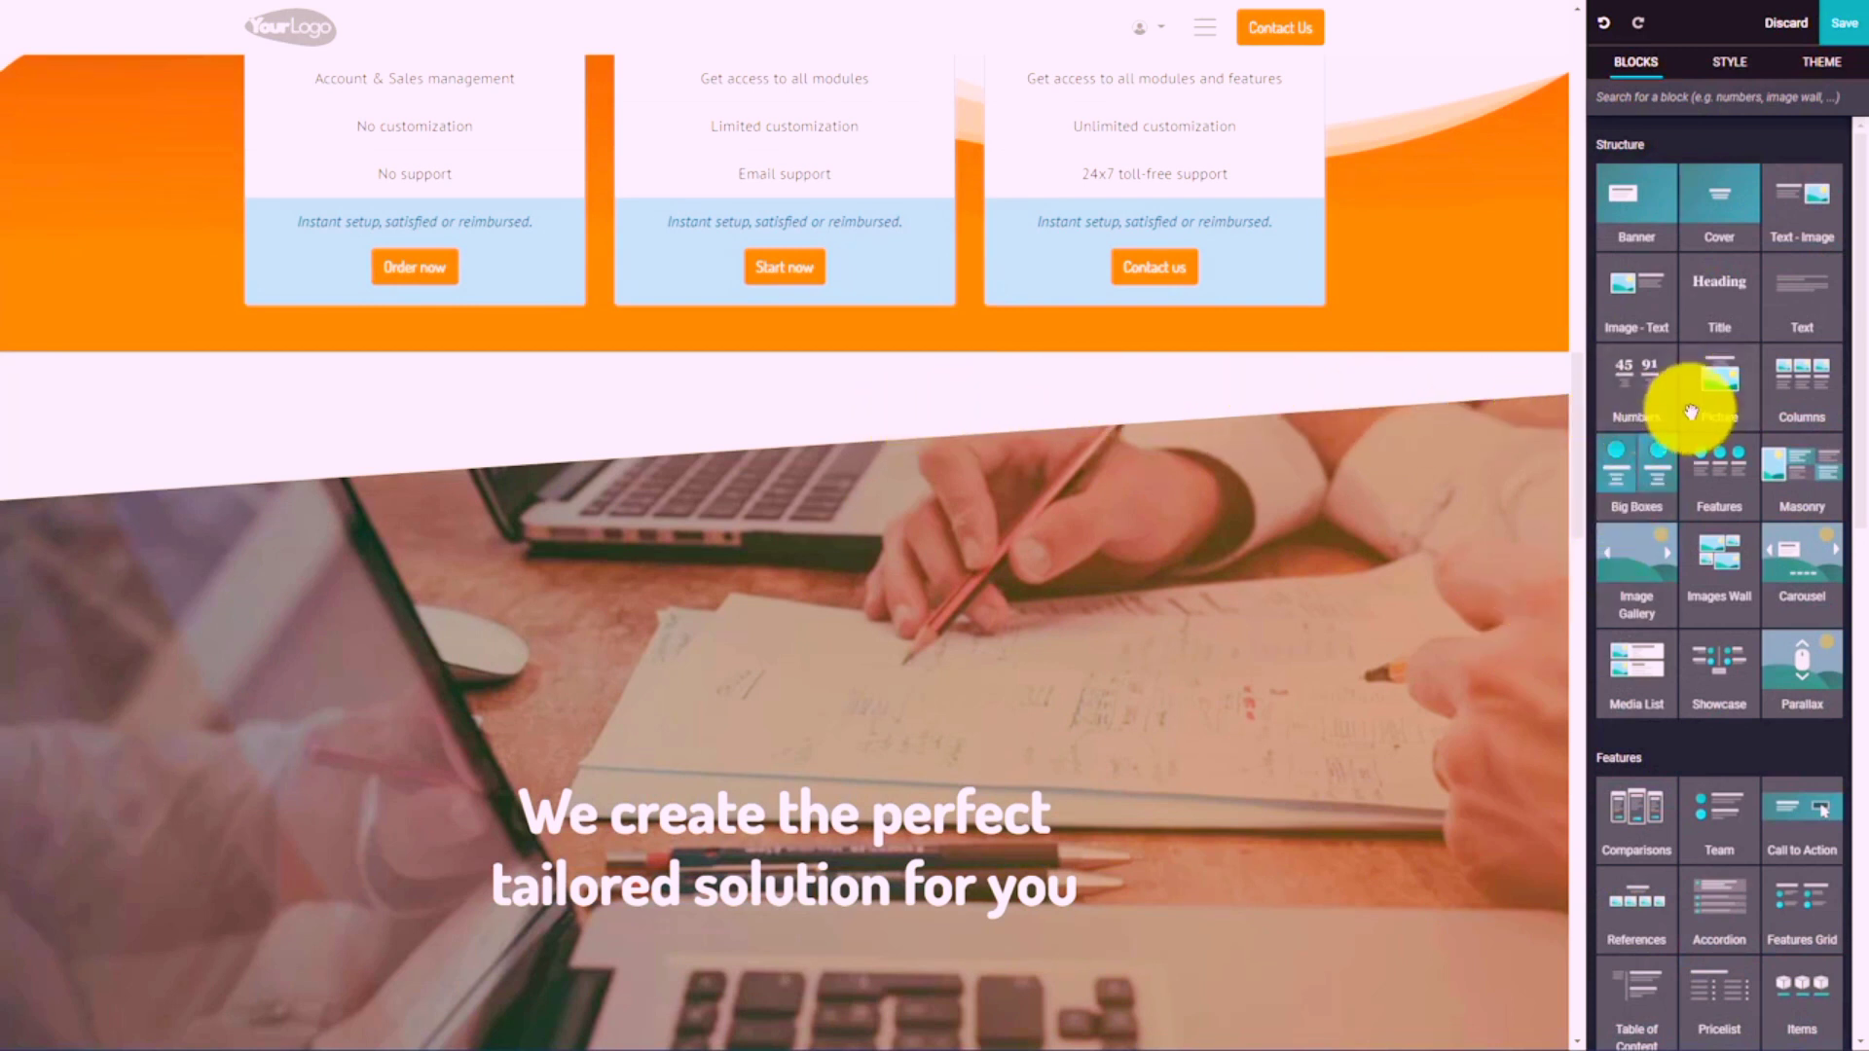
left_click_drag(1682, 405, 885, 350)
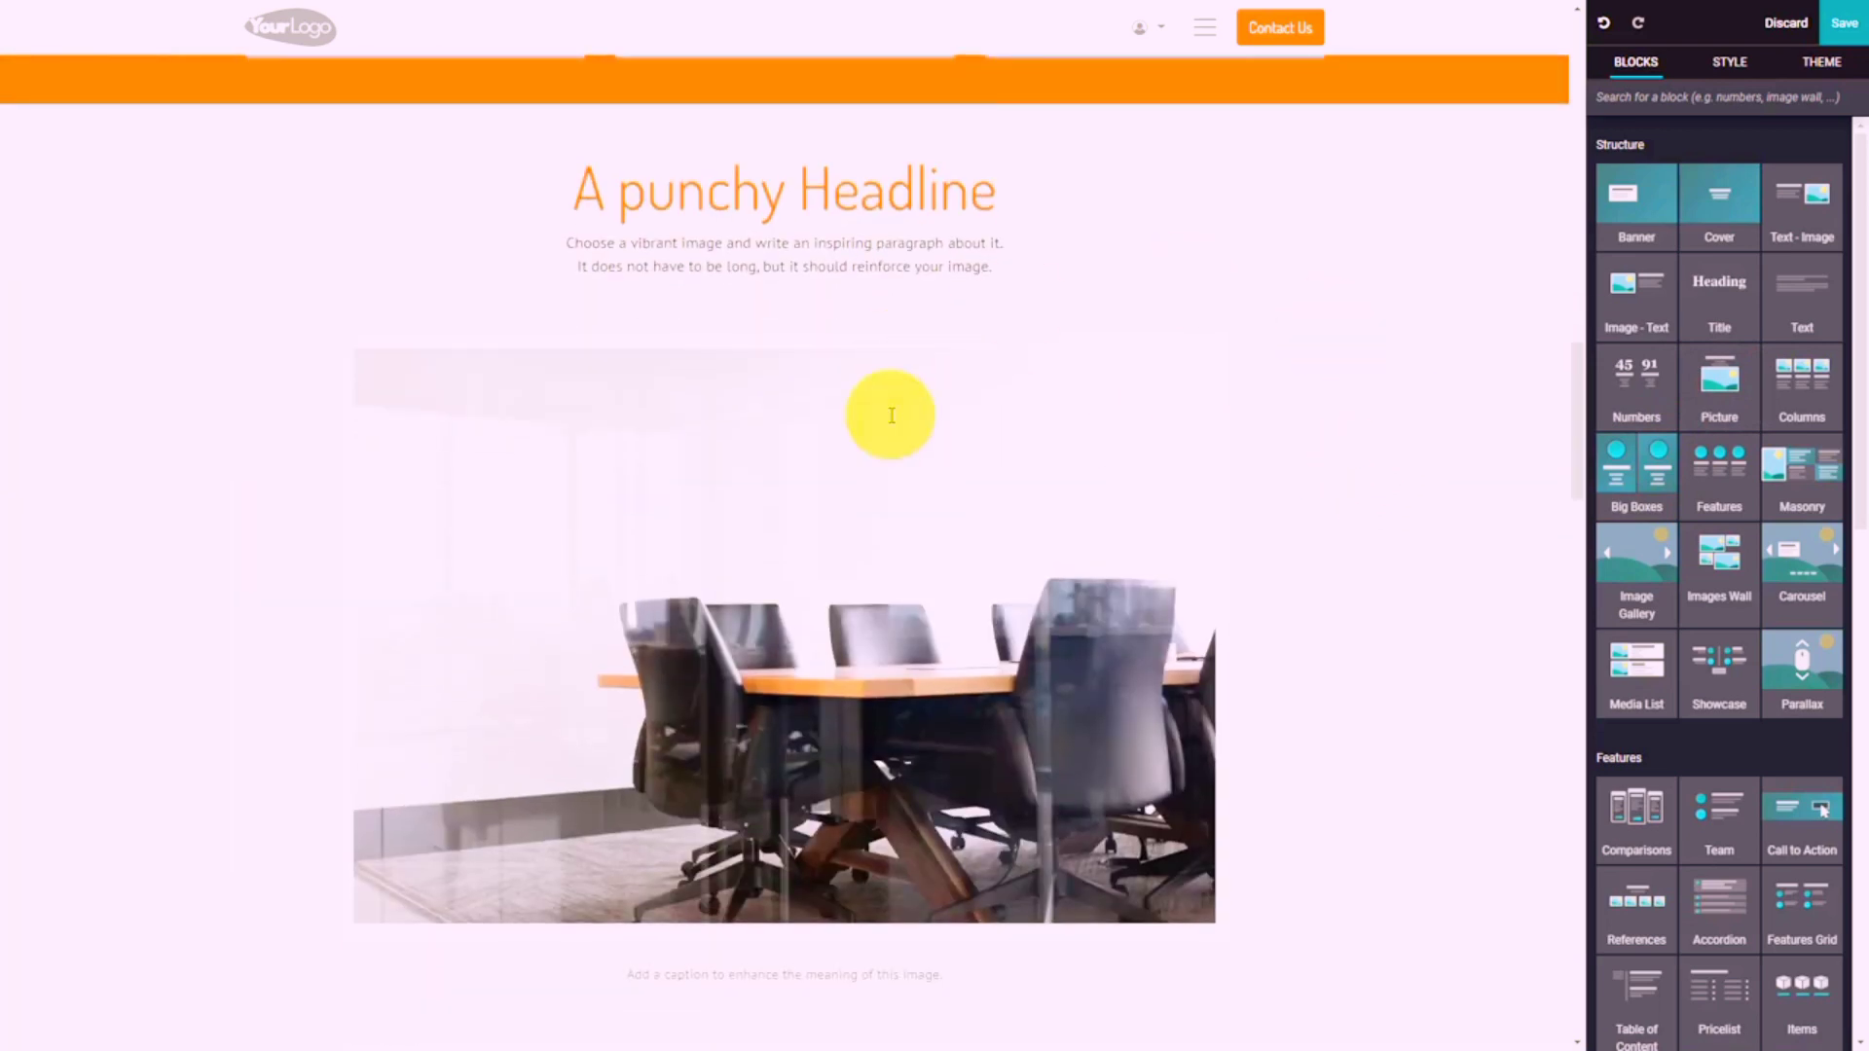
left_click(1455, 472)
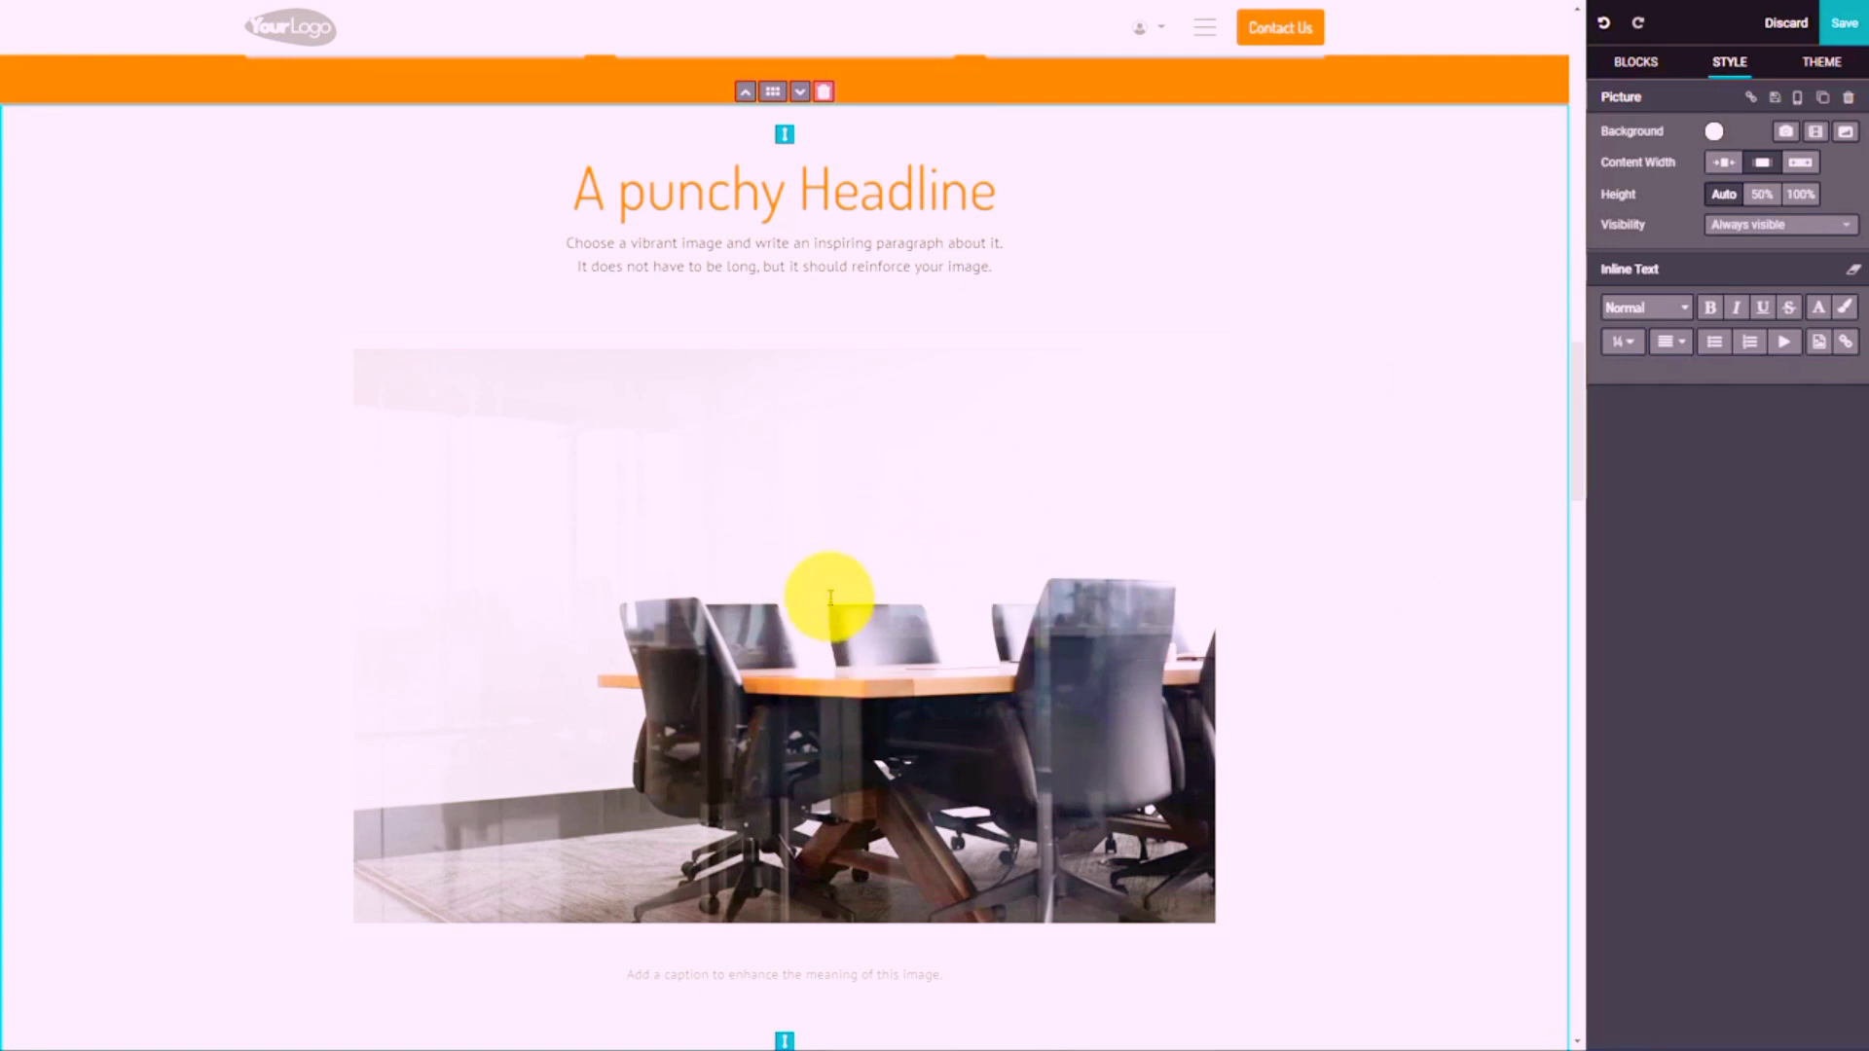
Step: Give the meeting-room image in the Picture block the Square Rounded shape from the Basics set
left_click(919, 560)
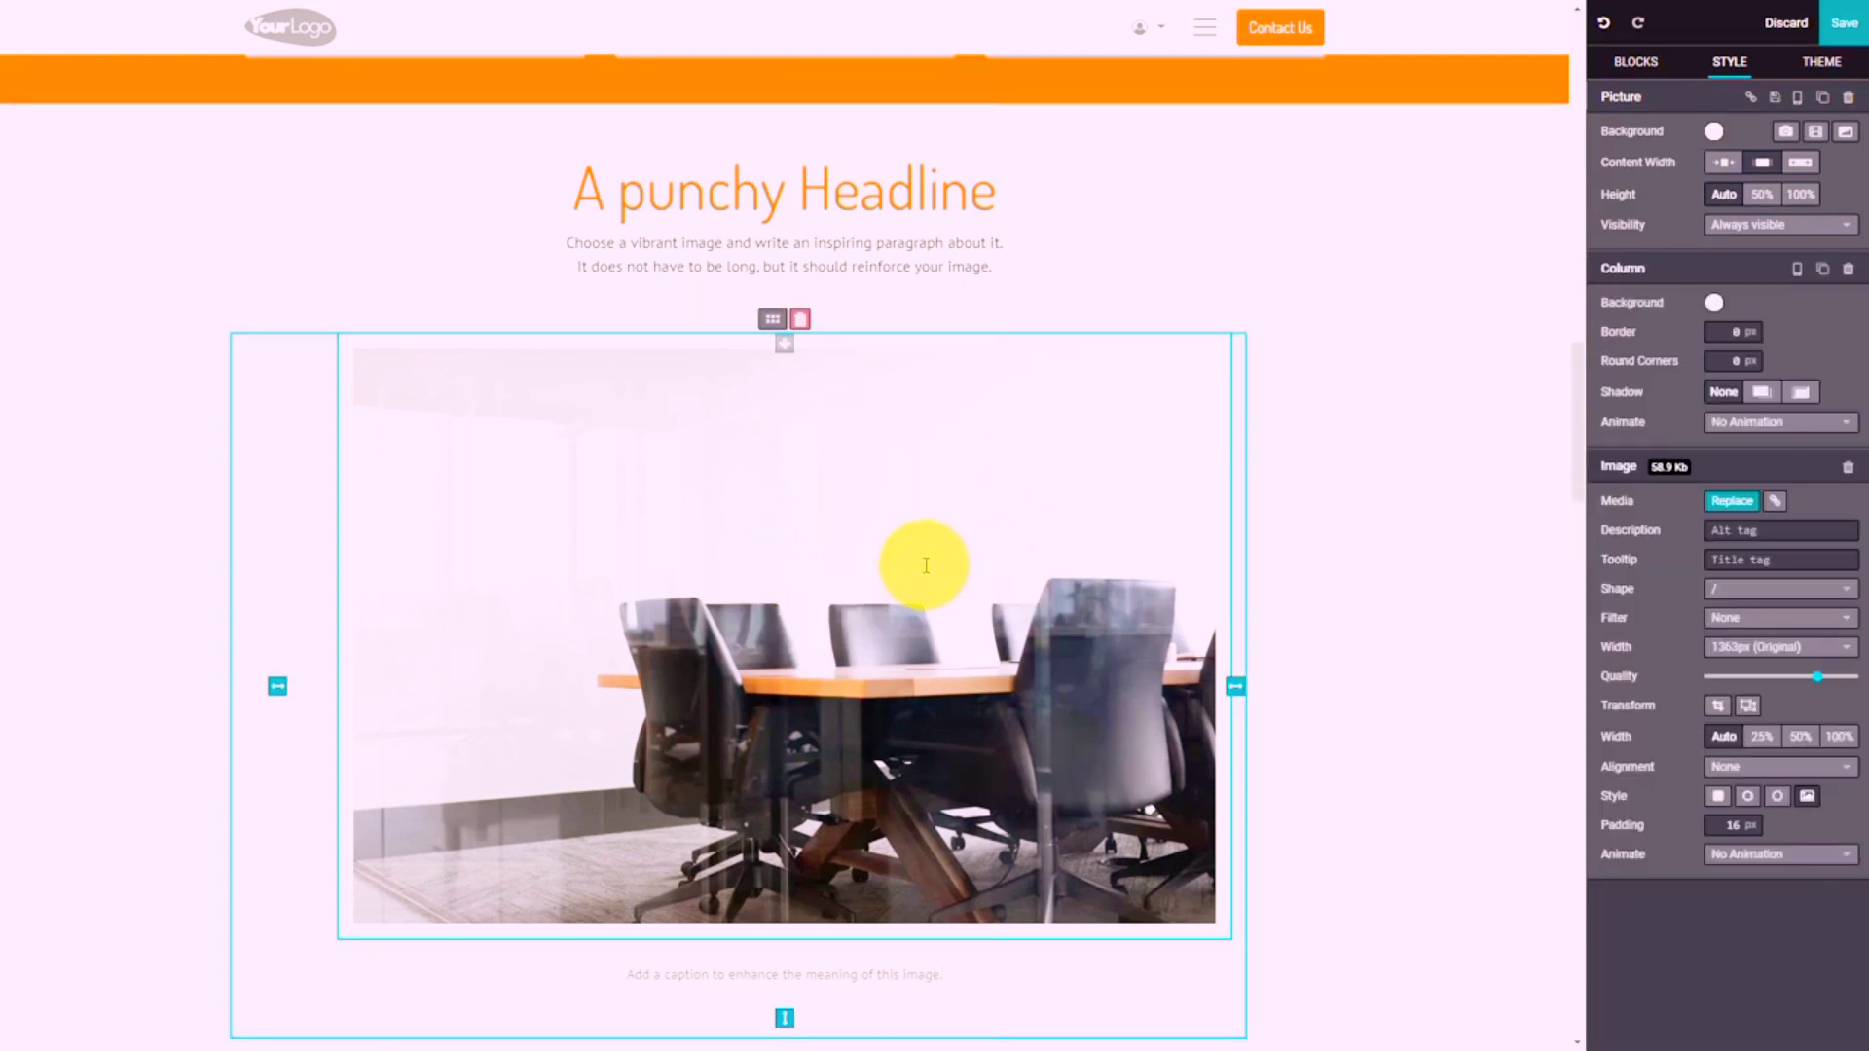
left_click(1750, 594)
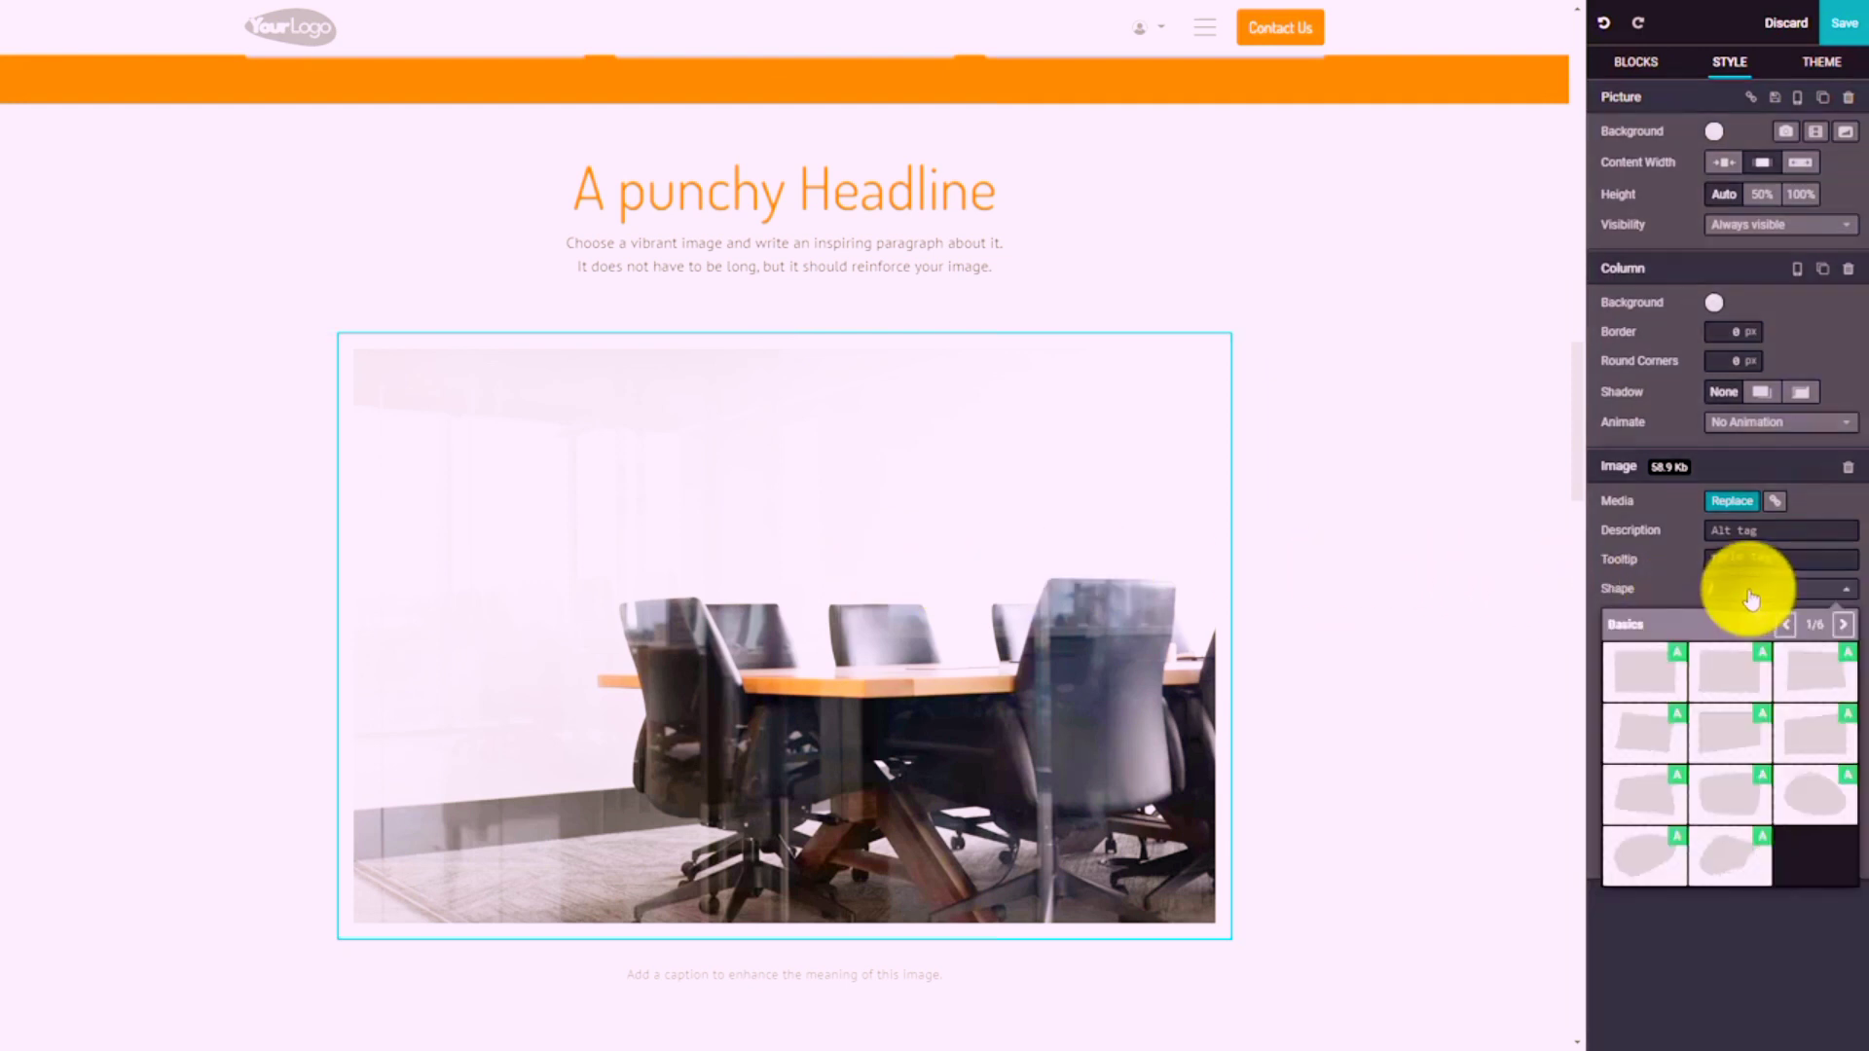
left_click(1733, 796)
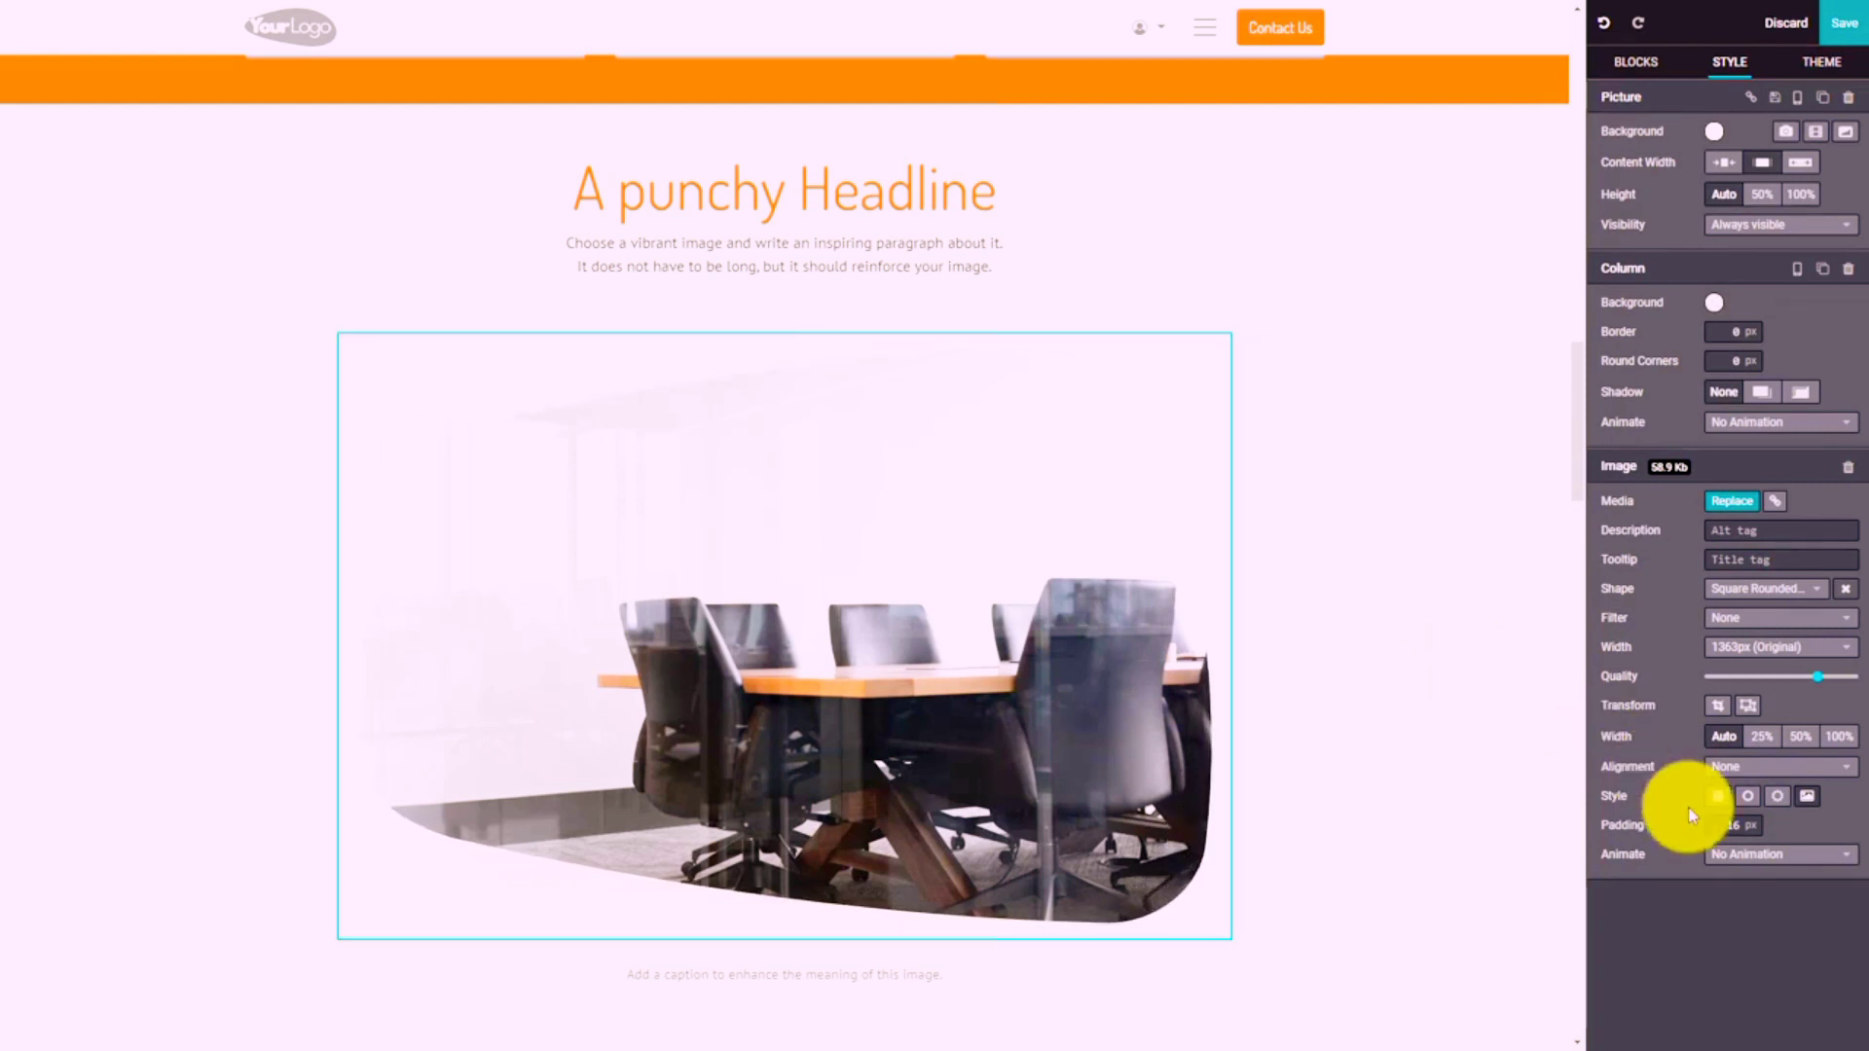
Step: Set the meeting-room image's animation to Fade In-Left
left_click(1750, 856)
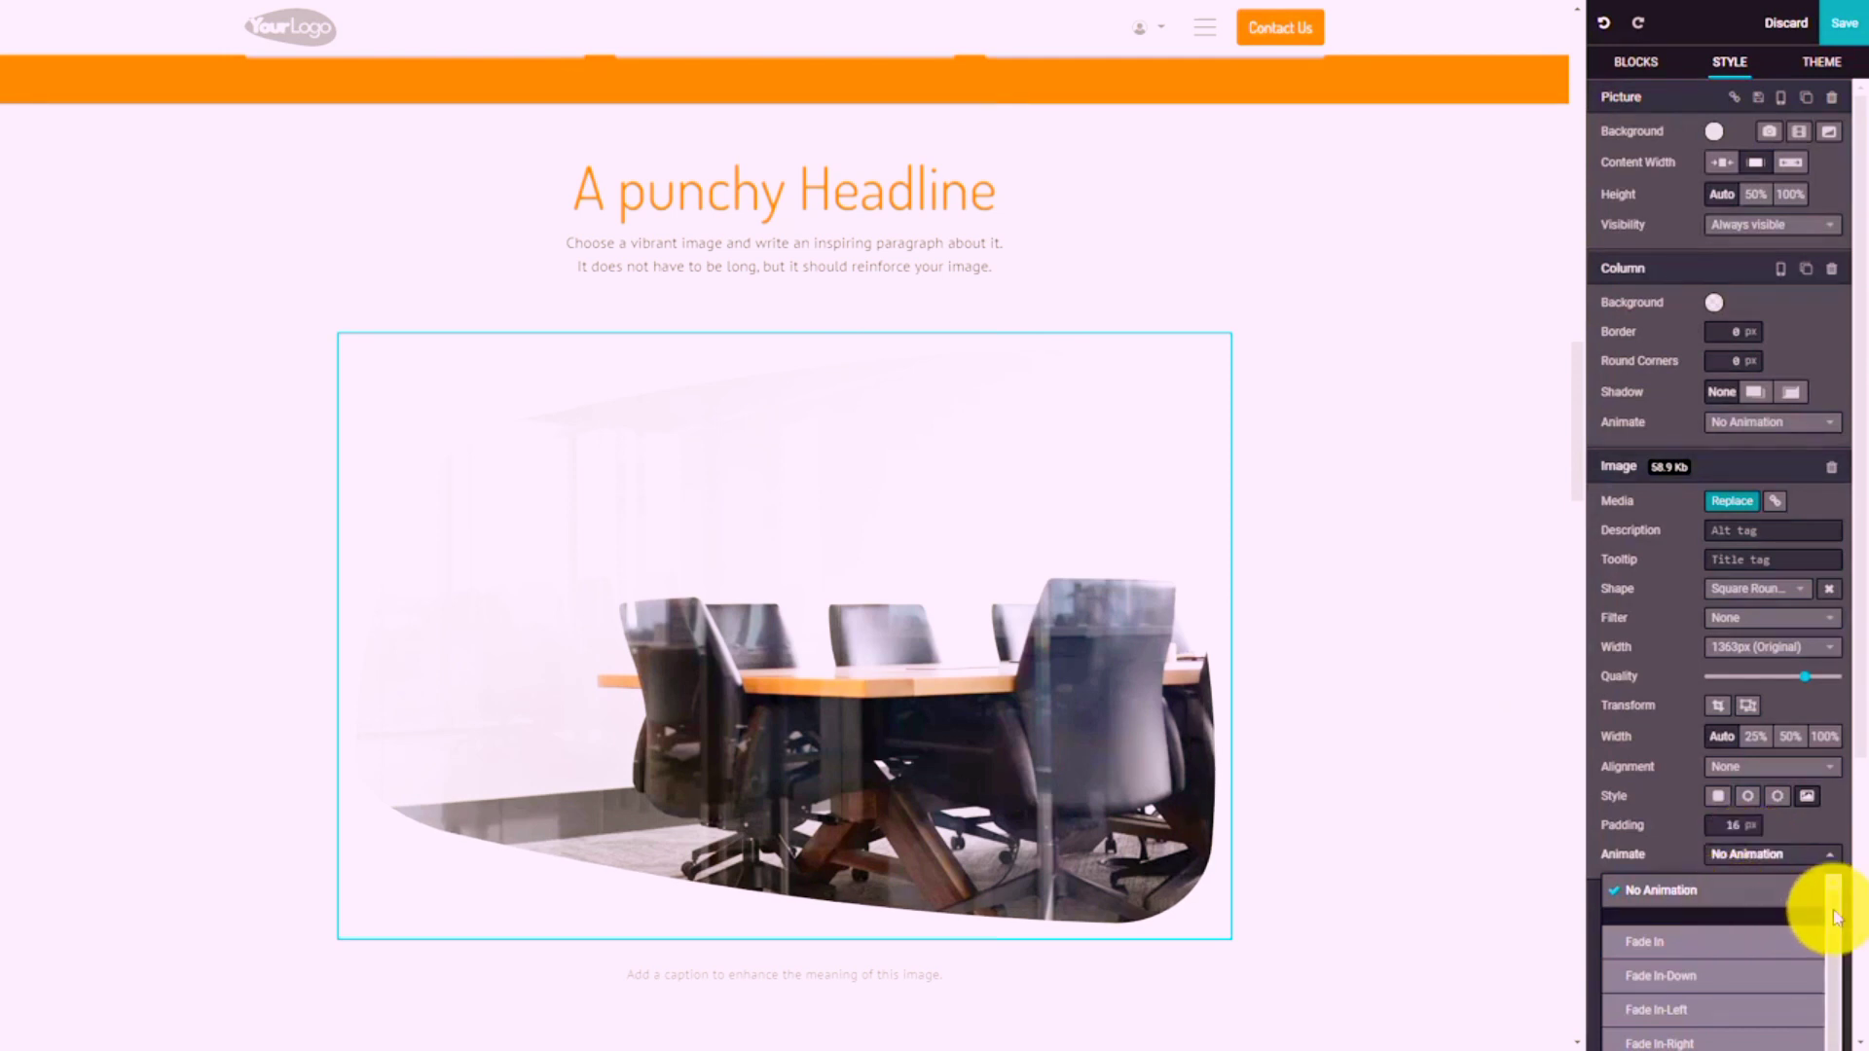
scroll(1806, 968, "down", 2)
left_click_drag(1838, 980, 1841, 944)
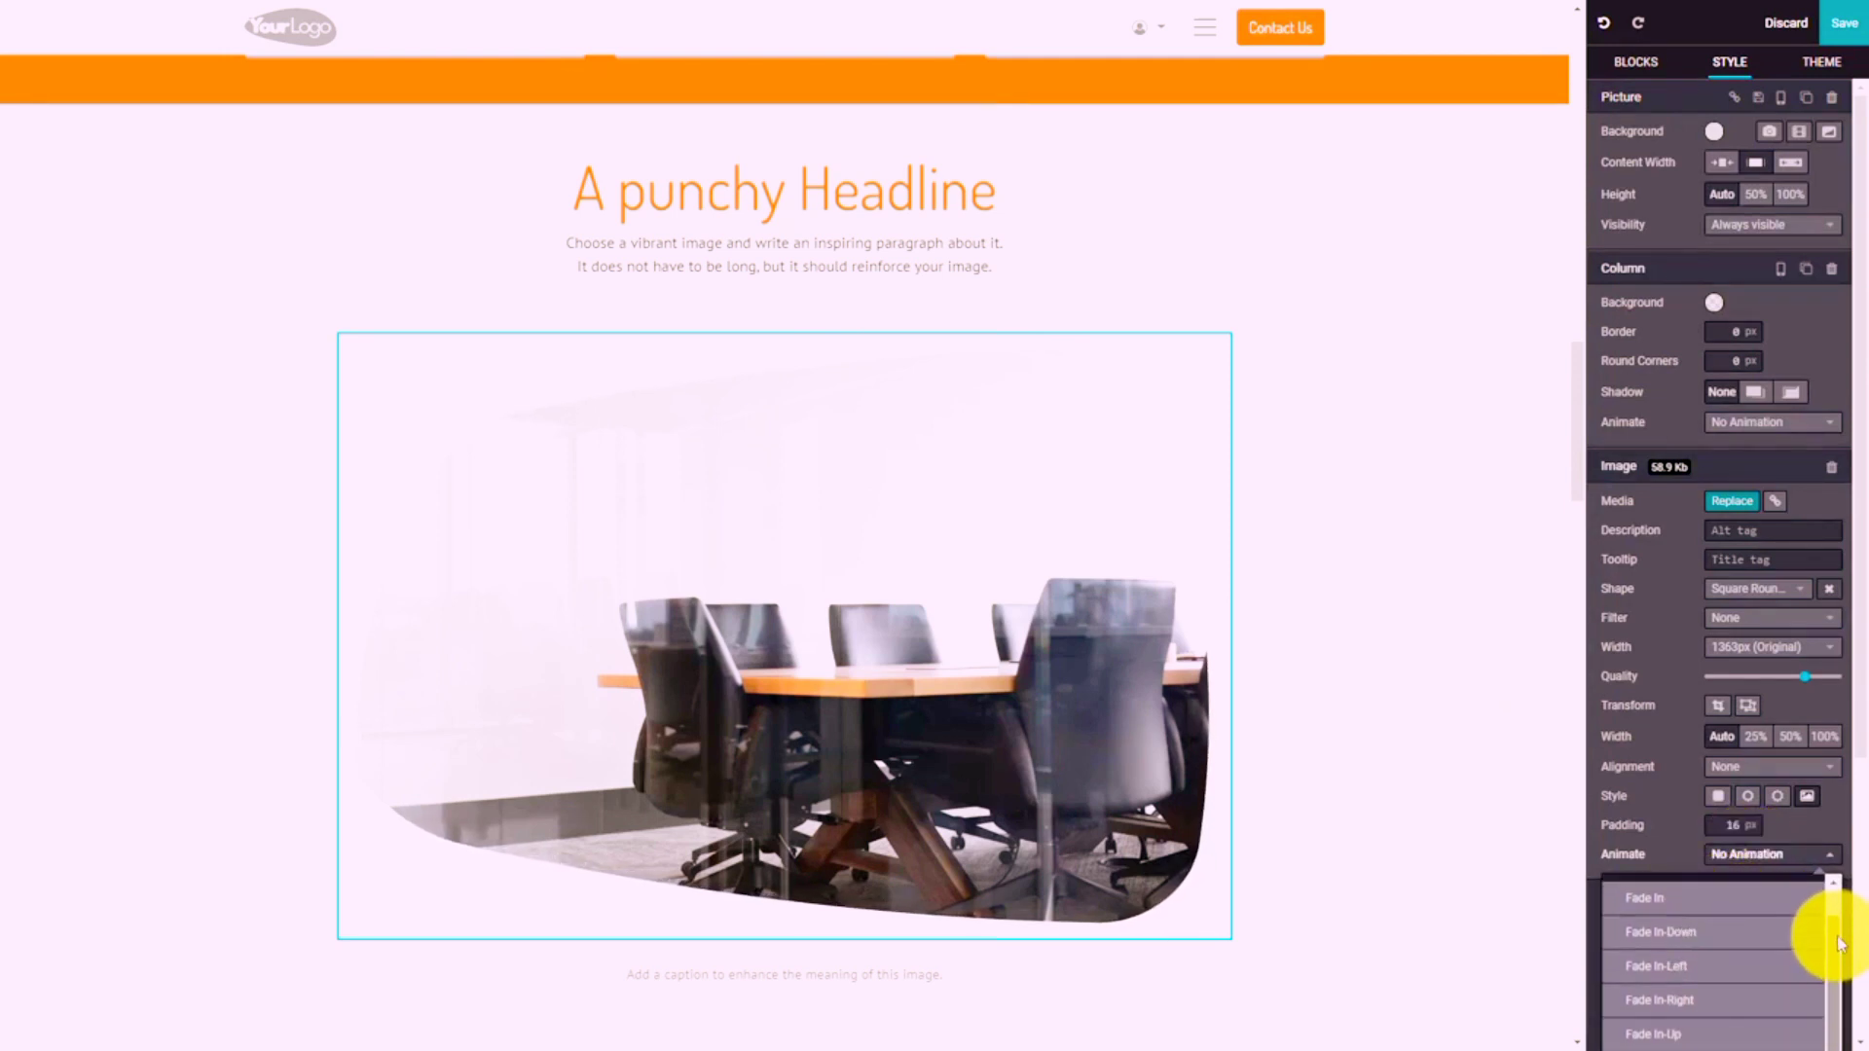
left_click(1706, 967)
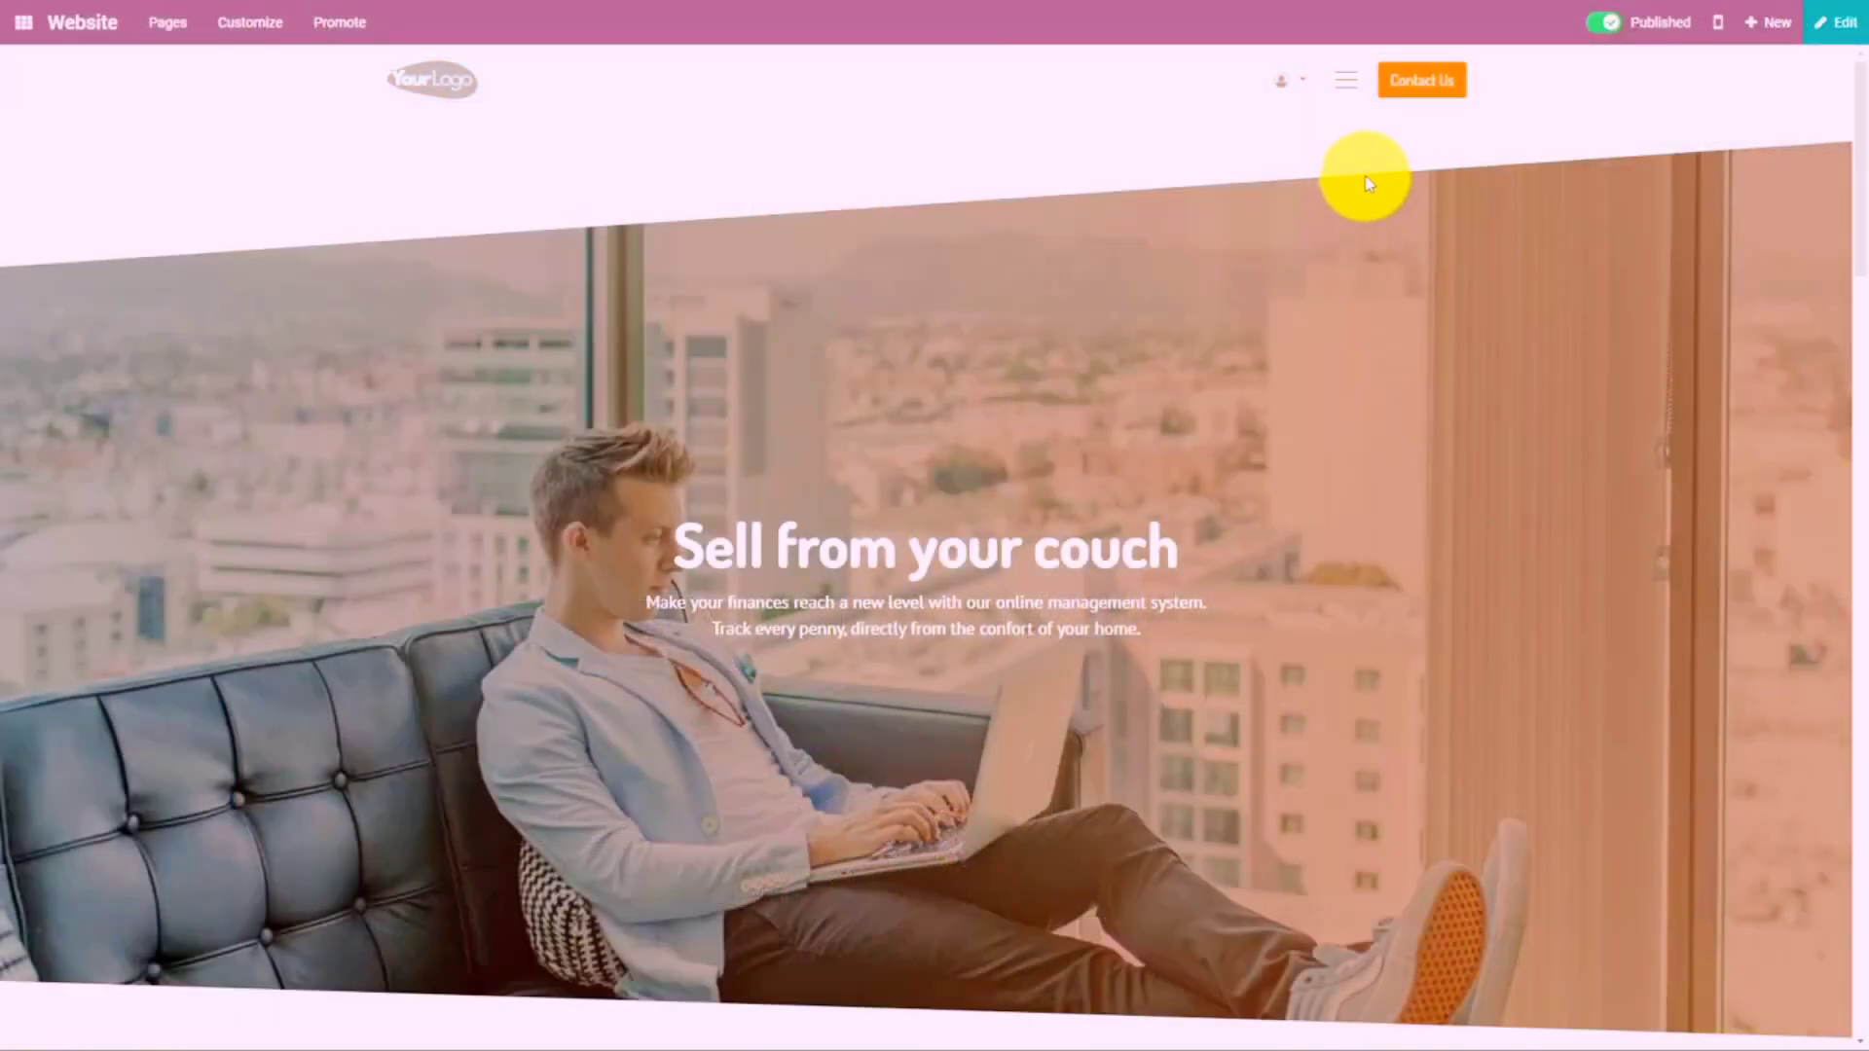
Step: Open the website's About us page, look through its sections down to the team profiles, and return to its heading
left_click(1346, 82)
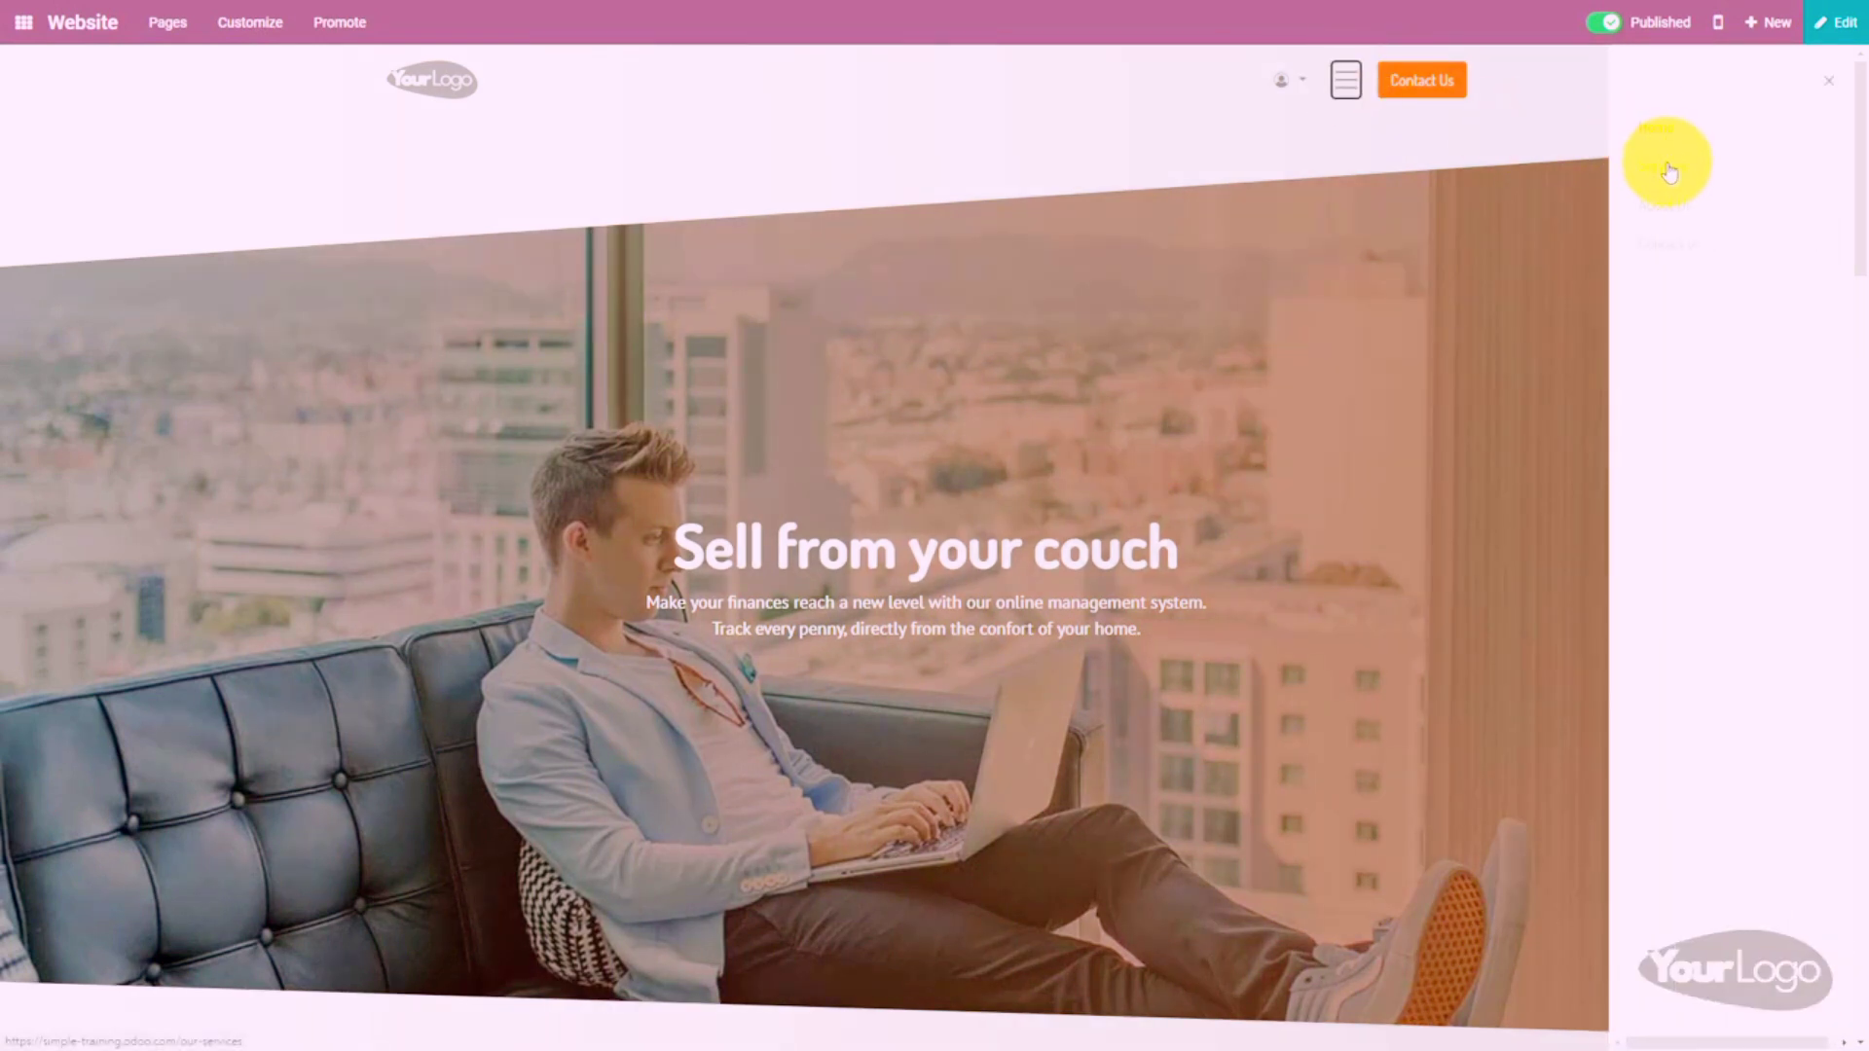
left_click(1662, 220)
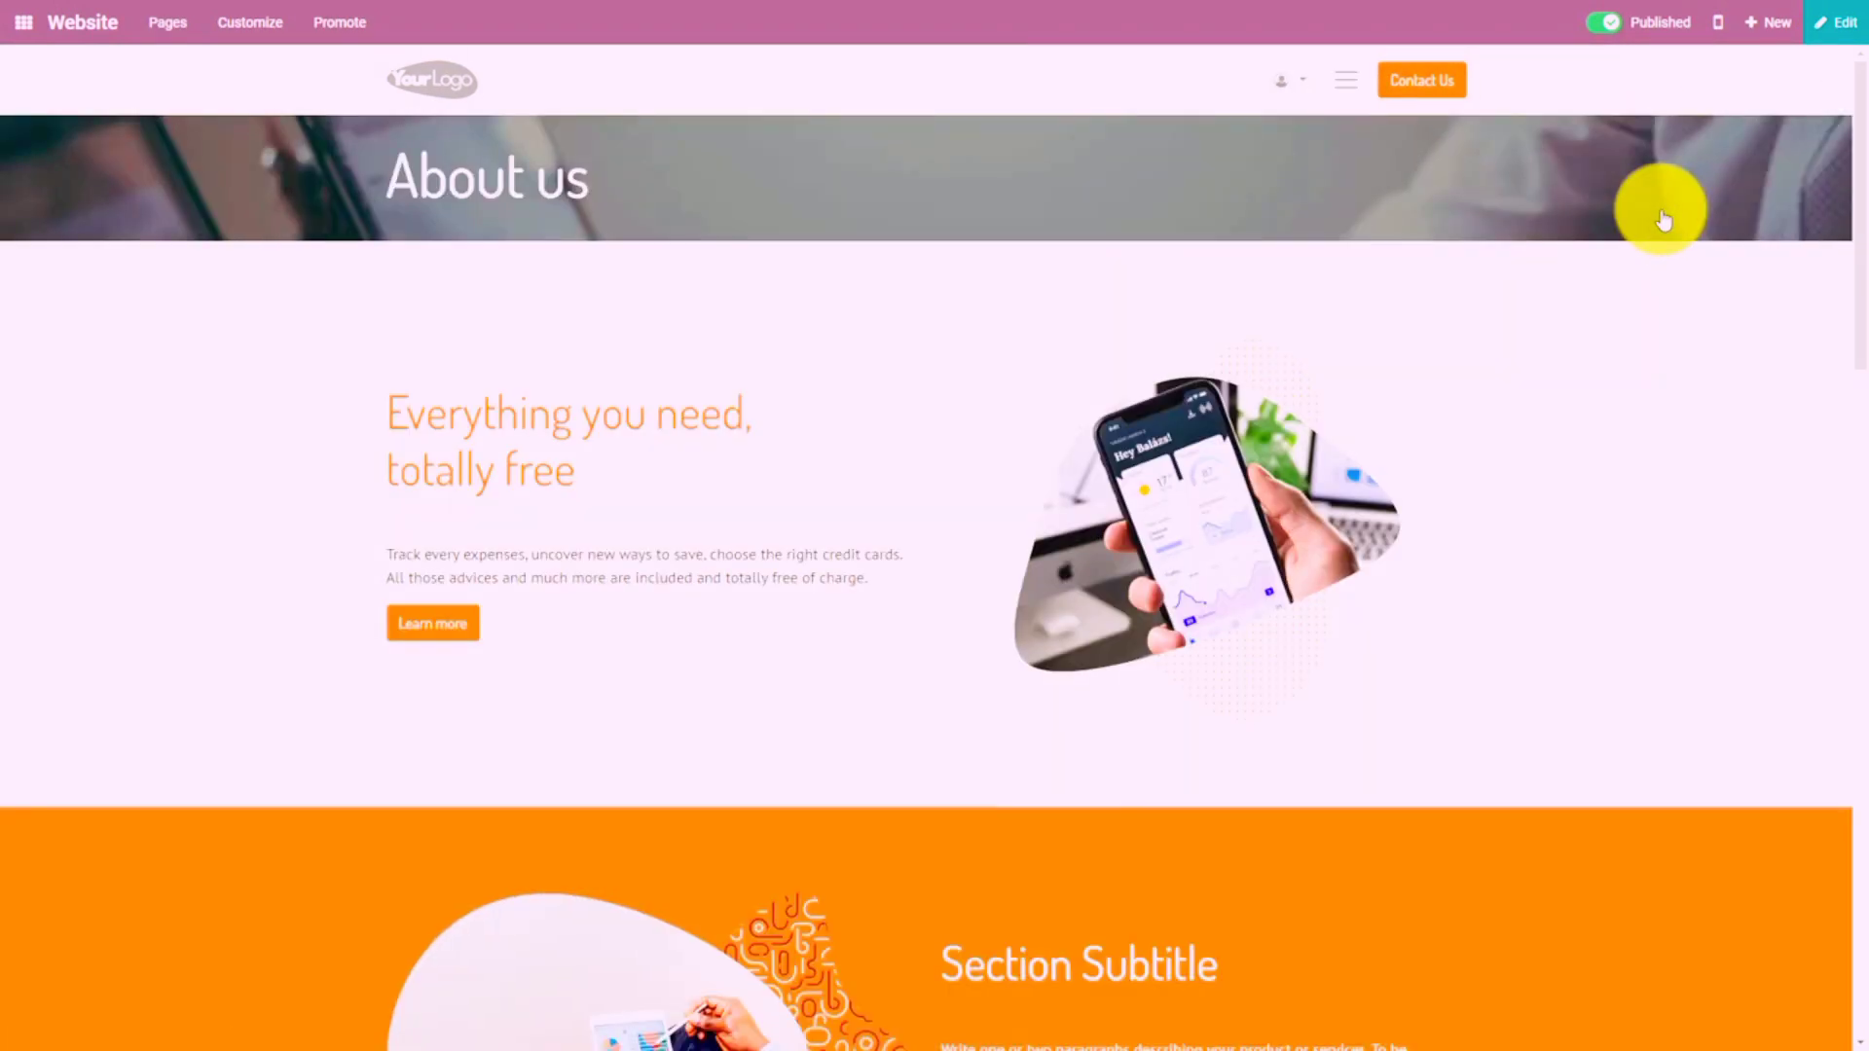
scroll(1613, 288, "down", 5)
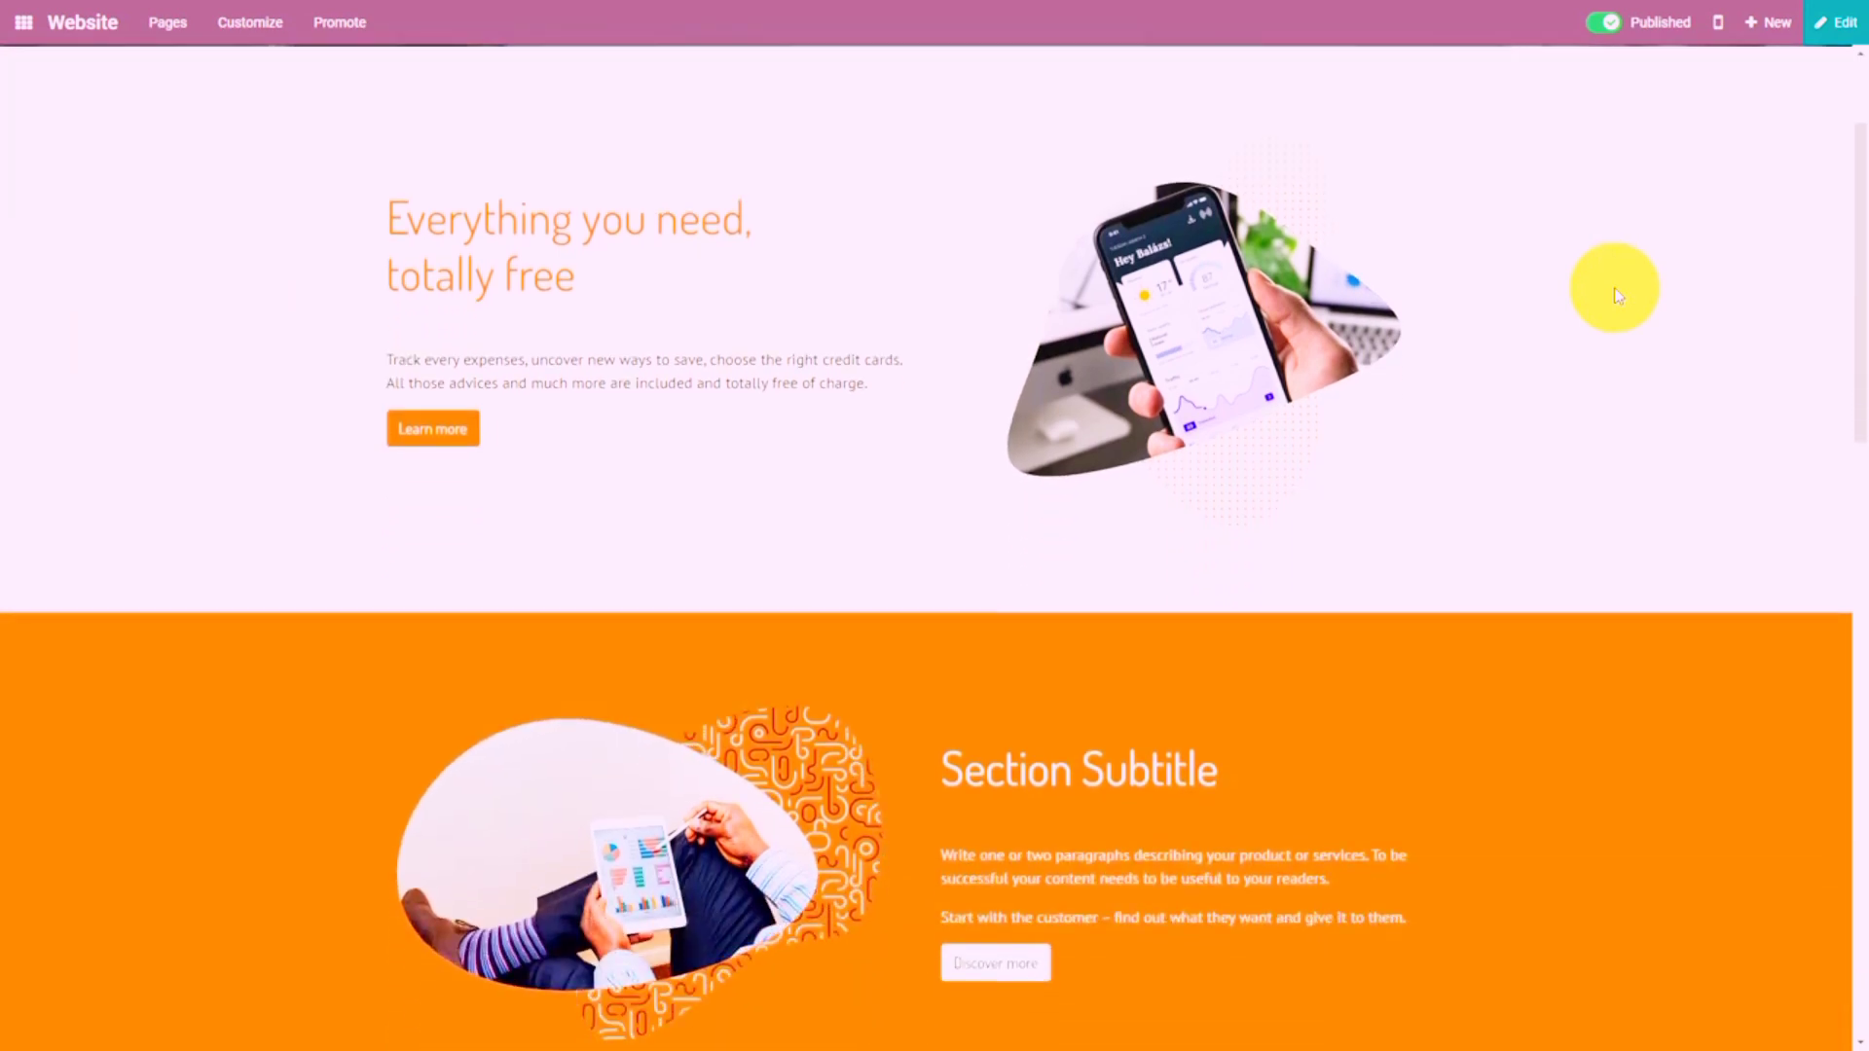
scroll(1613, 288, "down", 10)
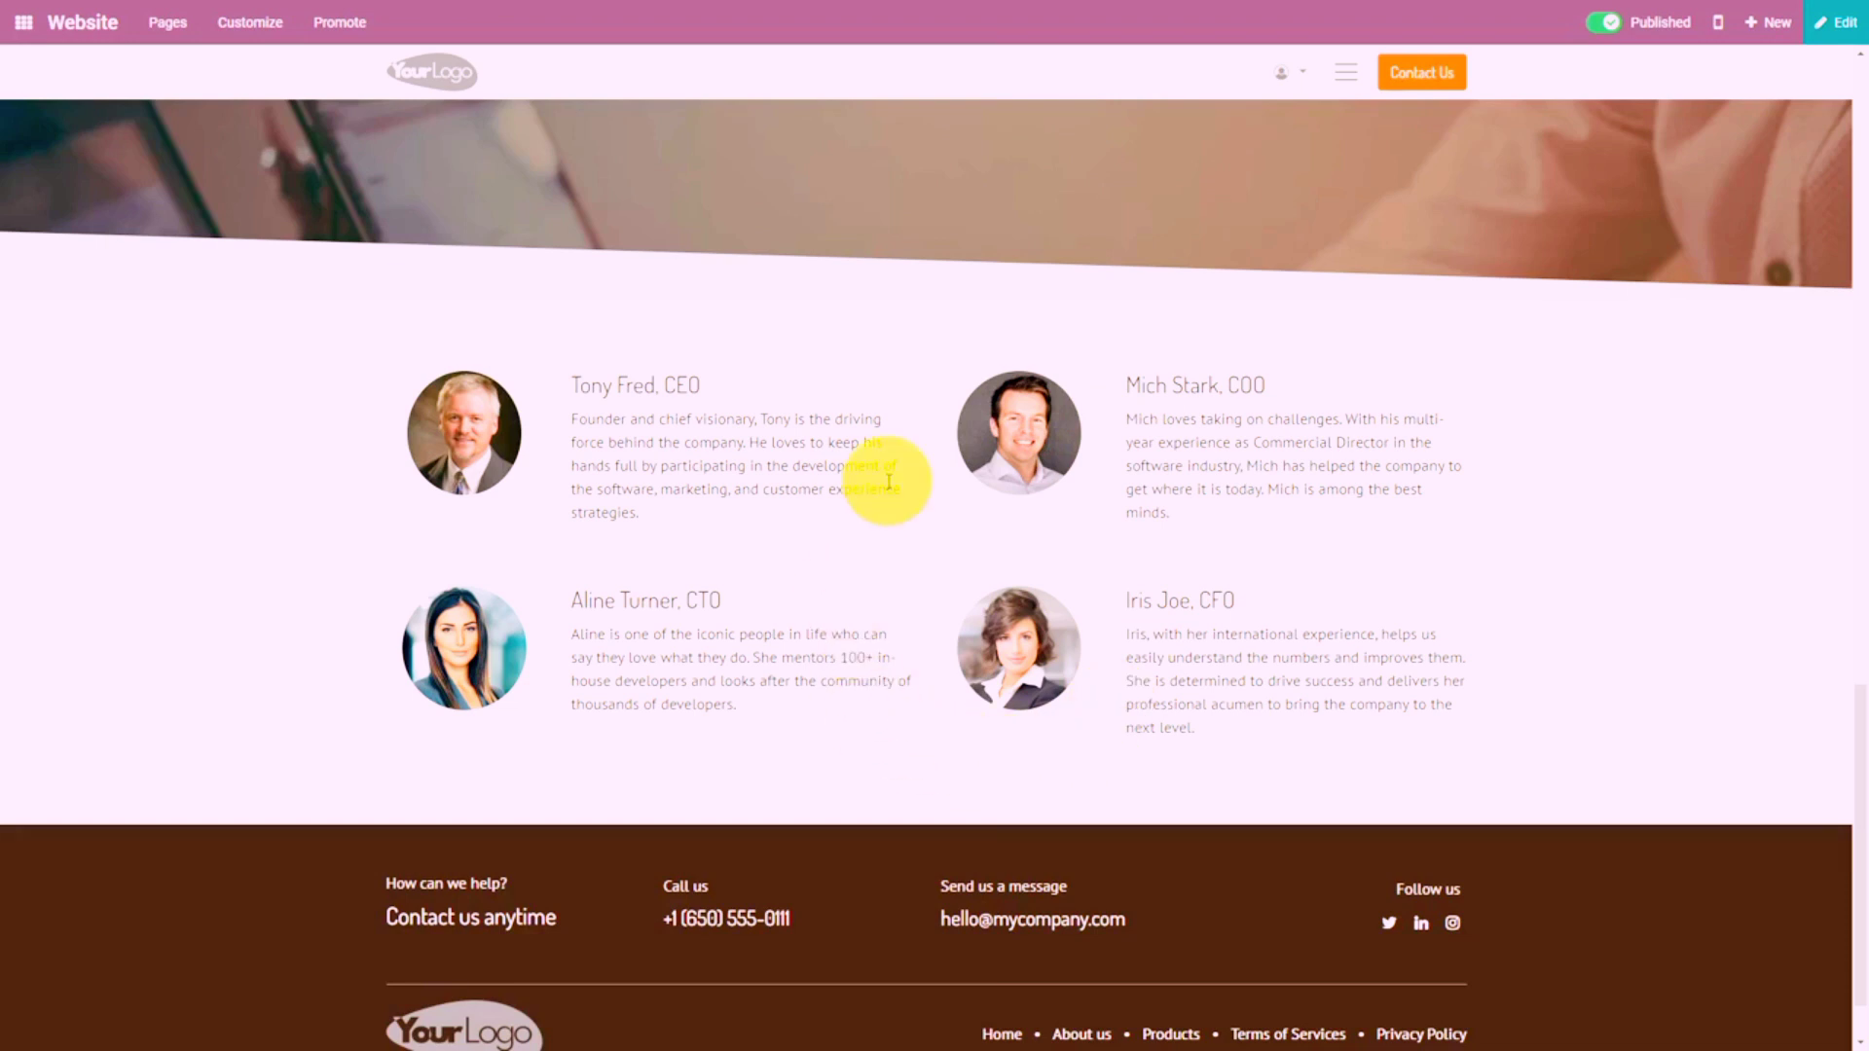
scroll(888, 482, "up", 4)
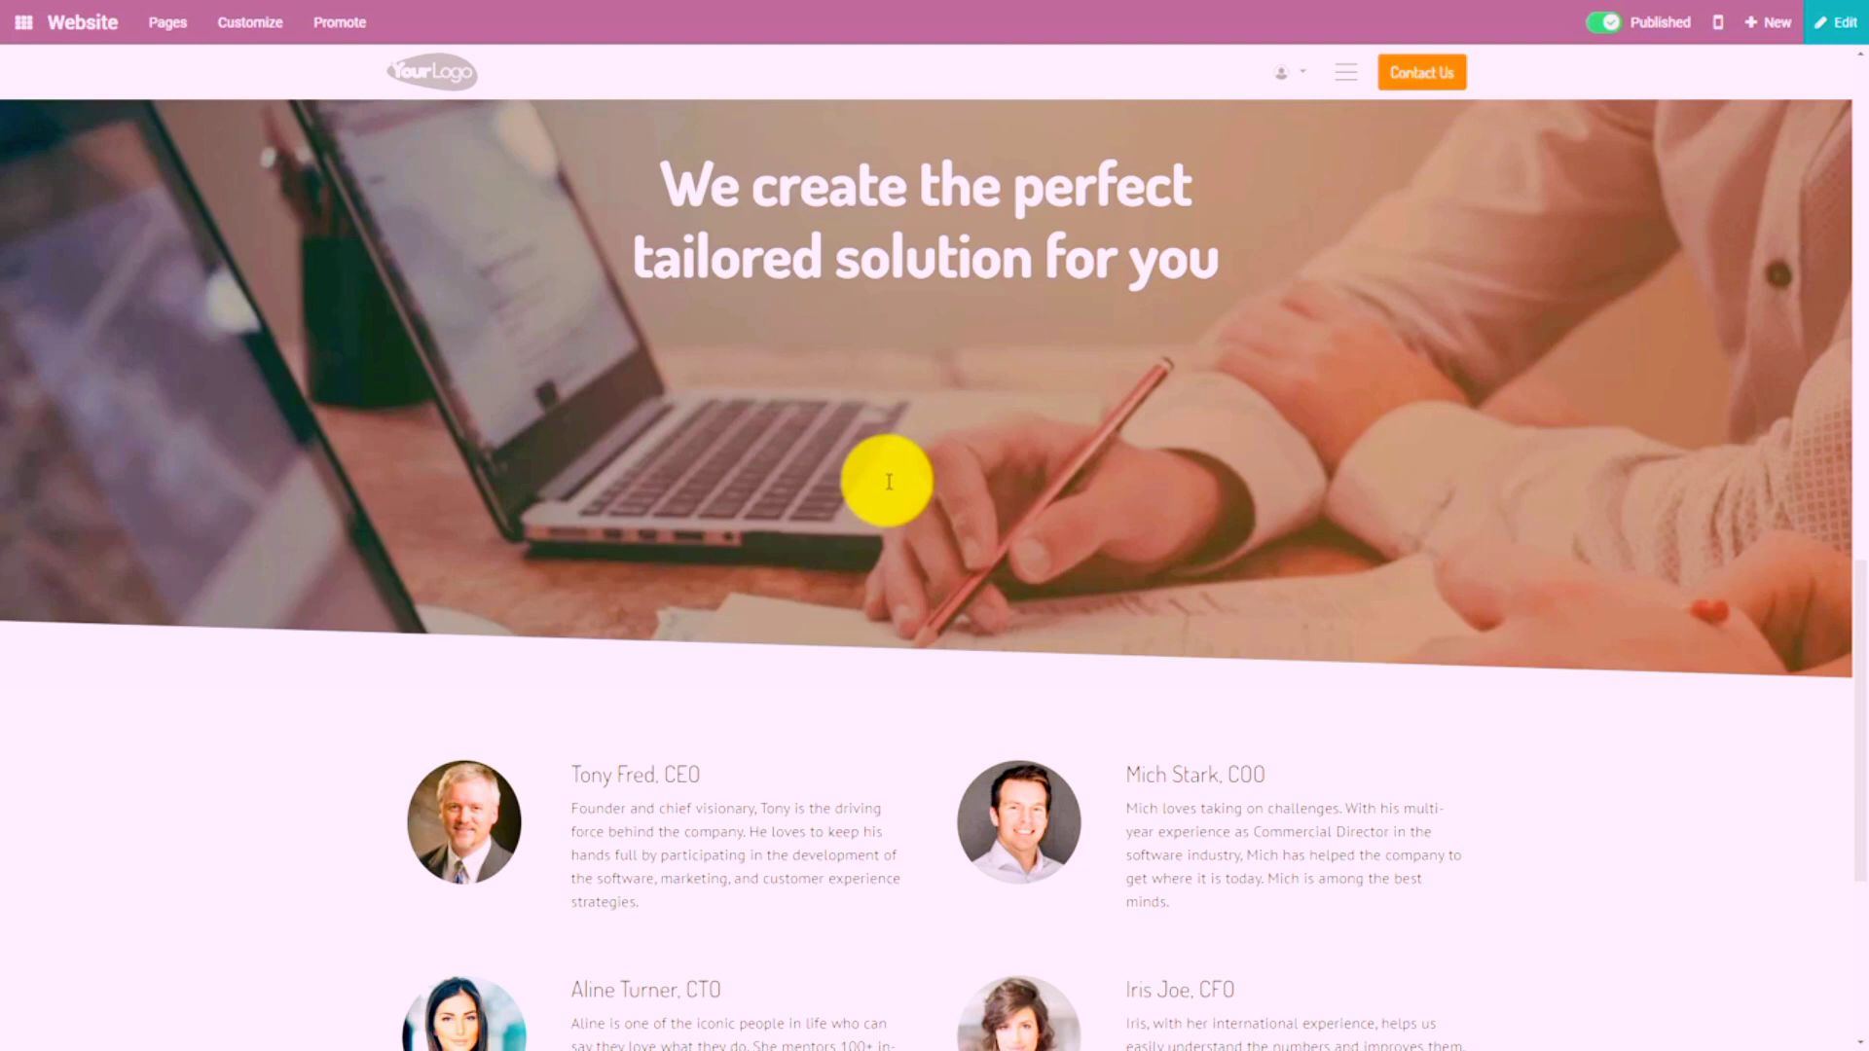
scroll(886, 481, "up", 10)
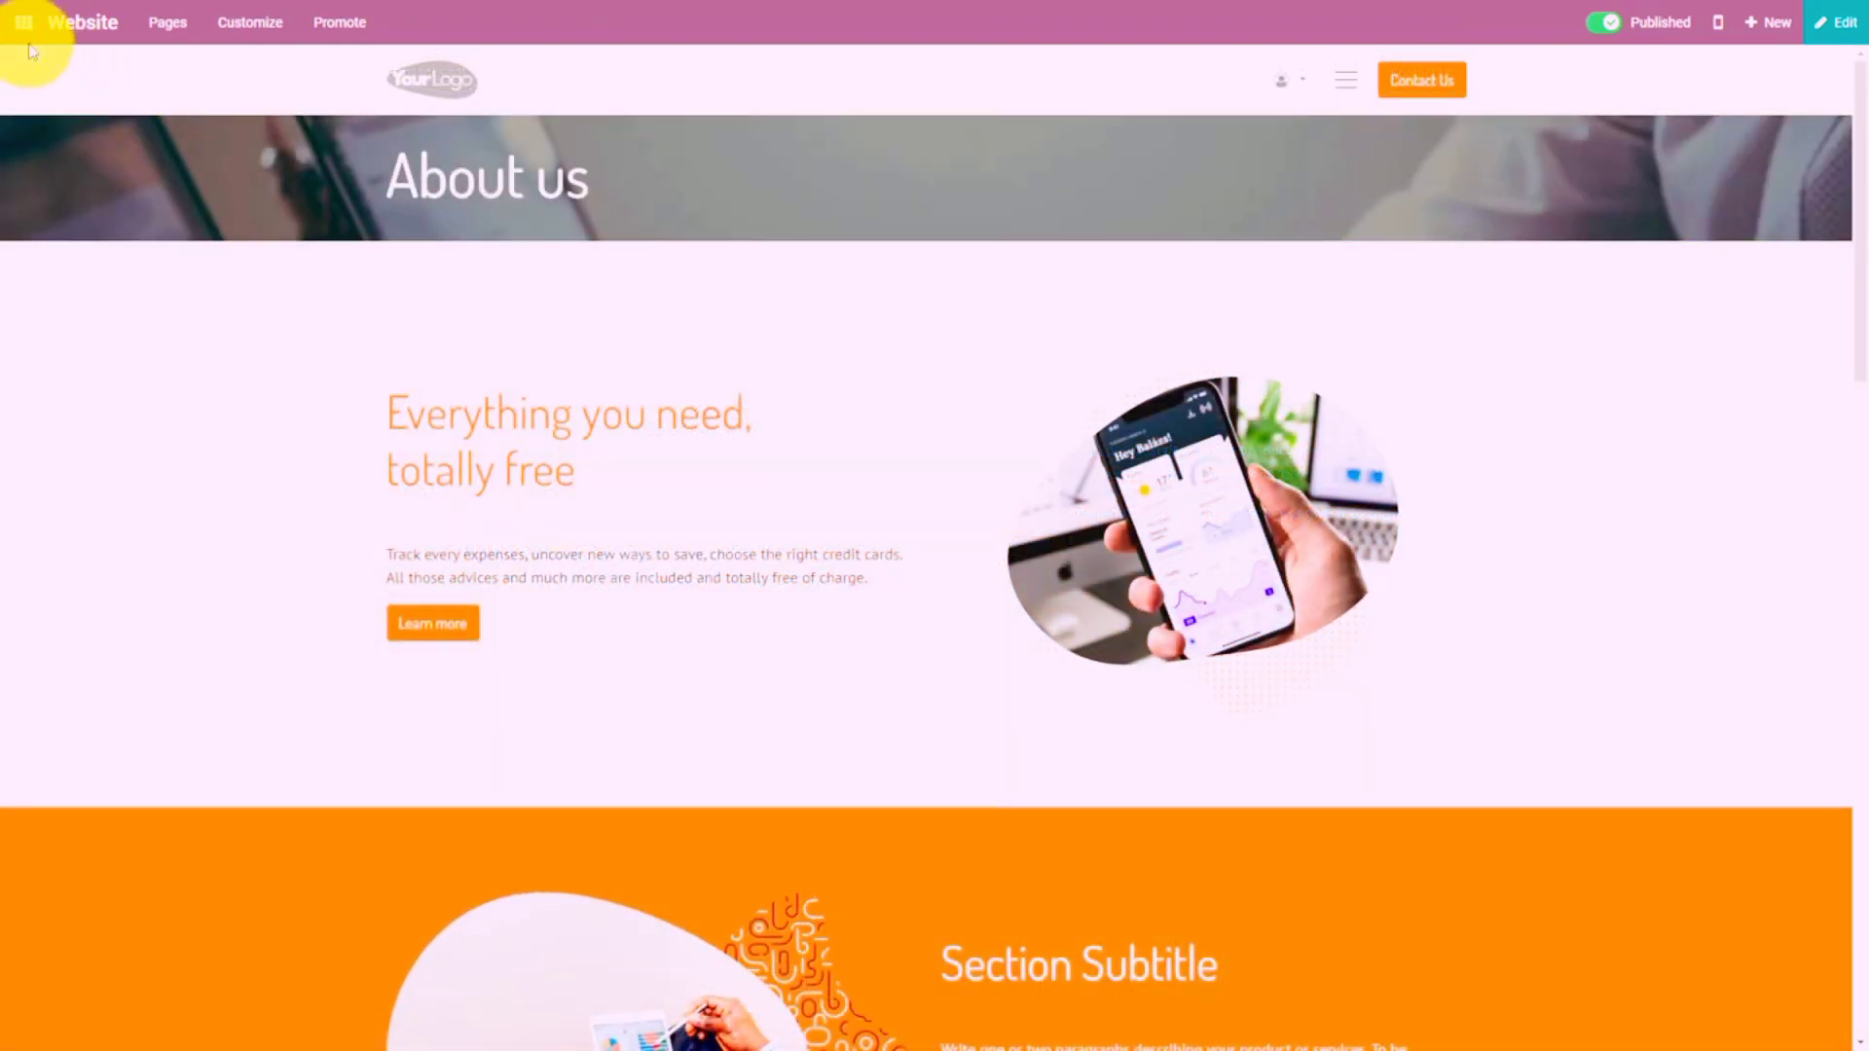
Step: Go to the Apps catalogue and look through the modules available to install
left_click(28, 31)
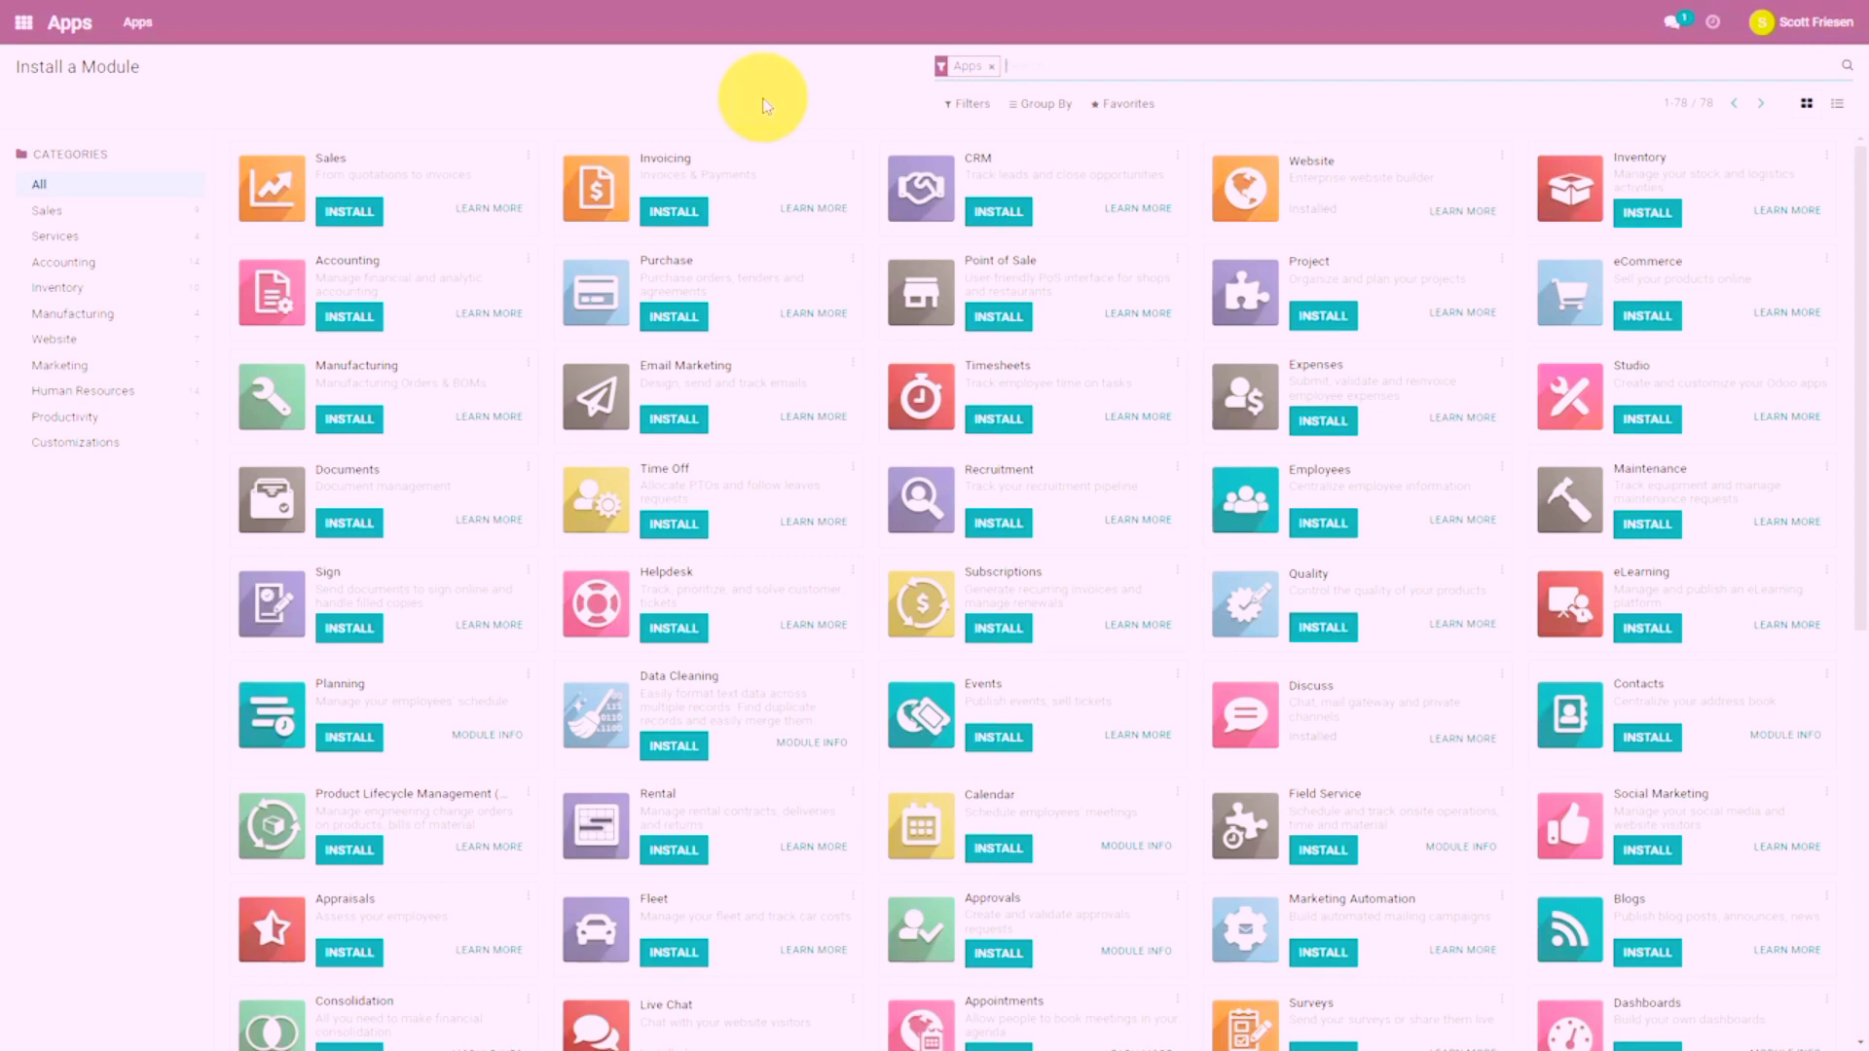
scroll(805, 312, "down", 5)
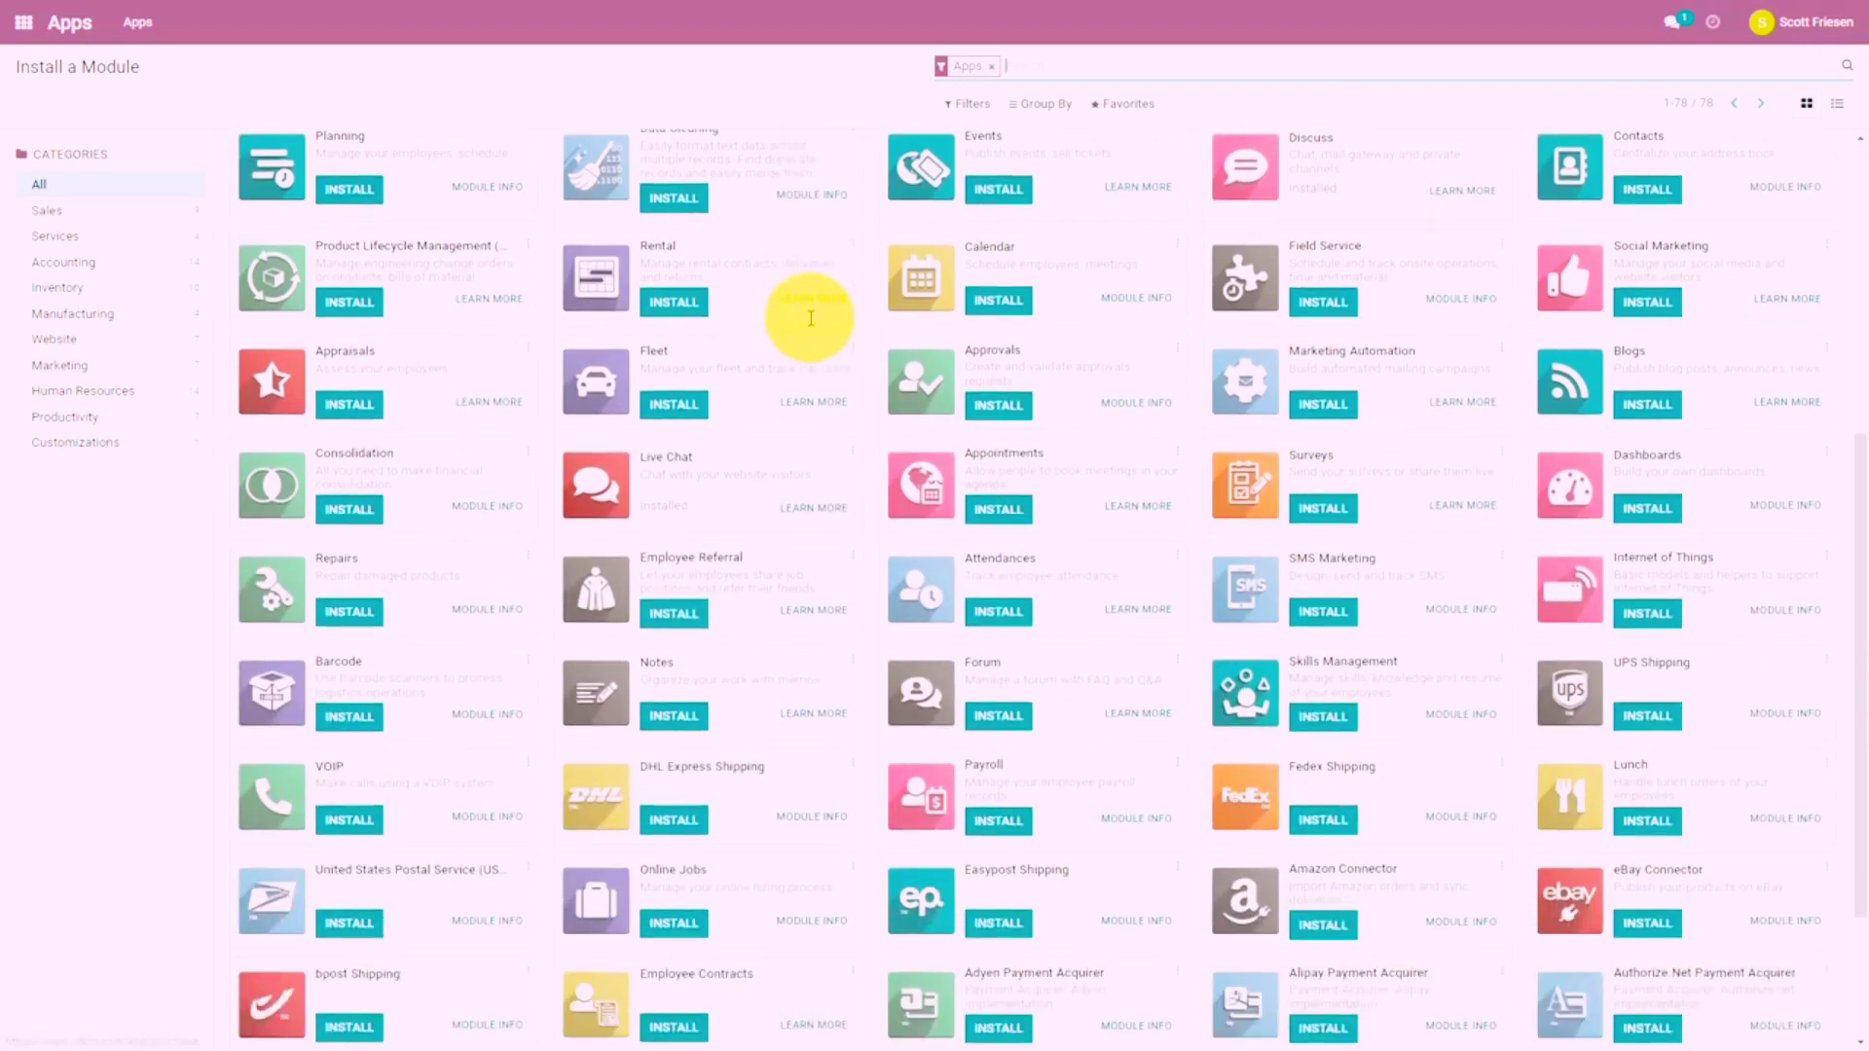
scroll(810, 318, "down", 2)
scroll(810, 319, "up", 7)
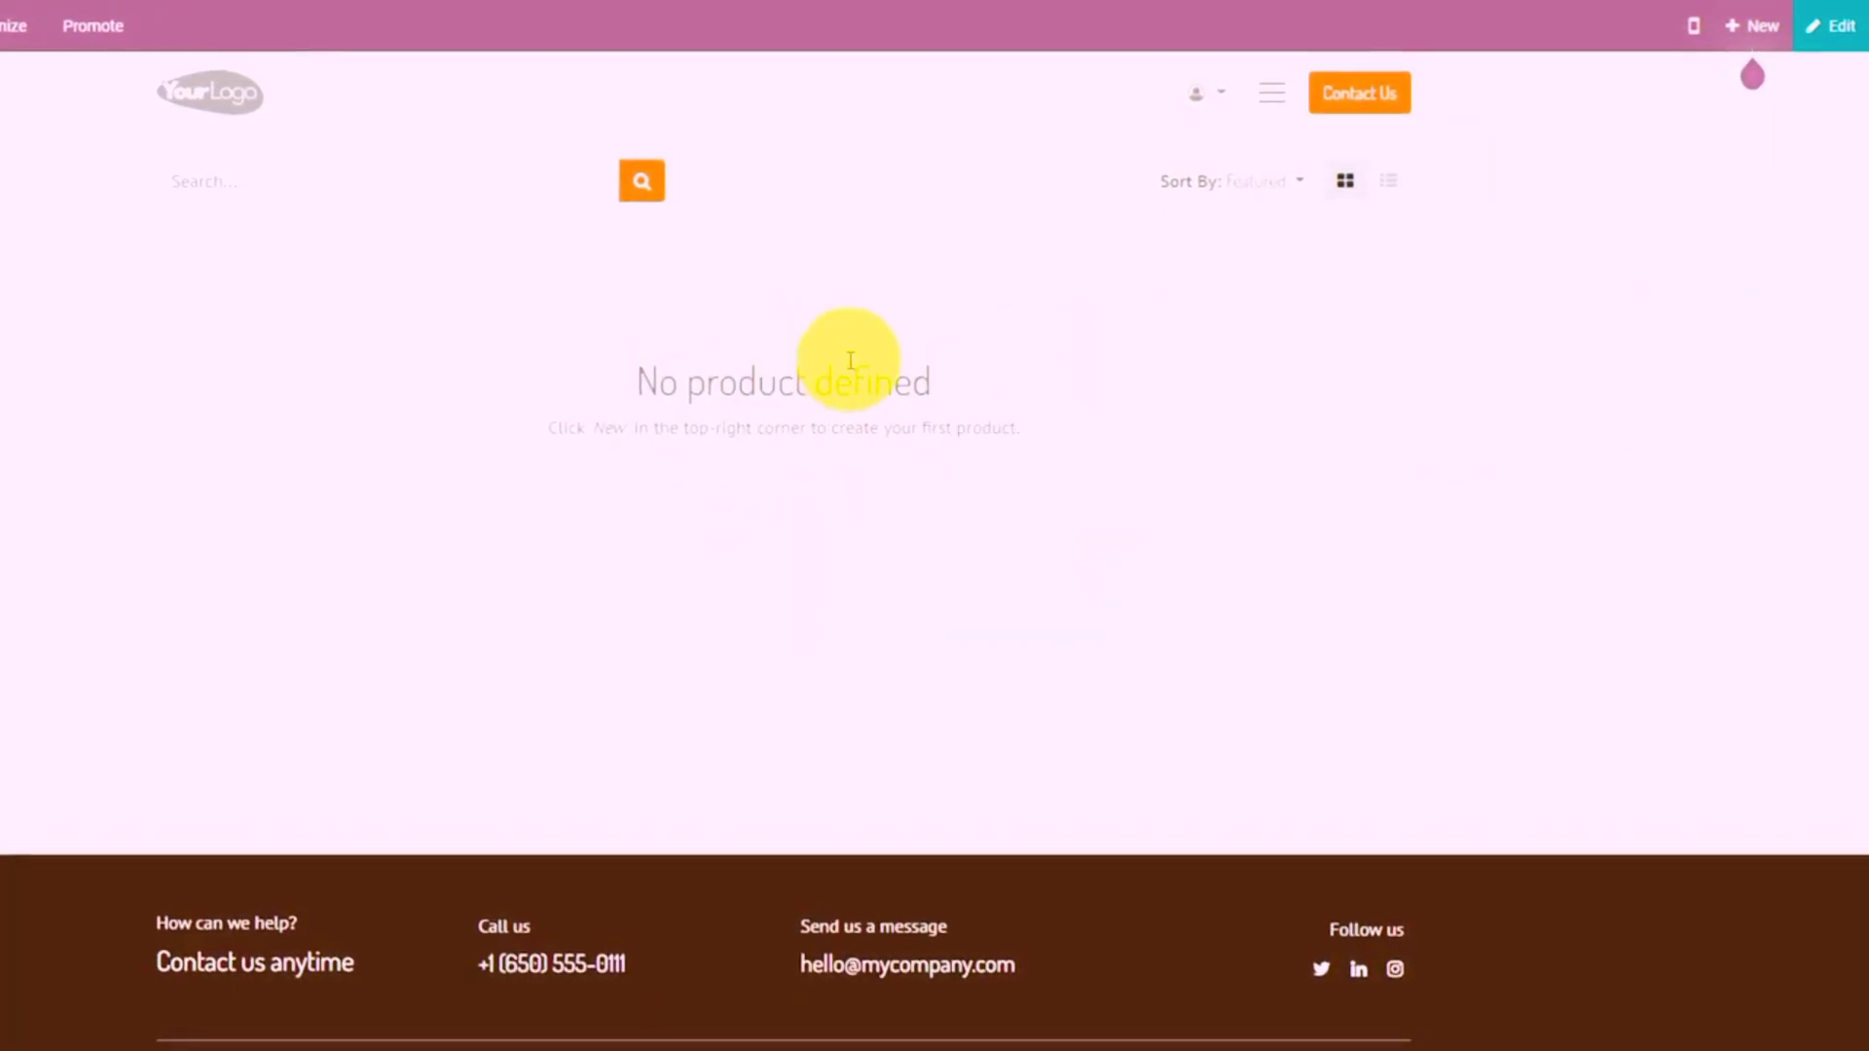
Step: Create a new shop product named Cool T-shirt and look through the building blocks available for its page
left_click(1751, 29)
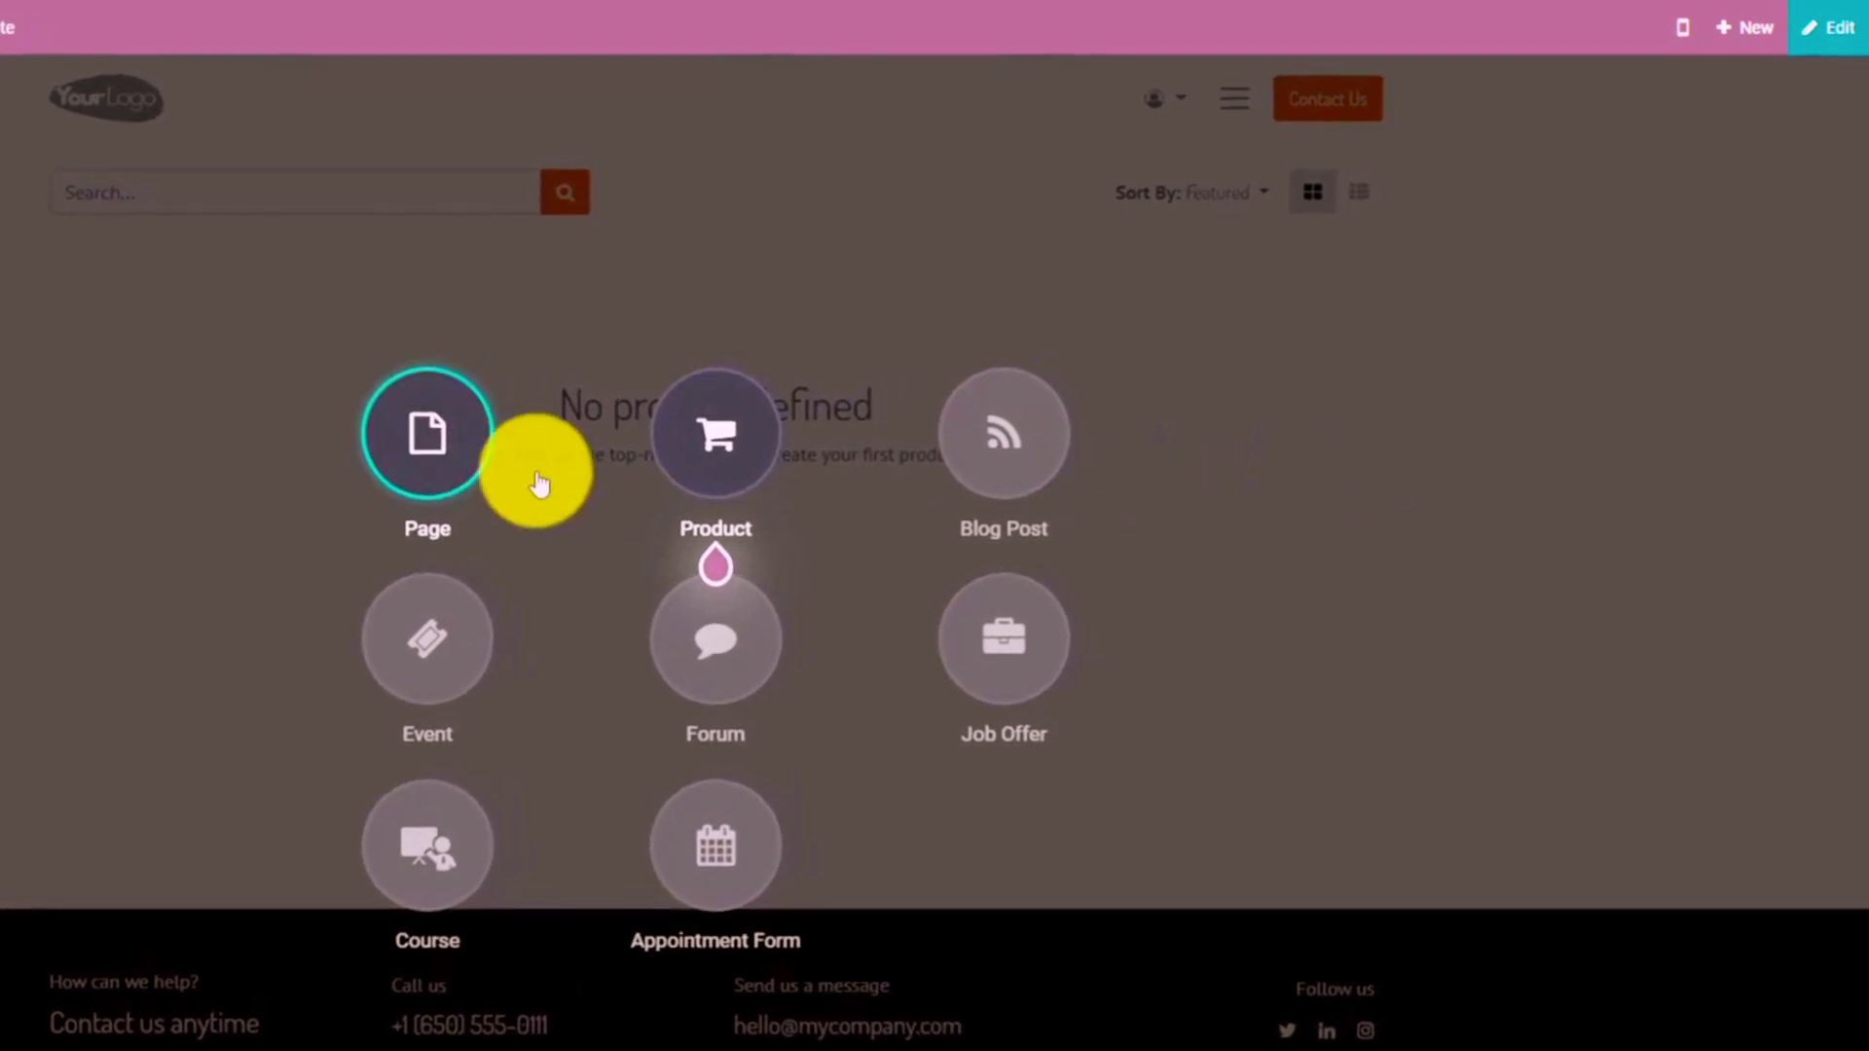
left_click(712, 431)
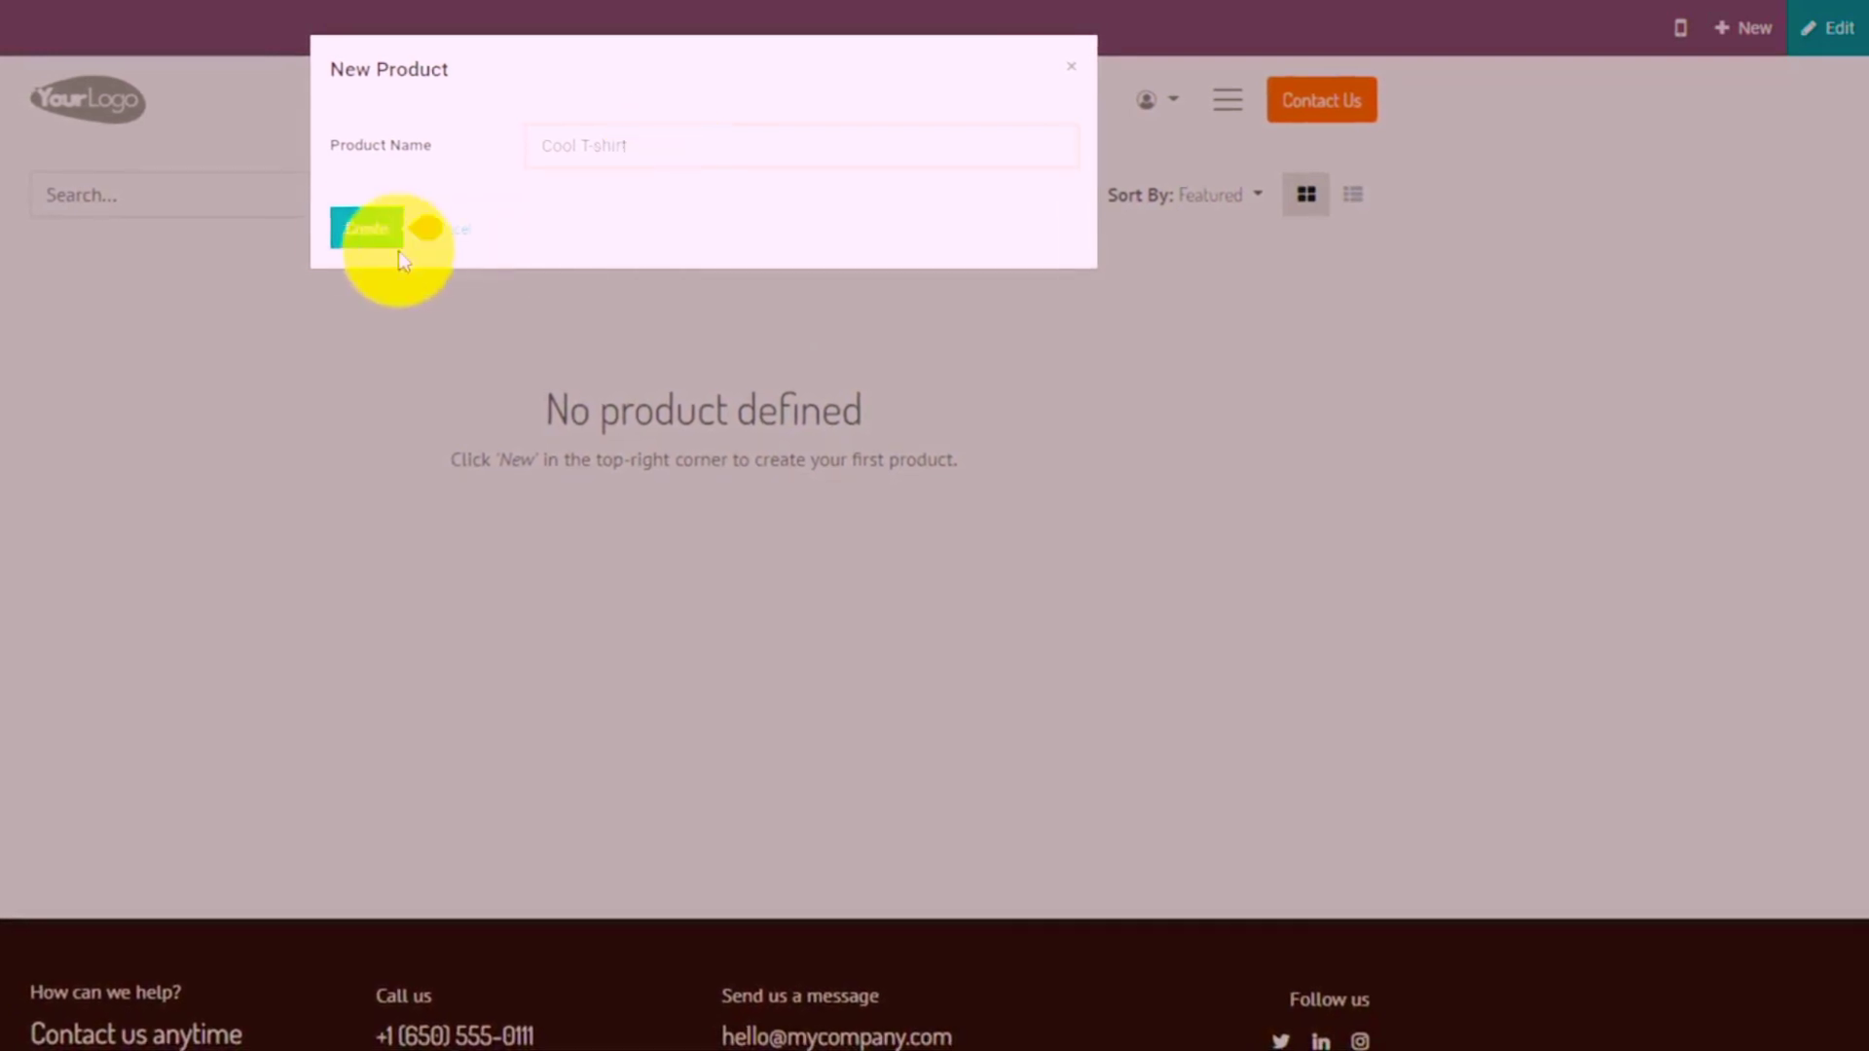
left_click(362, 243)
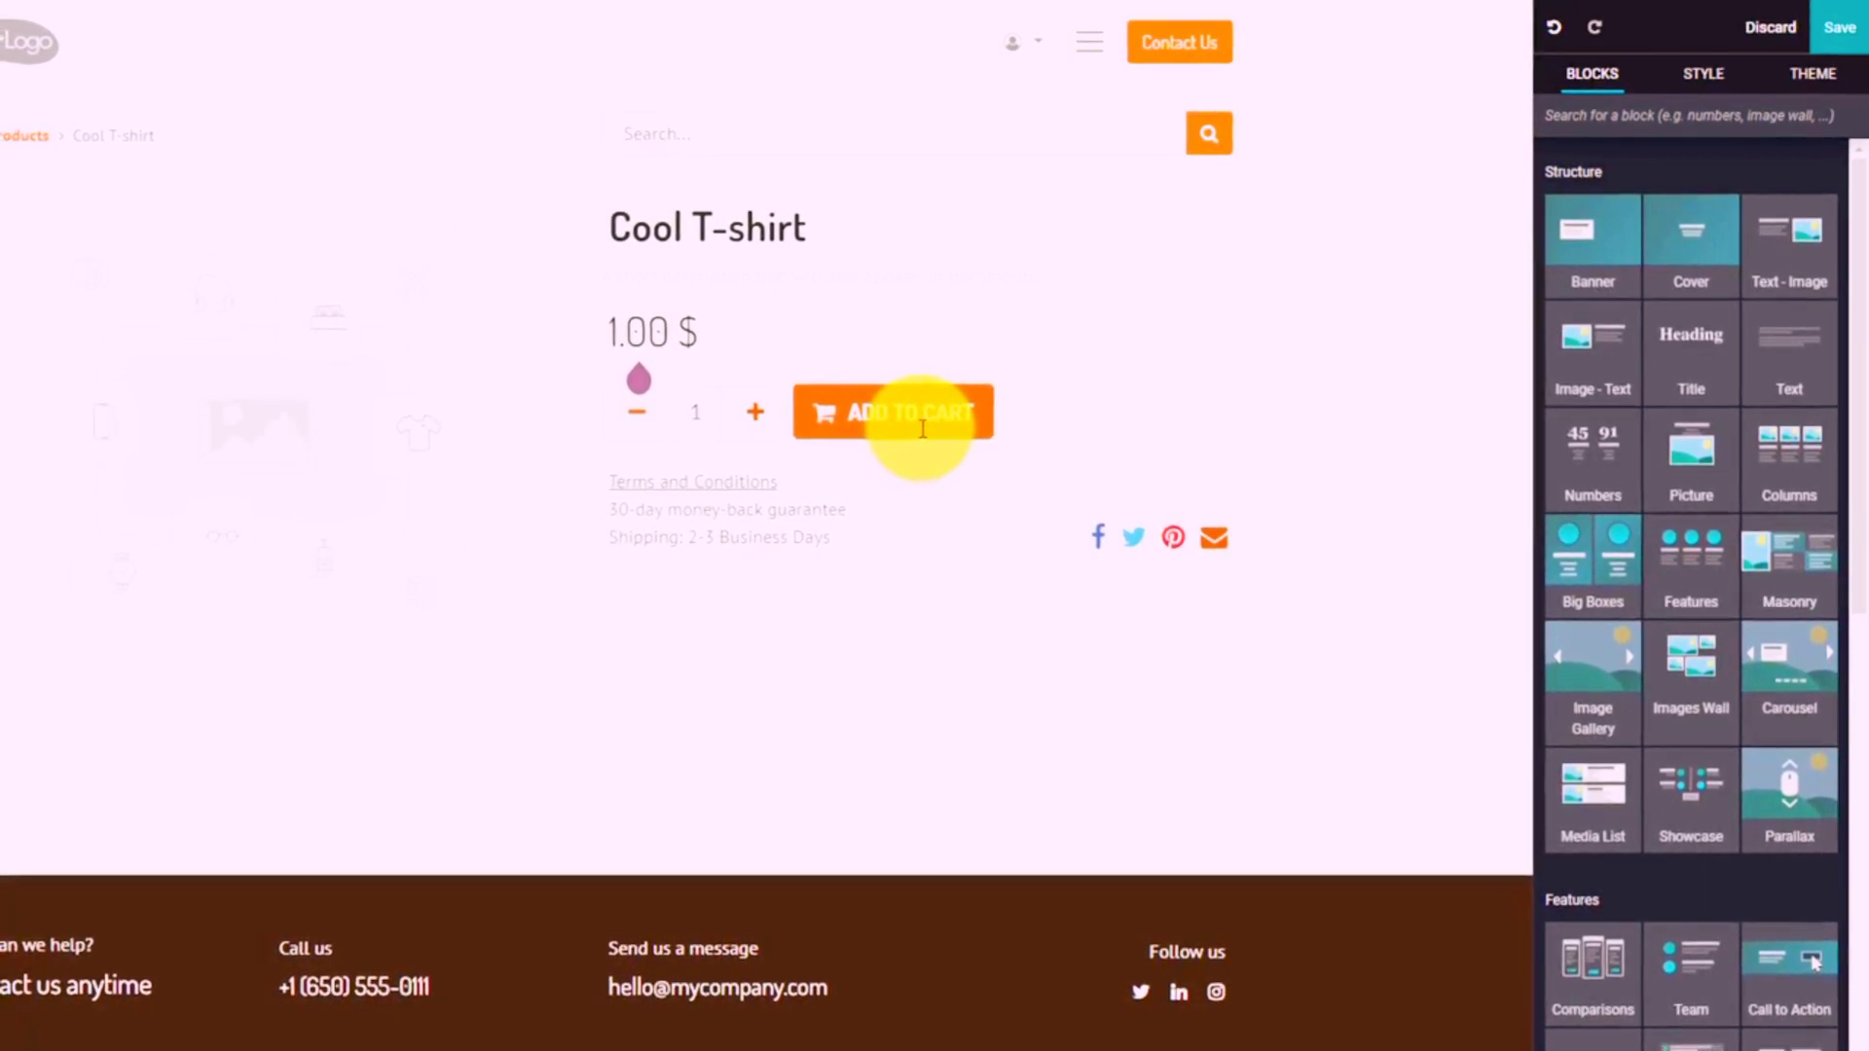
scroll(1707, 350, "down", 3)
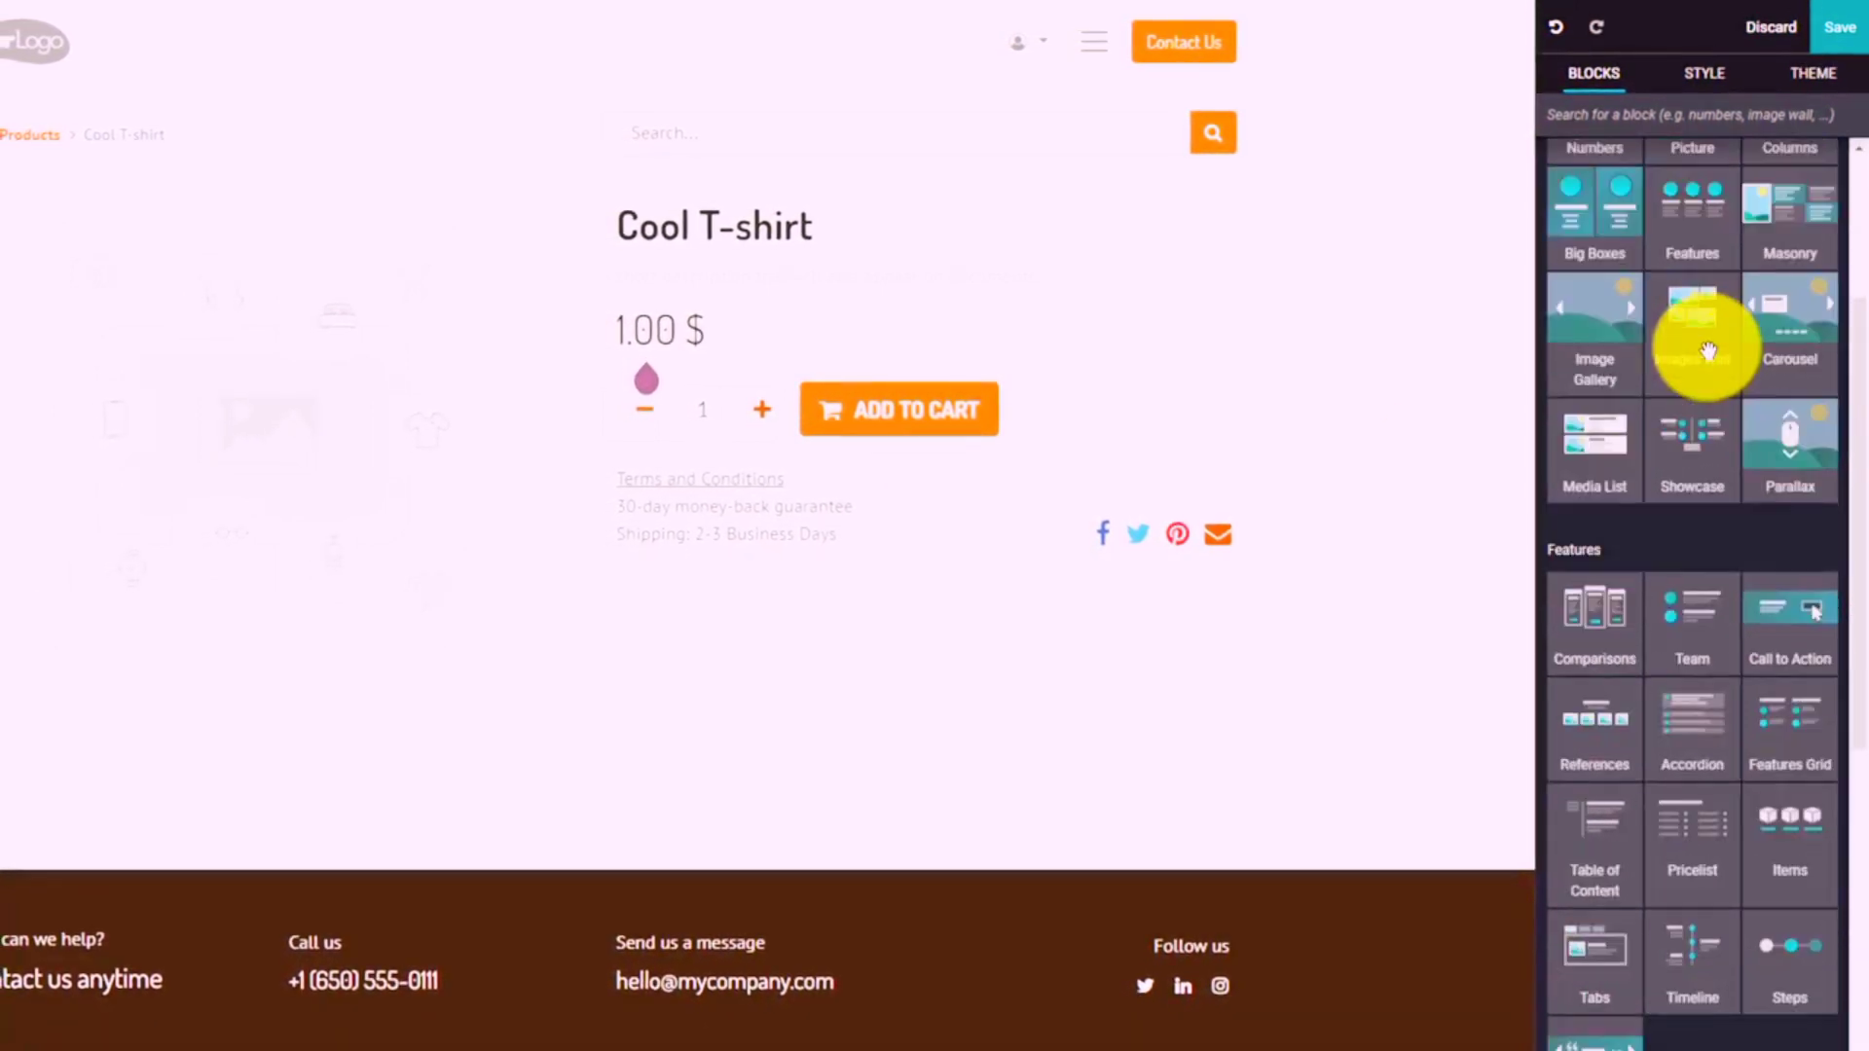
scroll(1708, 351, "down", 3)
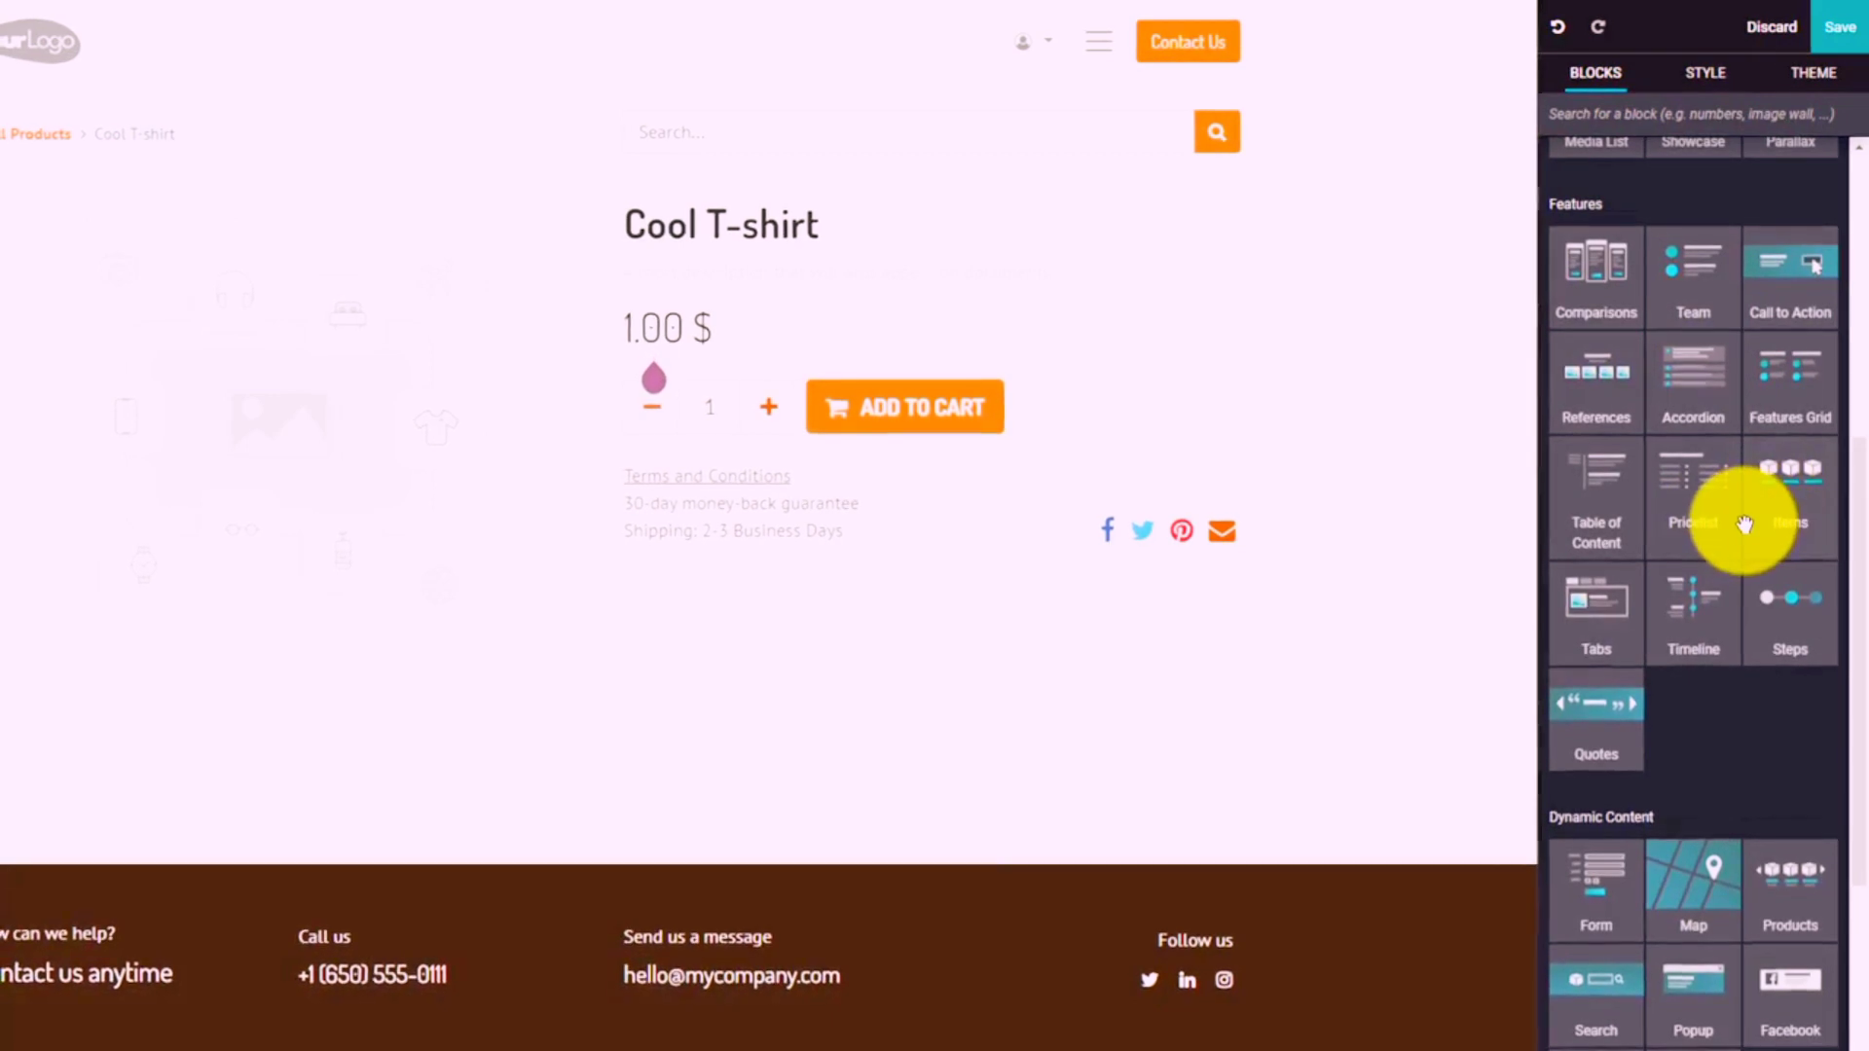
scroll(1744, 524, "up", 6)
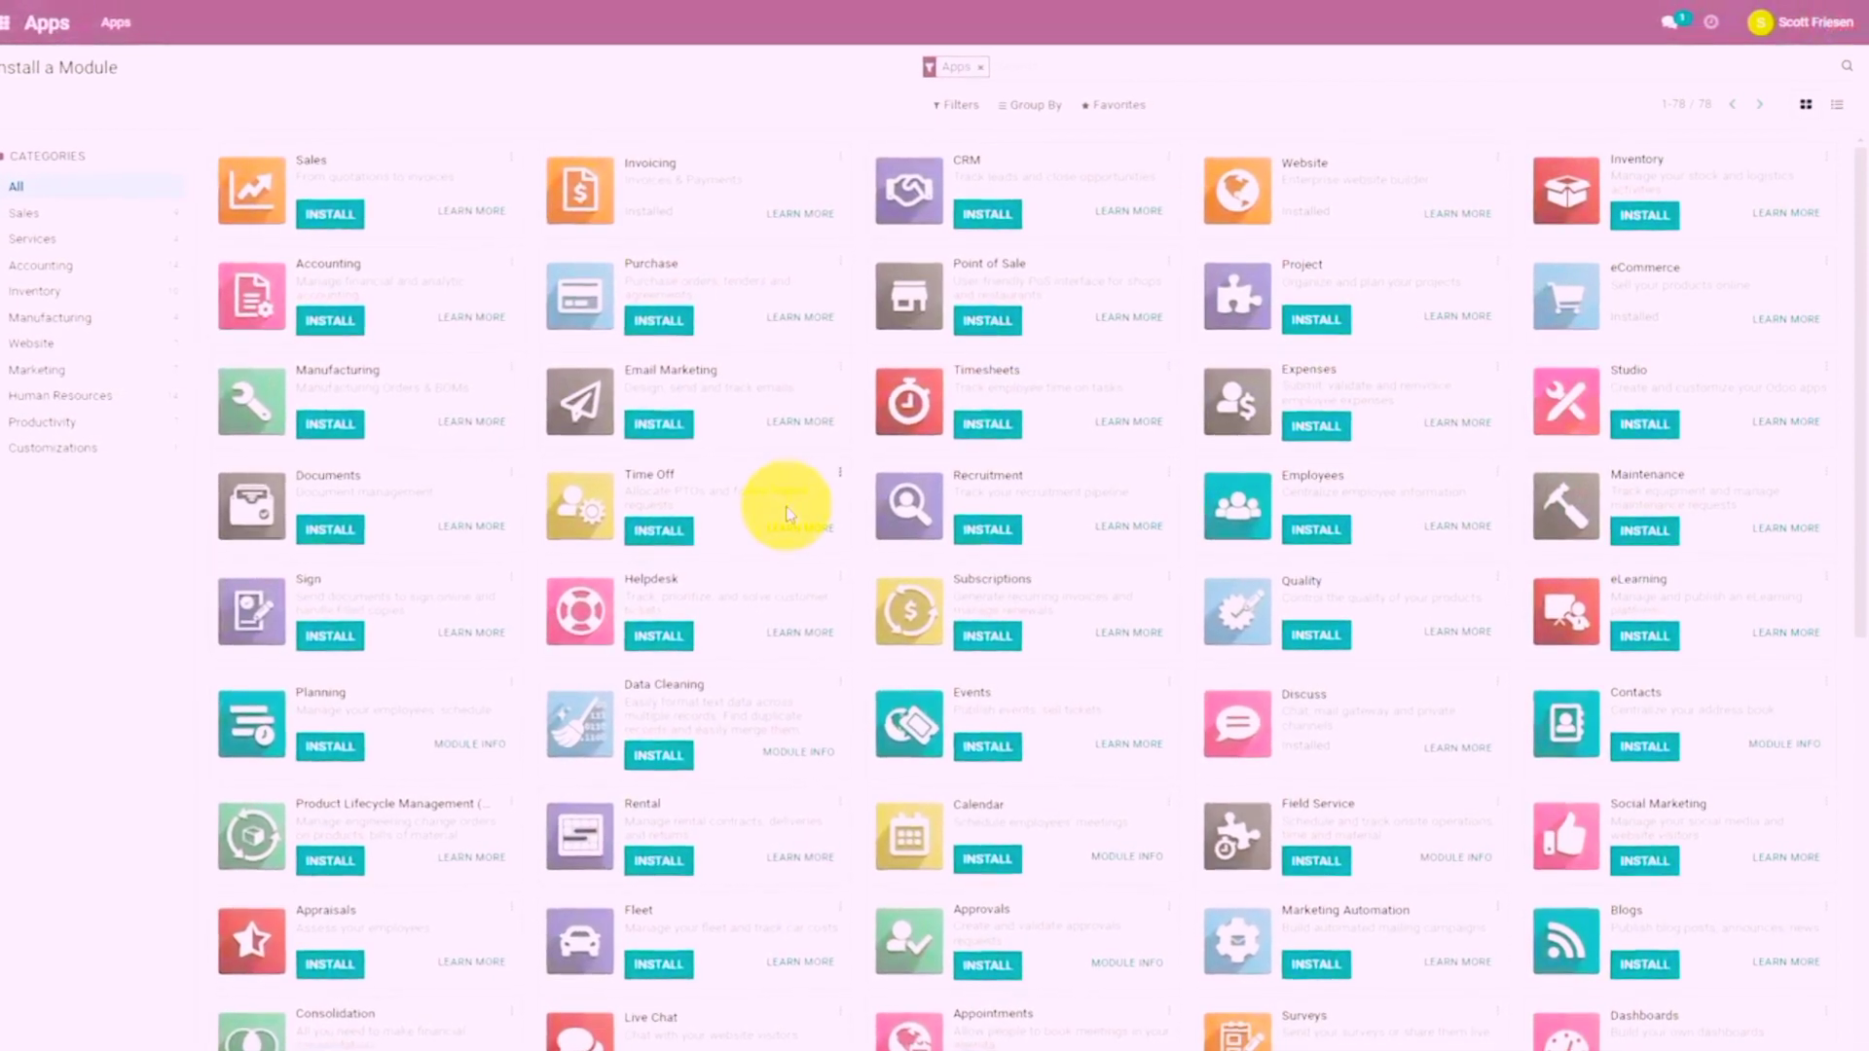
Step: Filter the Apps catalogue to the Sales category
left_click(64, 217)
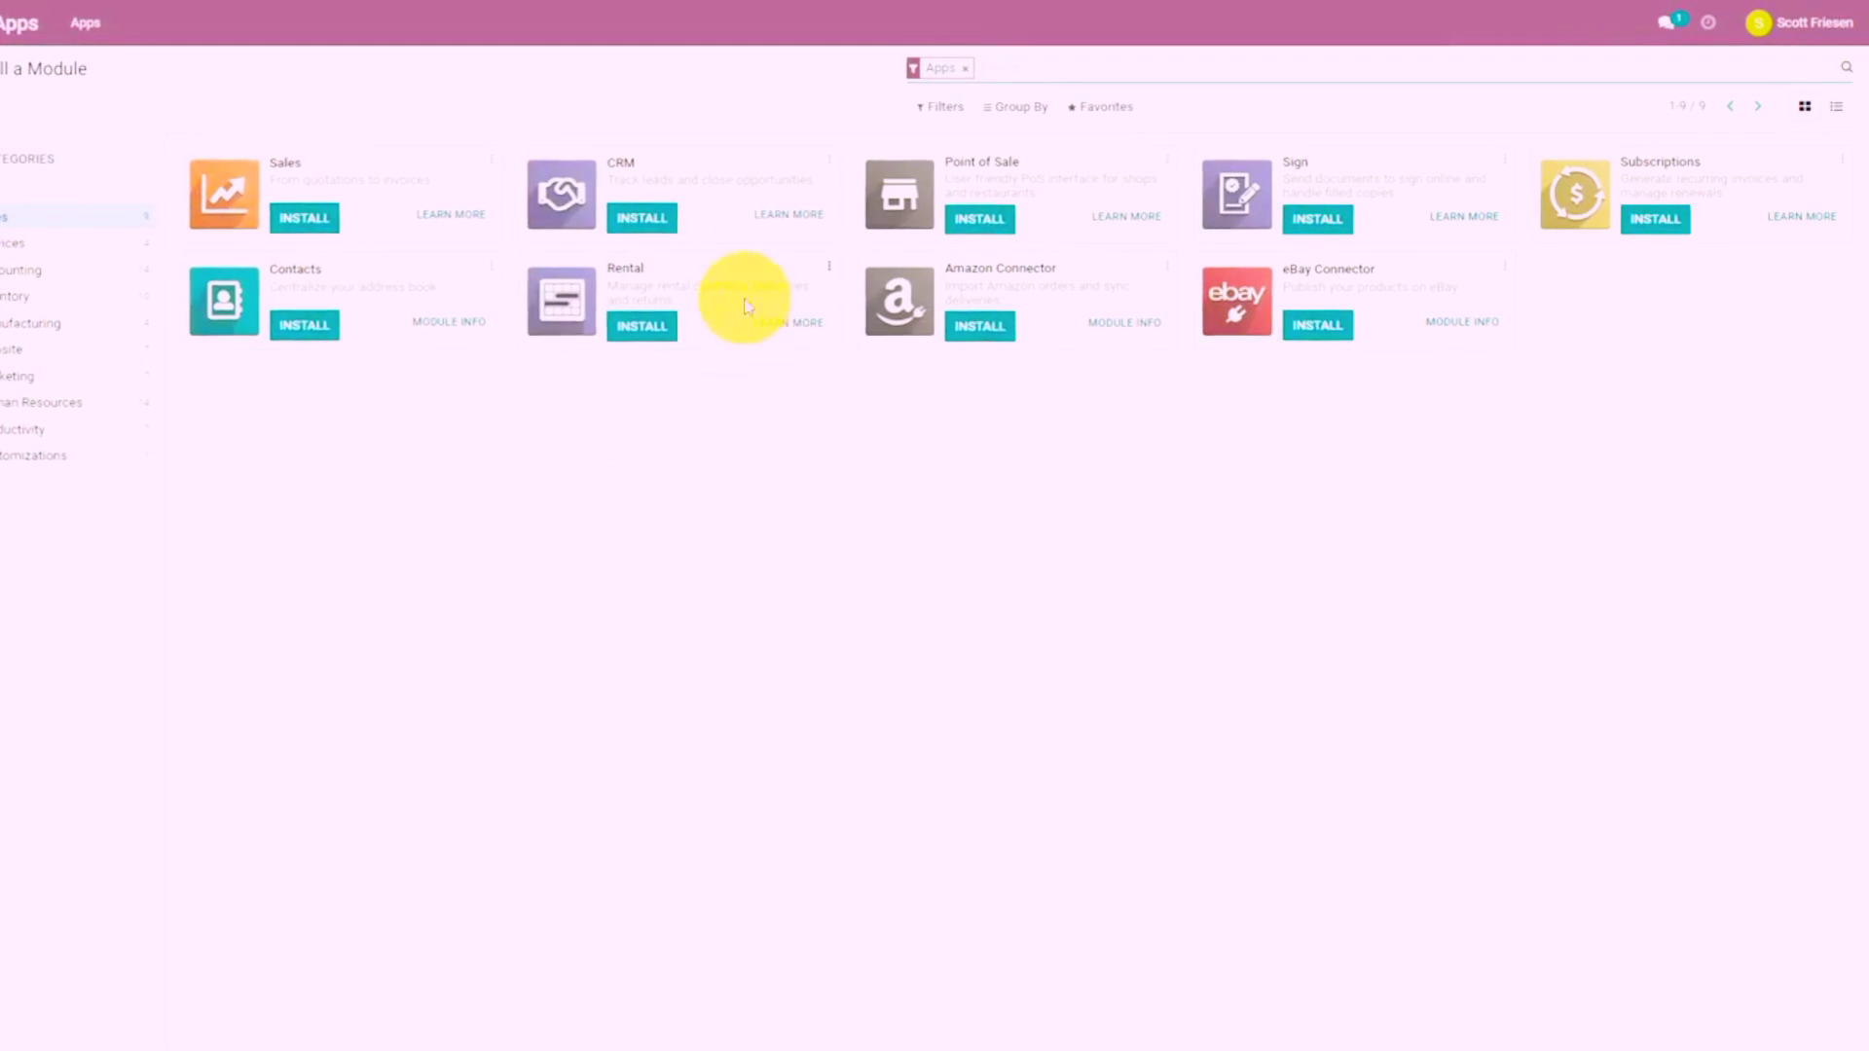